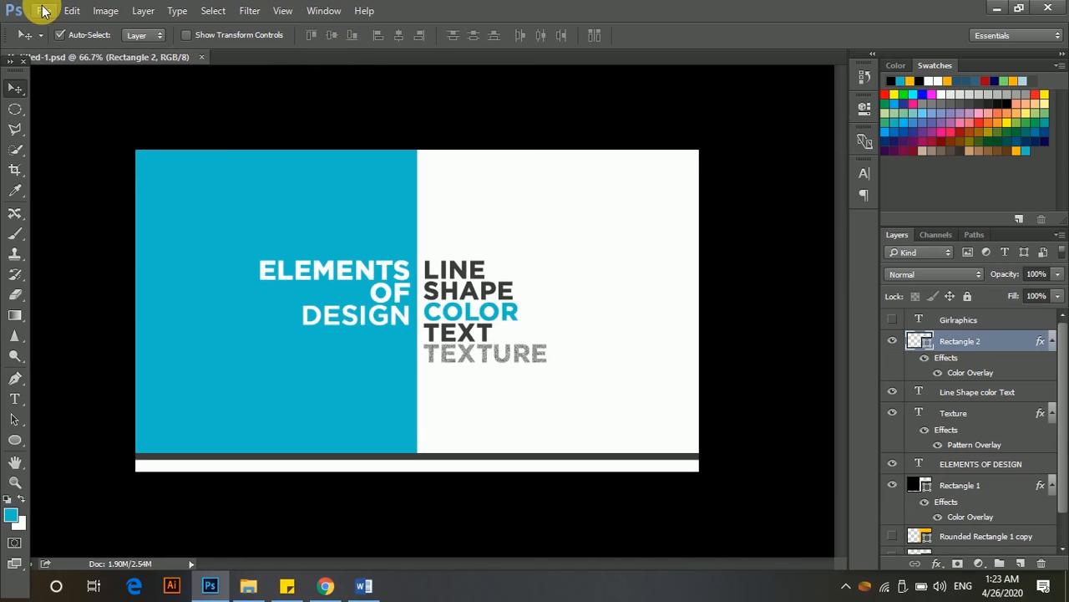
Create a new document named Elements of design, 1080 by 600 pixels, 72 pixels/inch, RGB, with a white background.
key(ctrl+n)
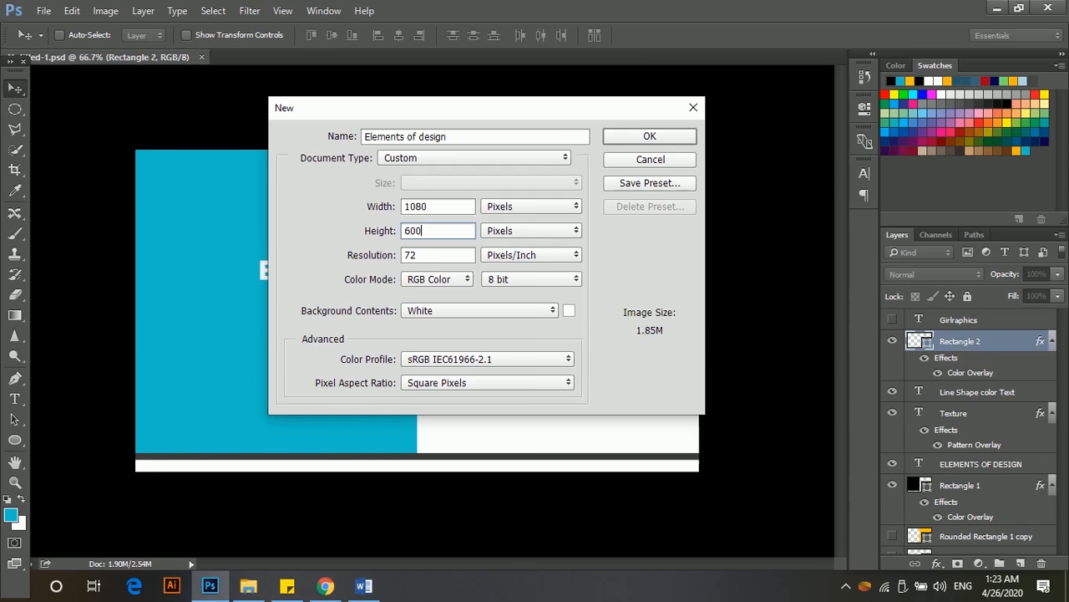
key(Return)
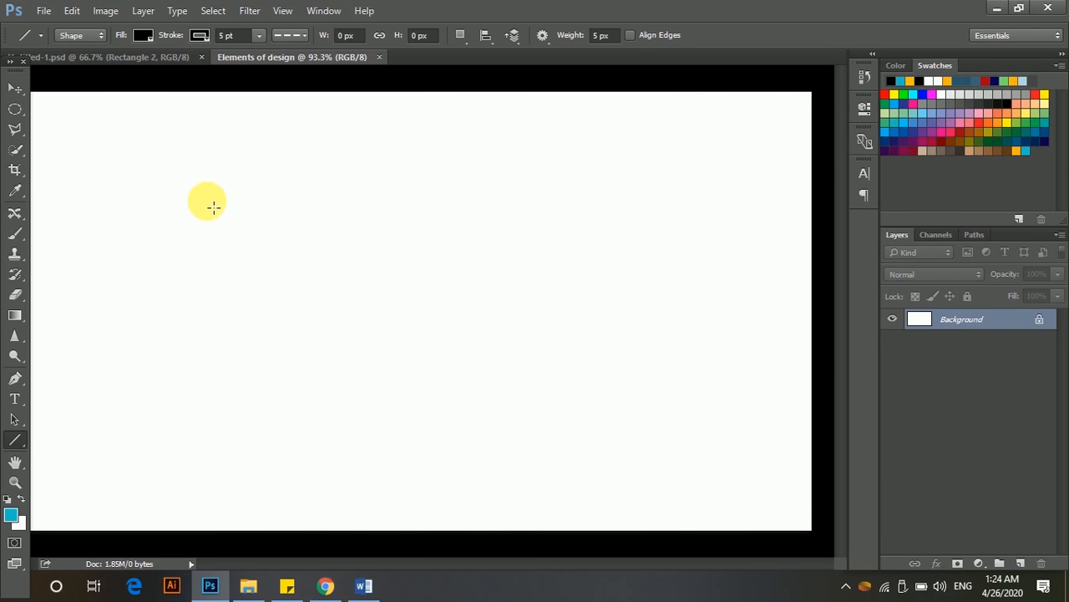
Draw a black horizontal line about 83 px long in the canvas's upper left and remove its stroke.
drag(210, 203, 271, 205)
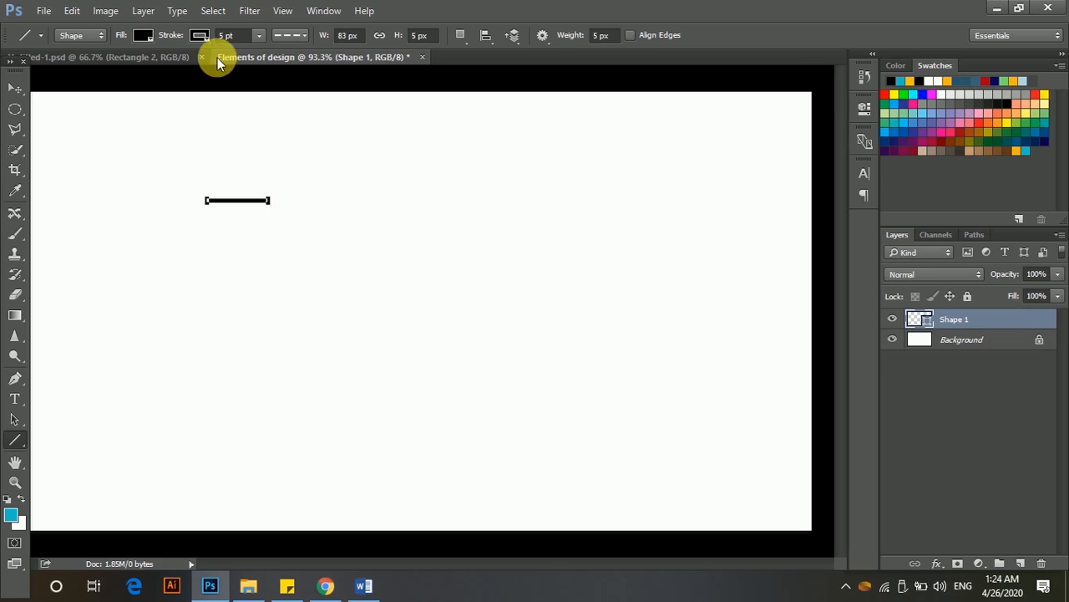
click(201, 35)
click(129, 67)
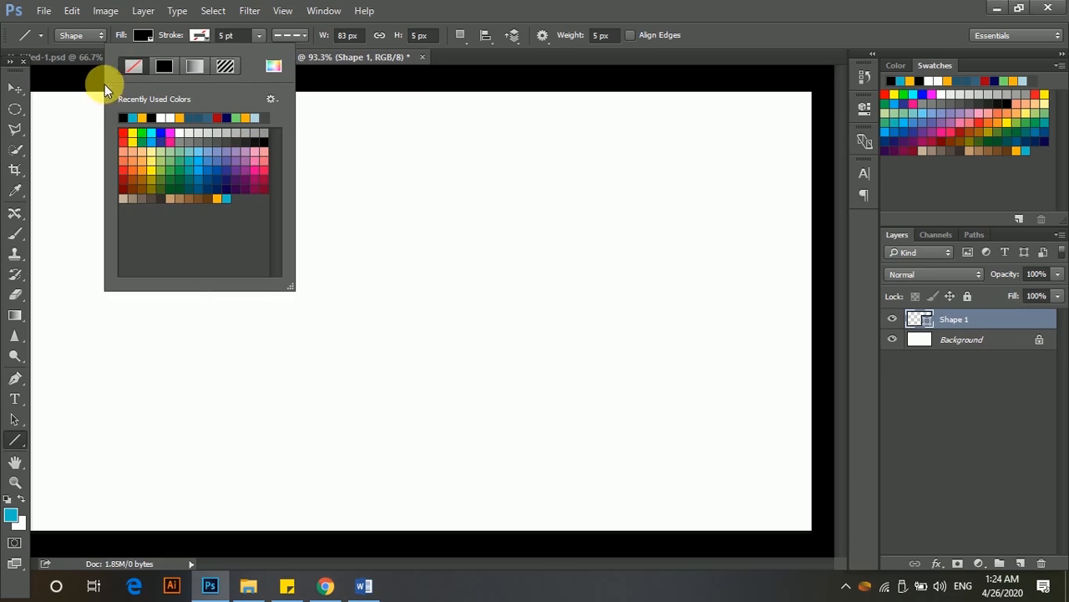
click(10, 89)
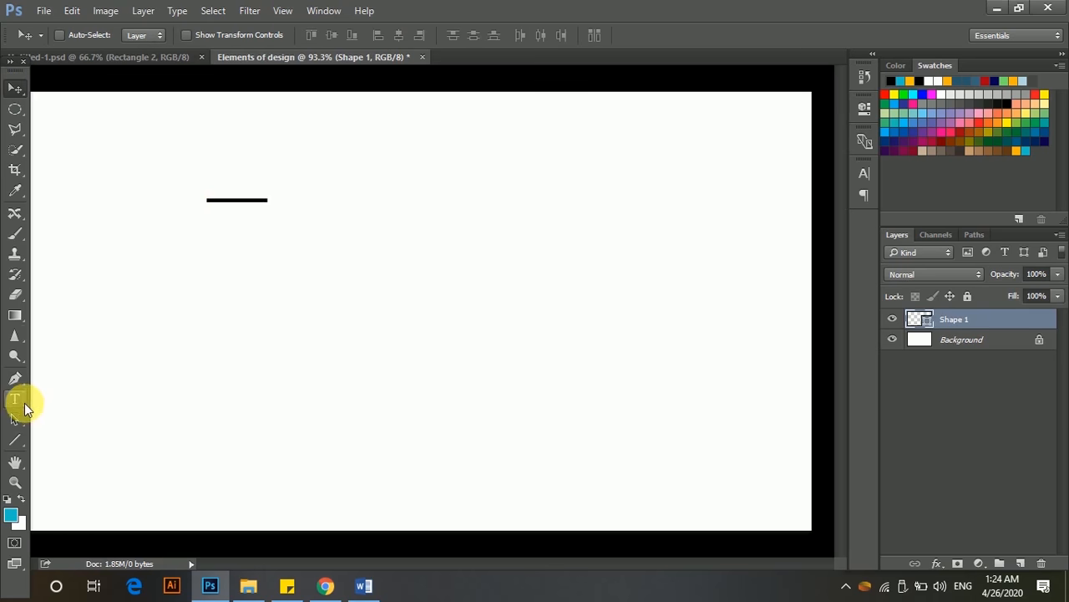
Draw a vertical line about 73 px long down from the first line's left end, and a matching opposite corner in the canvas's lower right.
click(15, 439)
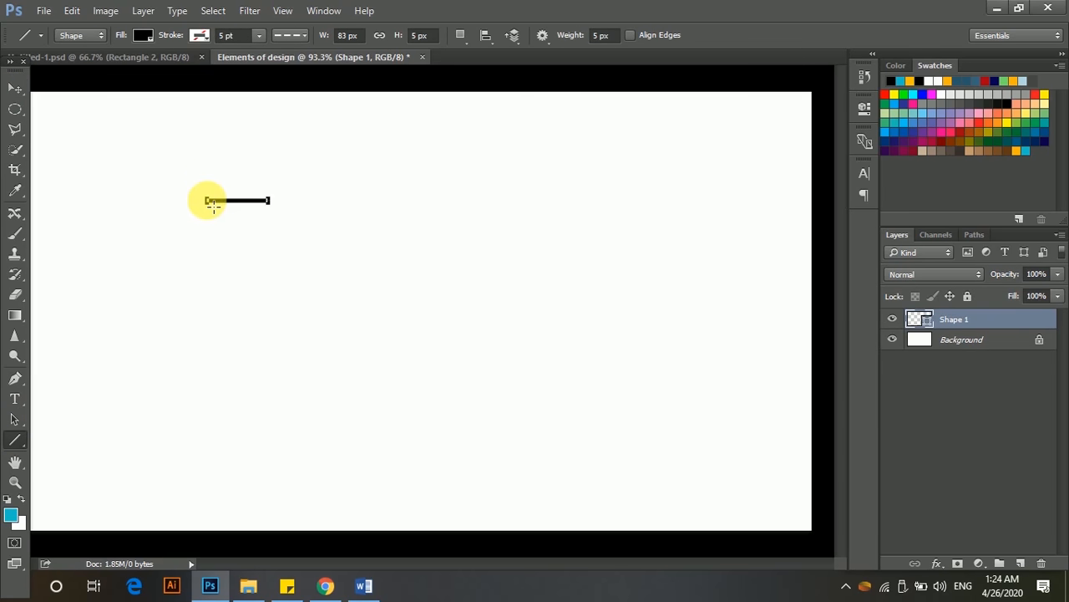
drag(207, 201, 215, 254)
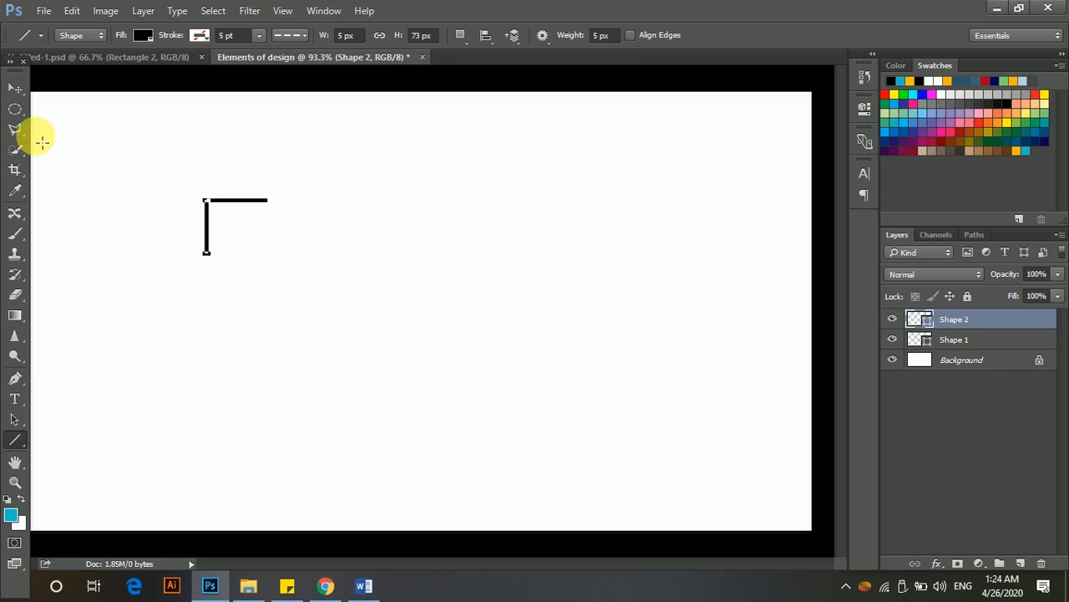
click(14, 89)
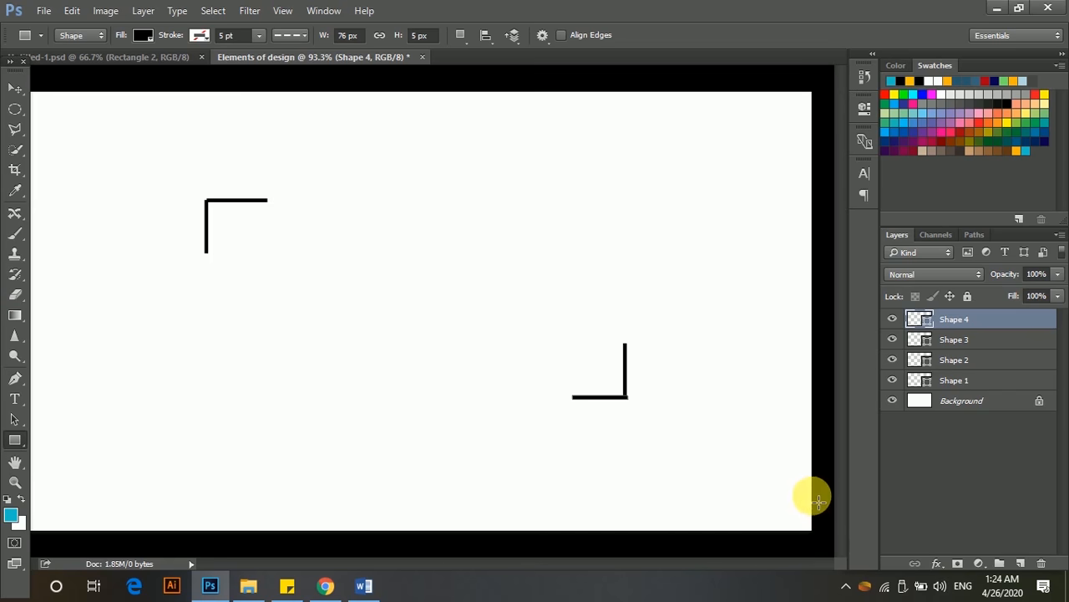
Draw a rectangle about 554 by 631 px over the right half of the canvas and fill it with the recently used cyan-blue.
drag(822, 533, 421, 79)
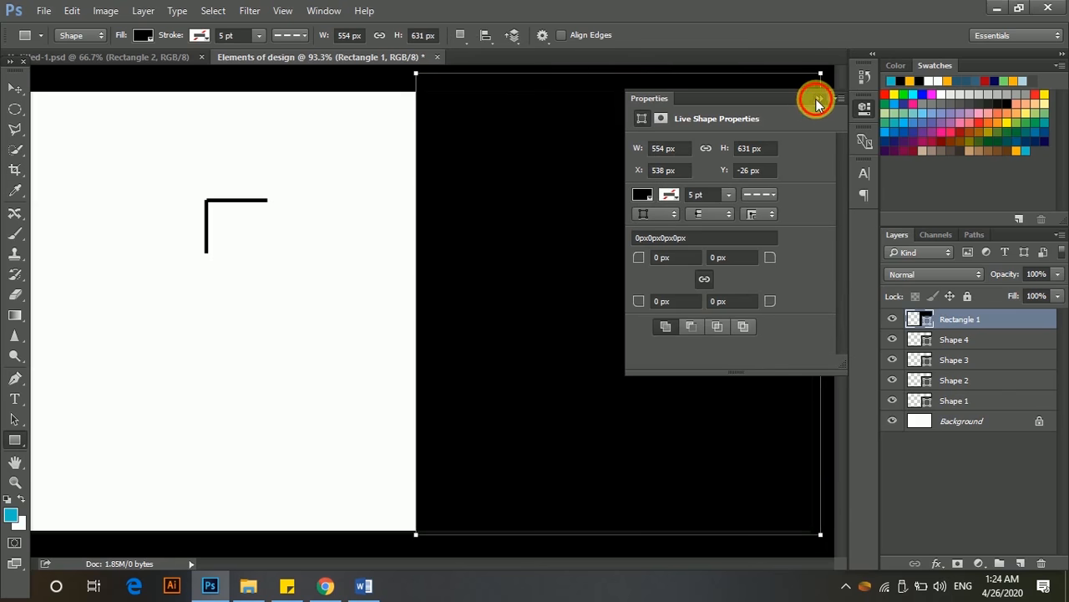
click(818, 100)
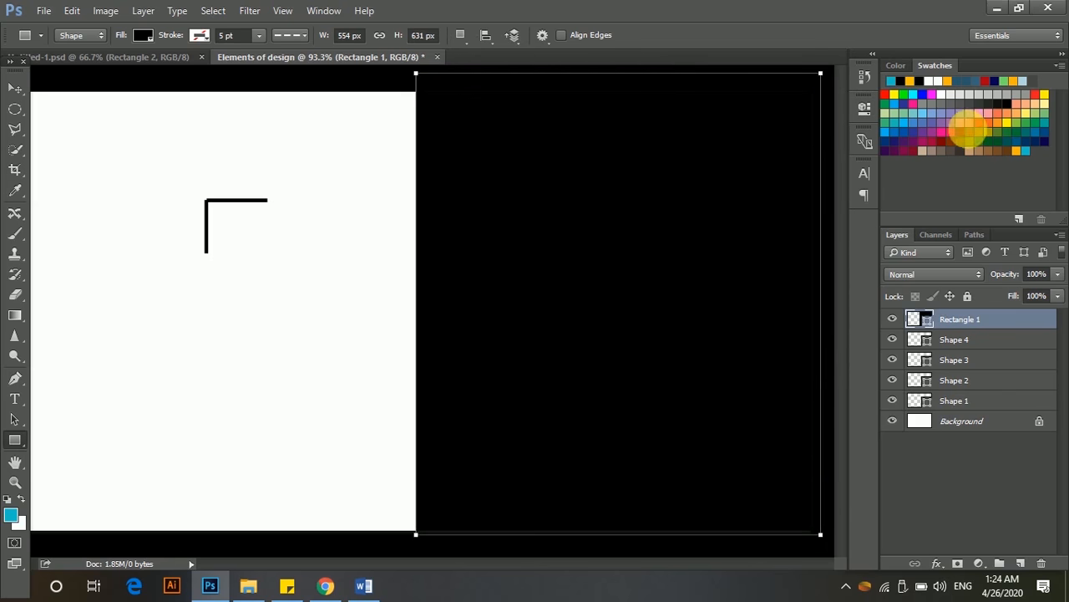
click(141, 35)
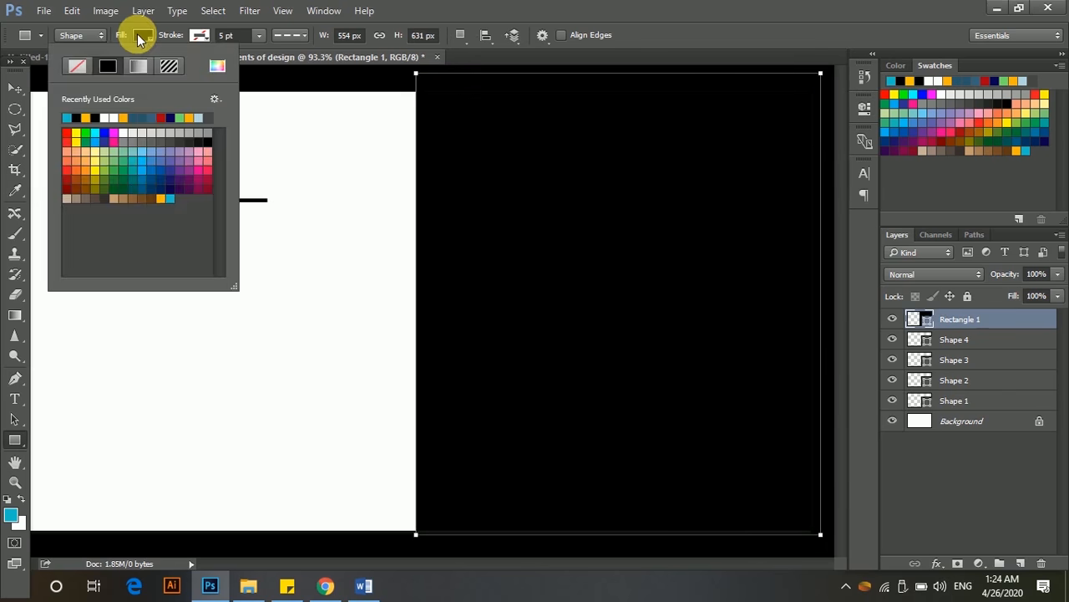
click(67, 118)
Move the blue rectangle layer below the four line layers, directly above the Background layer.
click(15, 89)
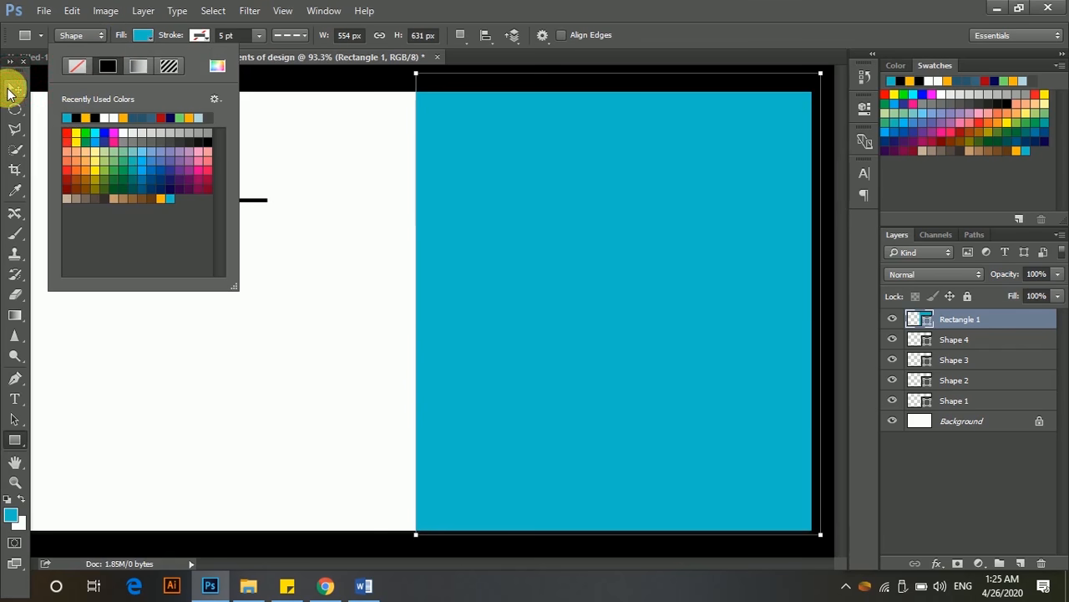
click(544, 278)
drag(991, 319, 999, 414)
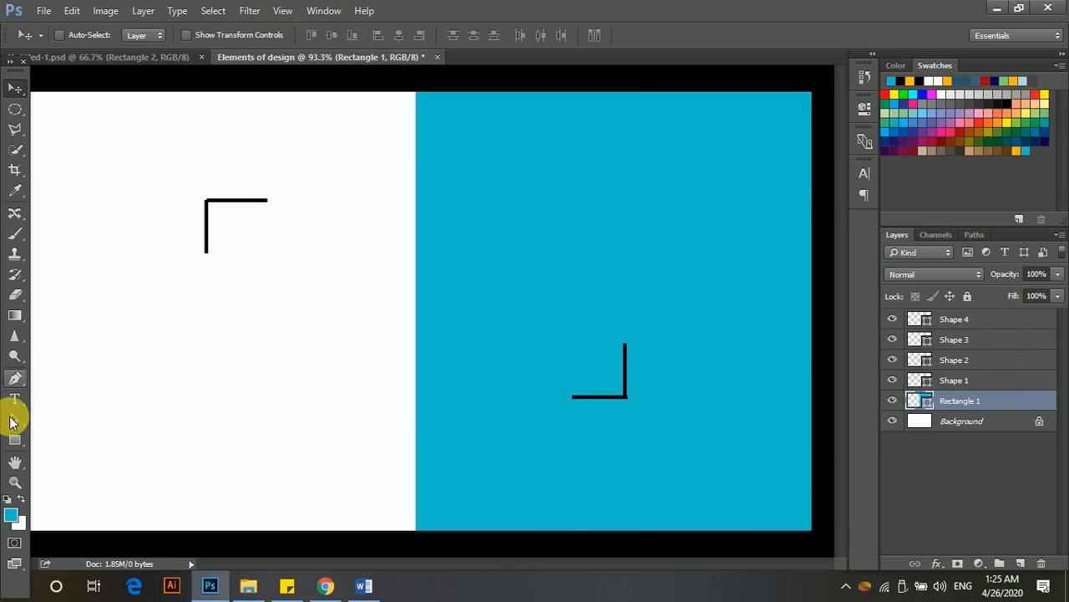
Add the text GIRLRAPHICS in black Gotham Bold 36 pt and position it centrally between the two corner brackets.
click(16, 404)
click(307, 278)
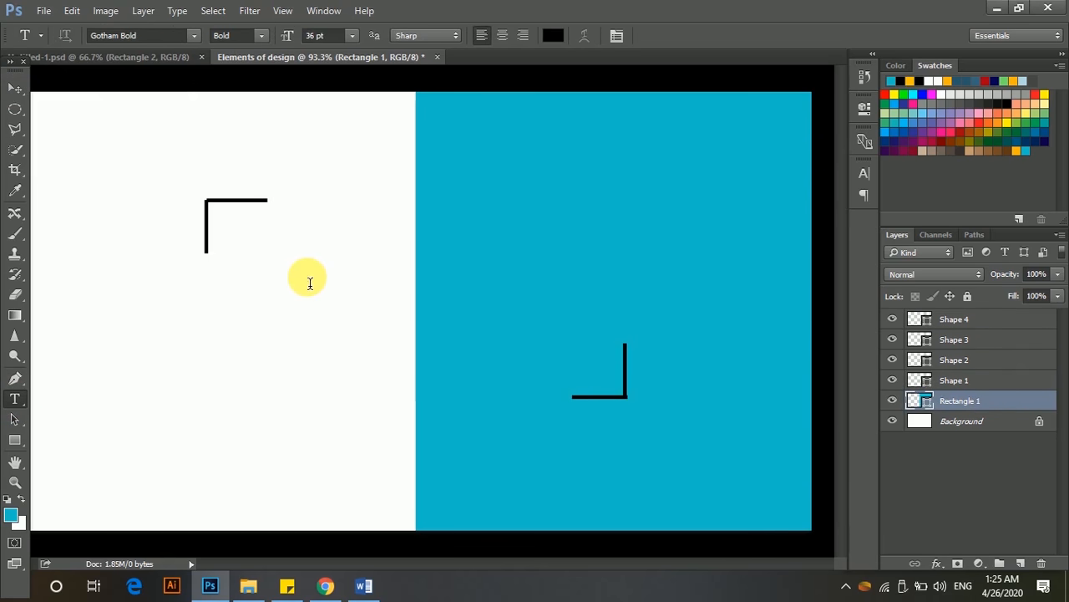
text(G)
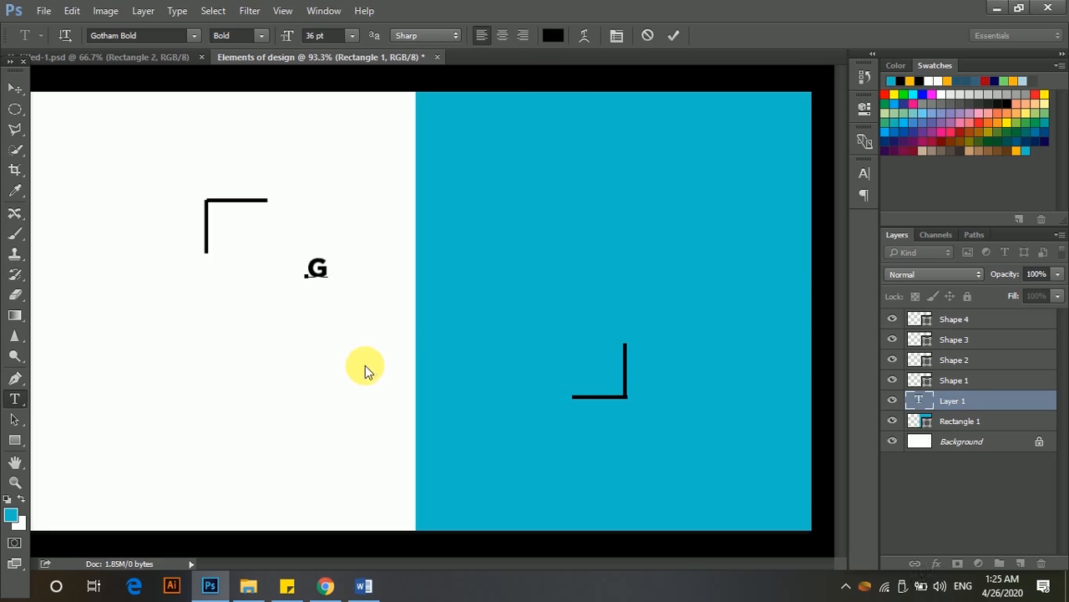
text(IRL)
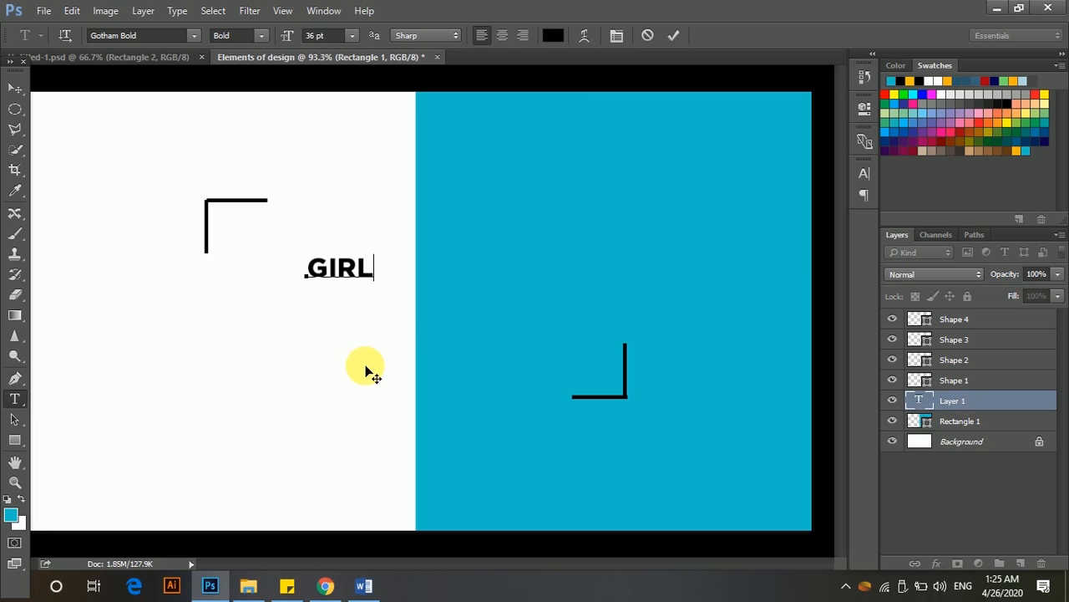
text(RAPH)
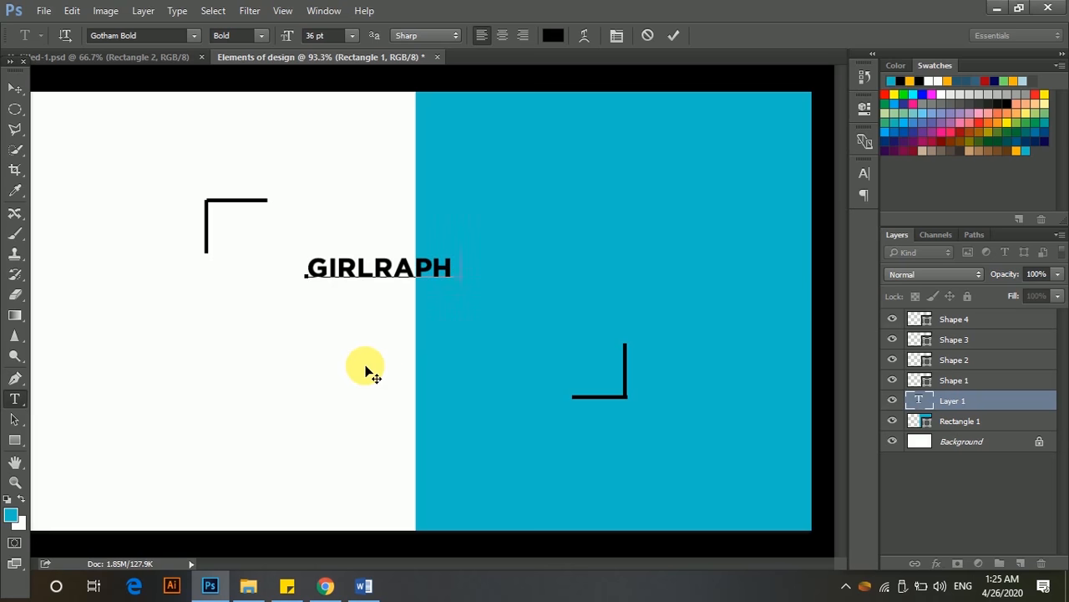
text(ICS)
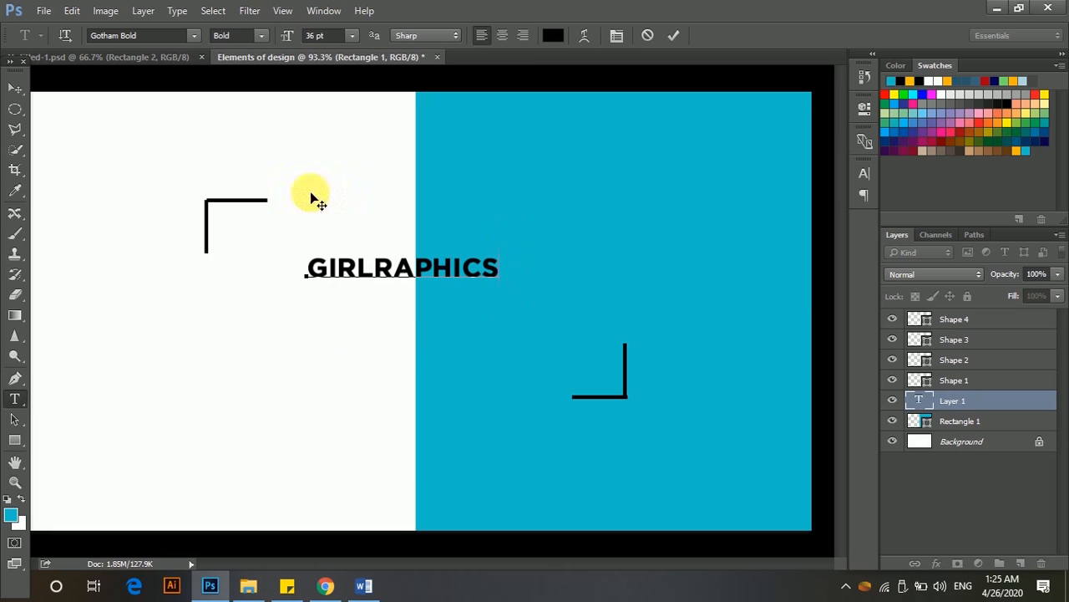
click(16, 87)
drag(466, 263, 472, 292)
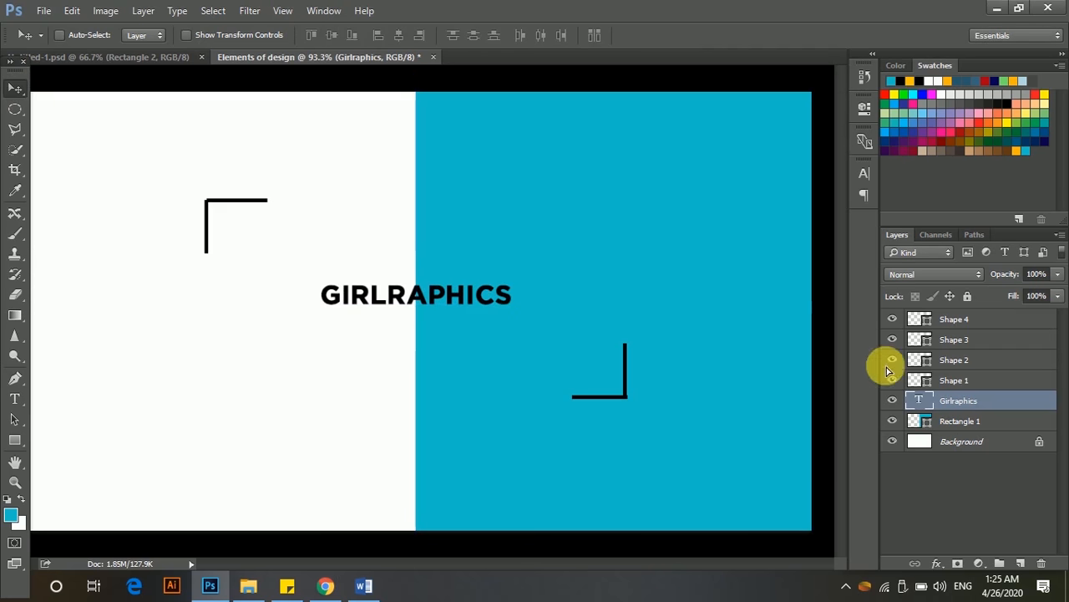
Change the font weight of the letters GIRL in the text to Medium.
click(863, 173)
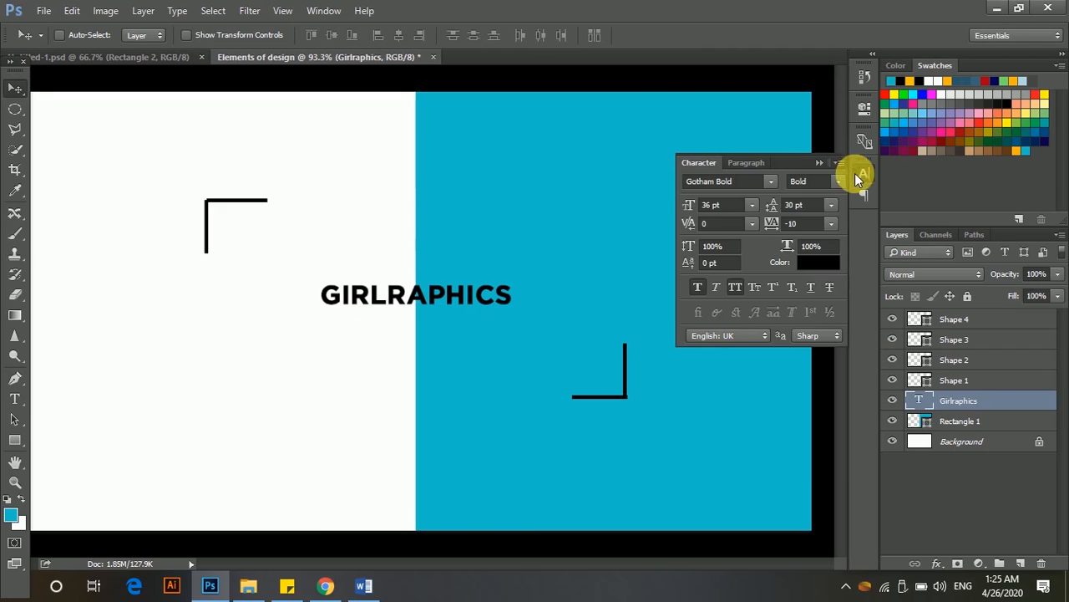
click(17, 401)
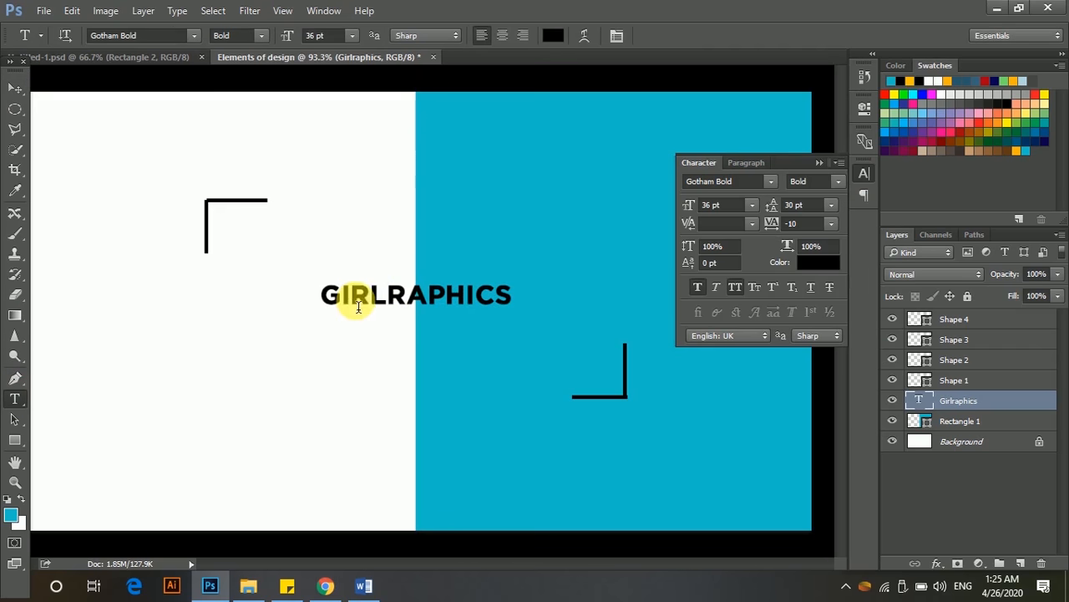
drag(386, 298, 299, 294)
click(838, 181)
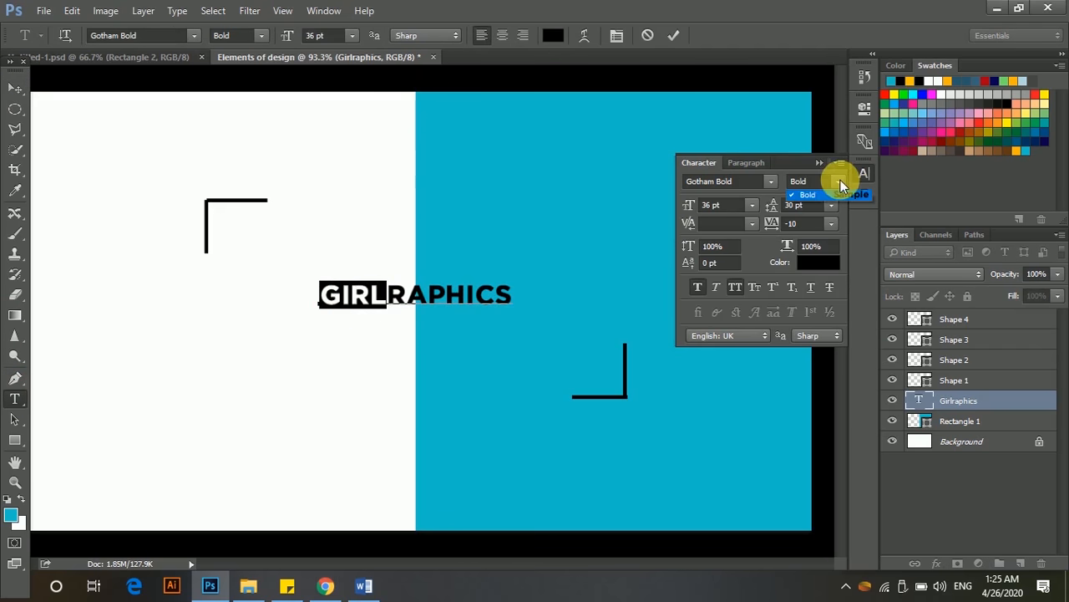
click(819, 234)
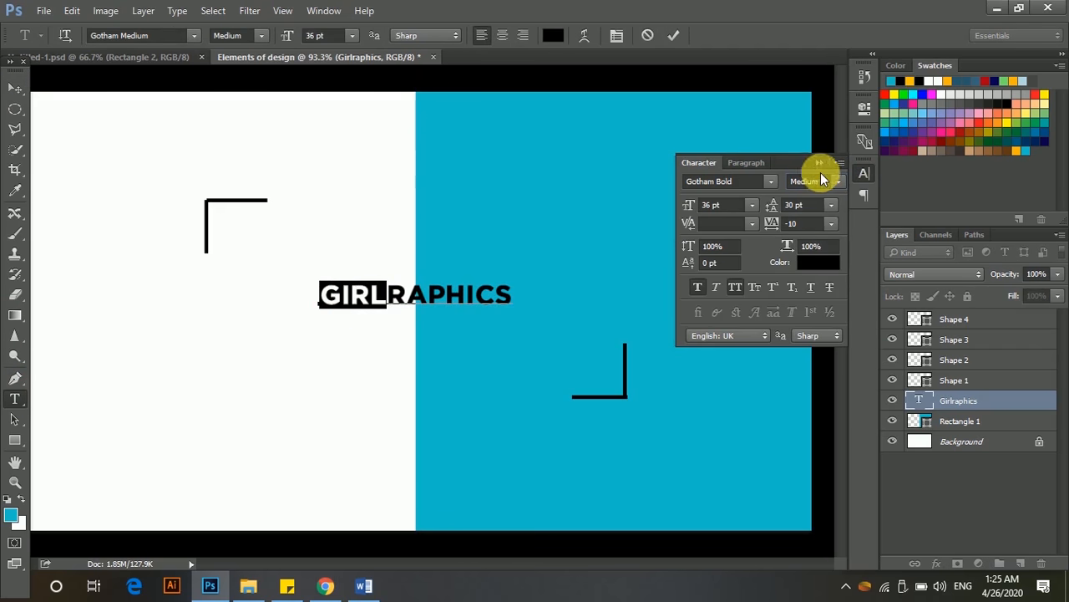
click(14, 88)
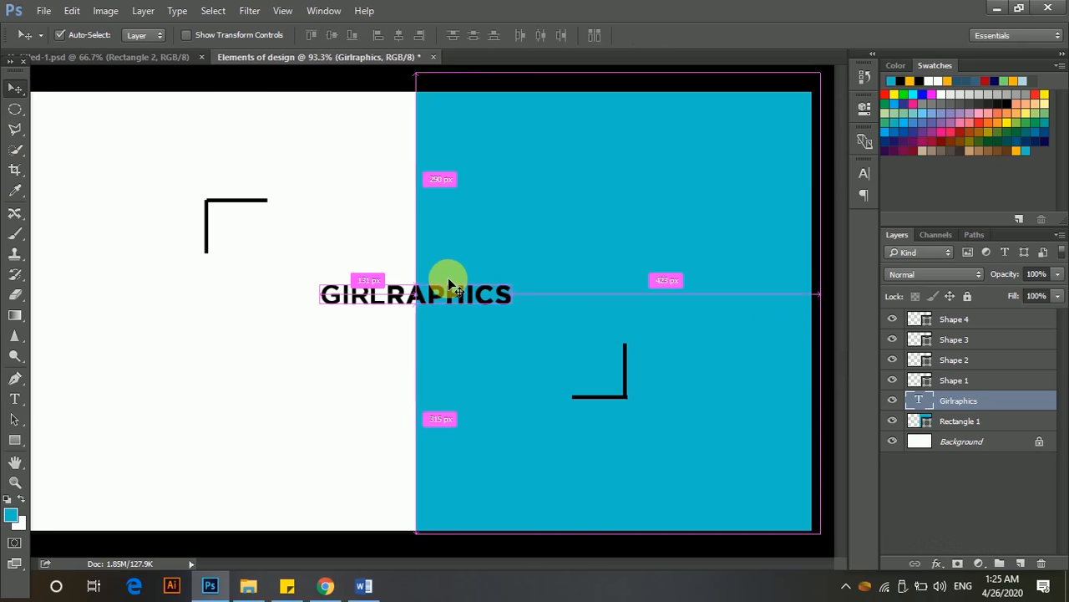
Duplicate the GIRLRAPHICS text layer and move the copy straight down near the canvas's bottom edge.
key(ctrl+j)
key(ctrl+t)
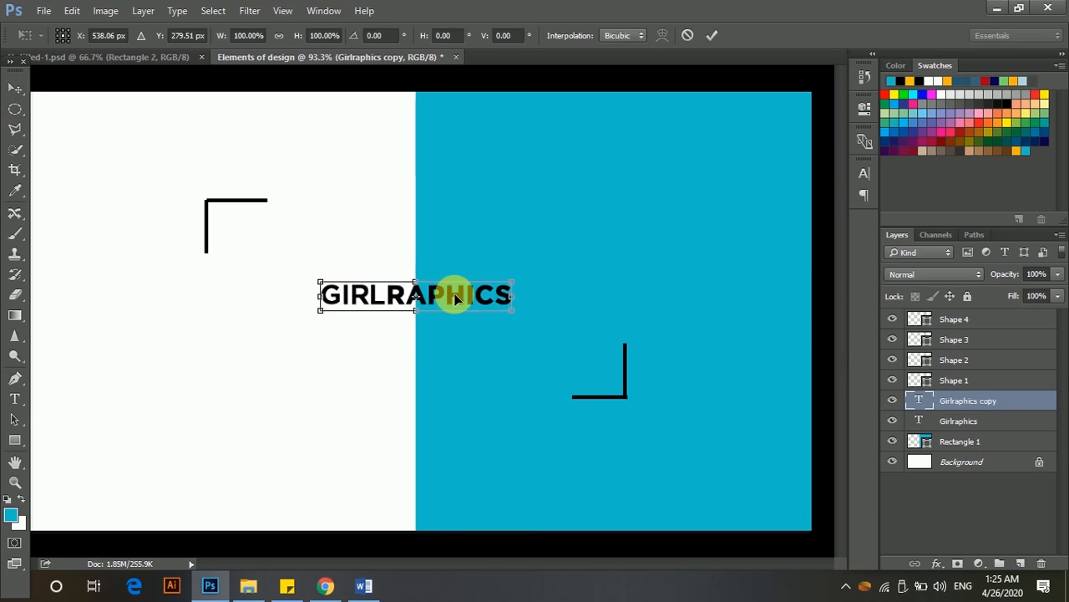
key(Return)
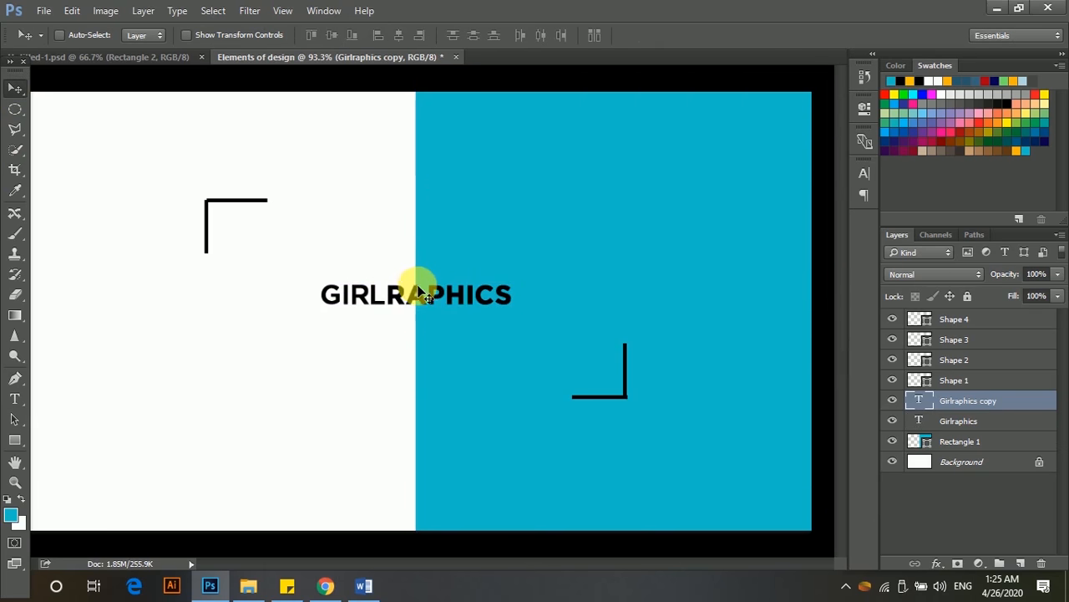
drag(420, 292, 421, 493)
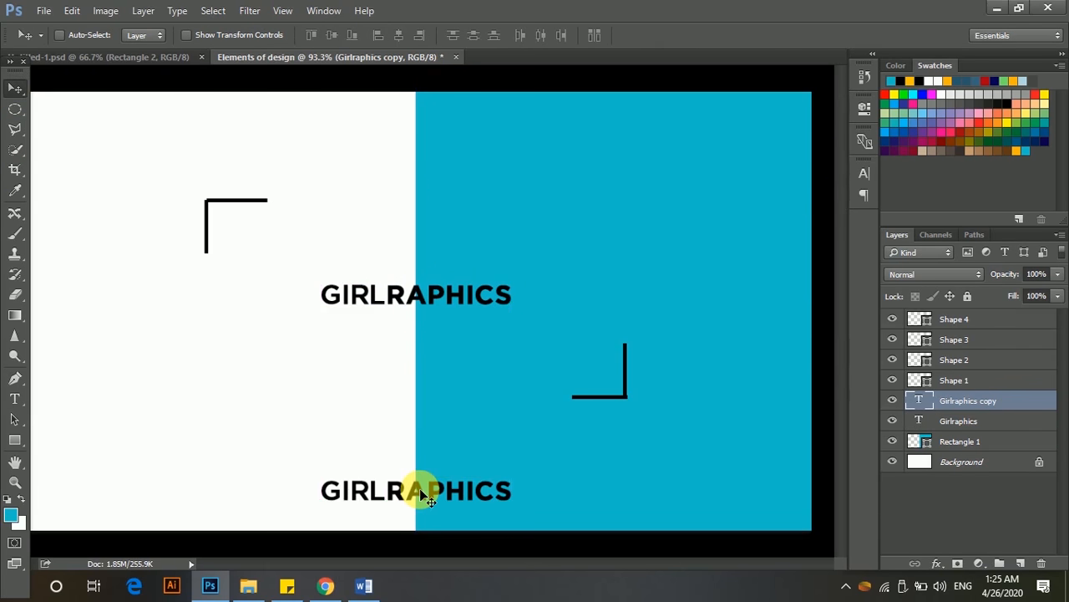
Enlarge the copied text to span the canvas width along the bottom edge and lower its opacity to 59%.
key(ctrl+t)
drag(509, 477, 826, 441)
key(Return)
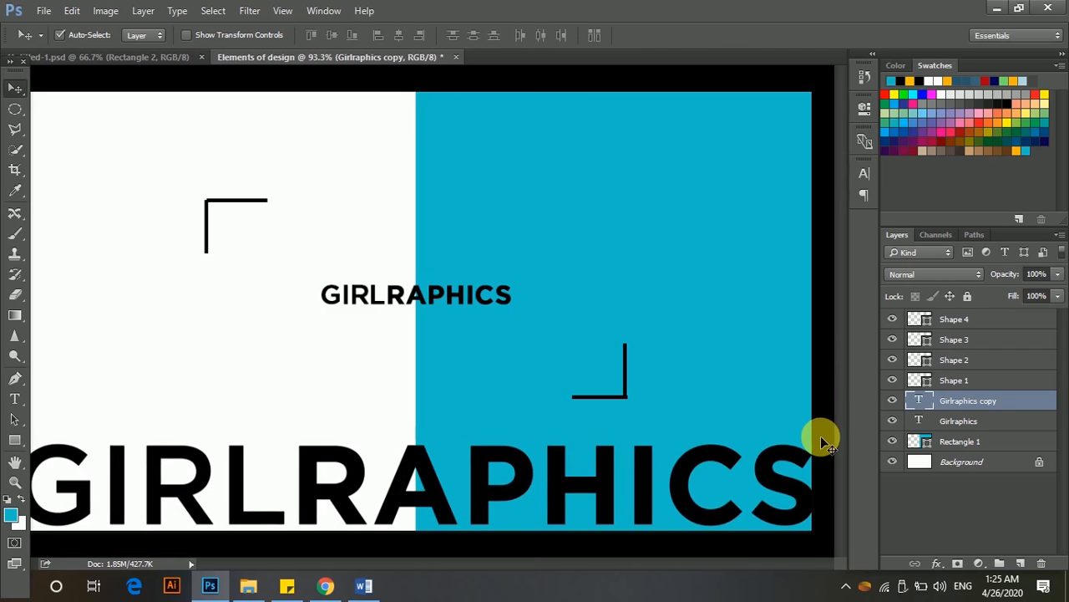
key(ctrl+minus)
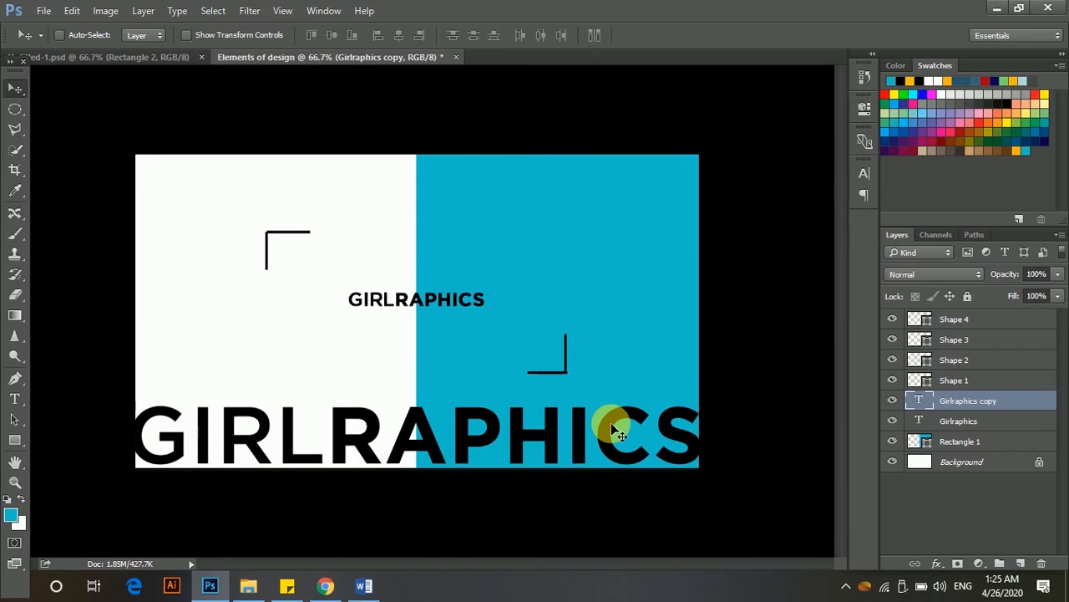
drag(615, 424, 610, 430)
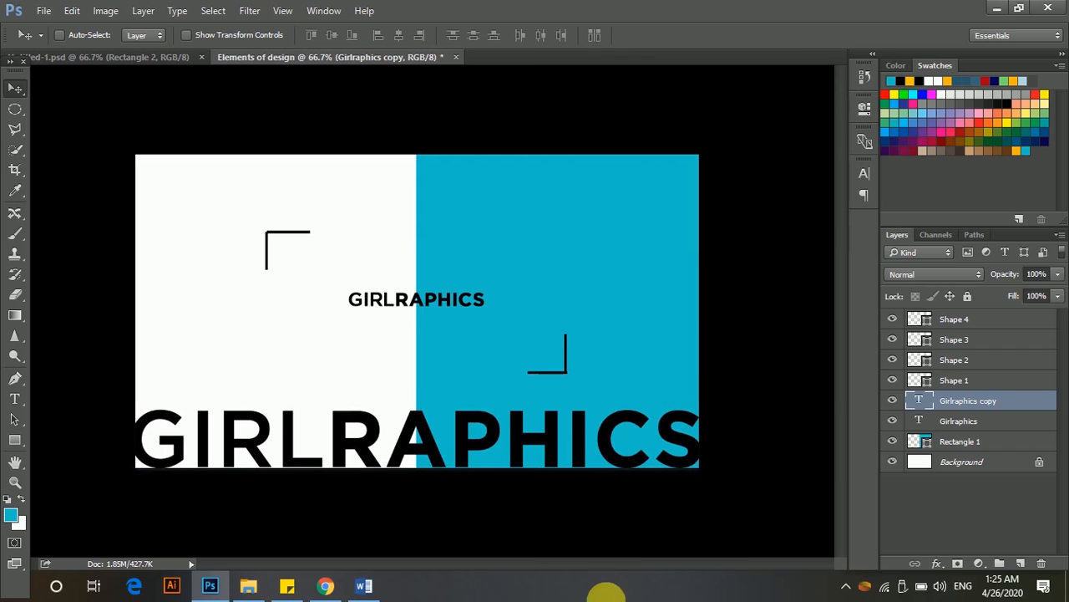
drag(1058, 290, 1025, 285)
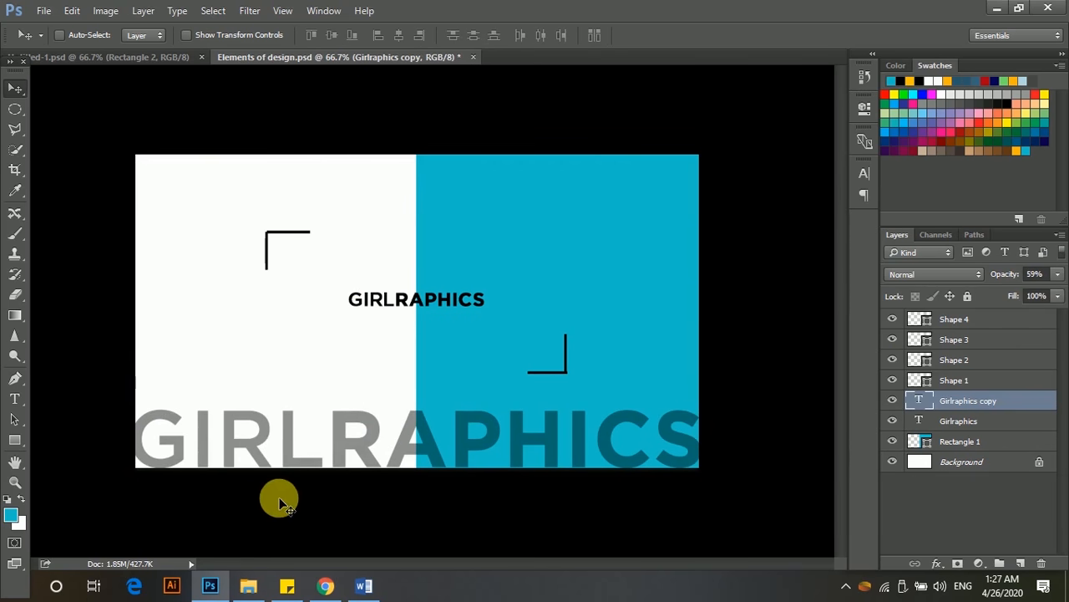
Switch to File Explorer and open the close-up-yellow-texture-background image with Adobe Photoshop CC 2015.
click(247, 586)
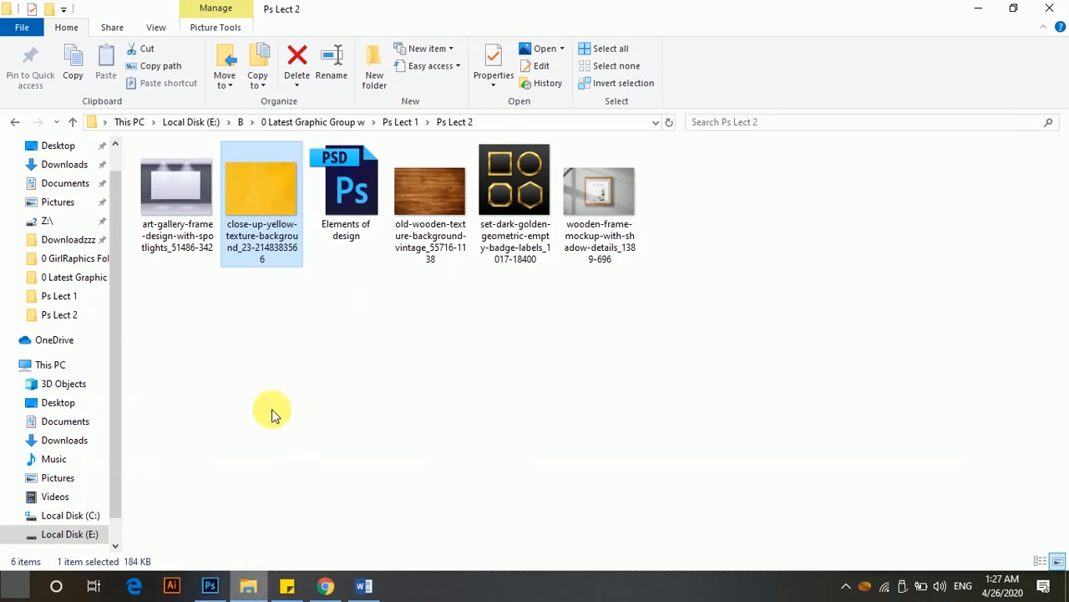
right_click(276, 204)
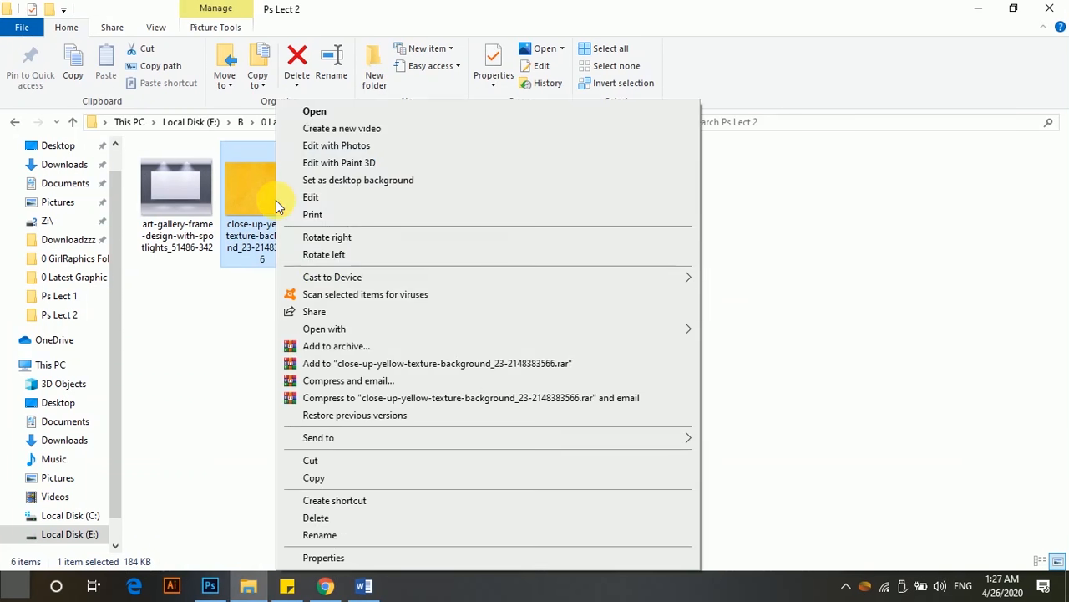
mouse_move(678, 332)
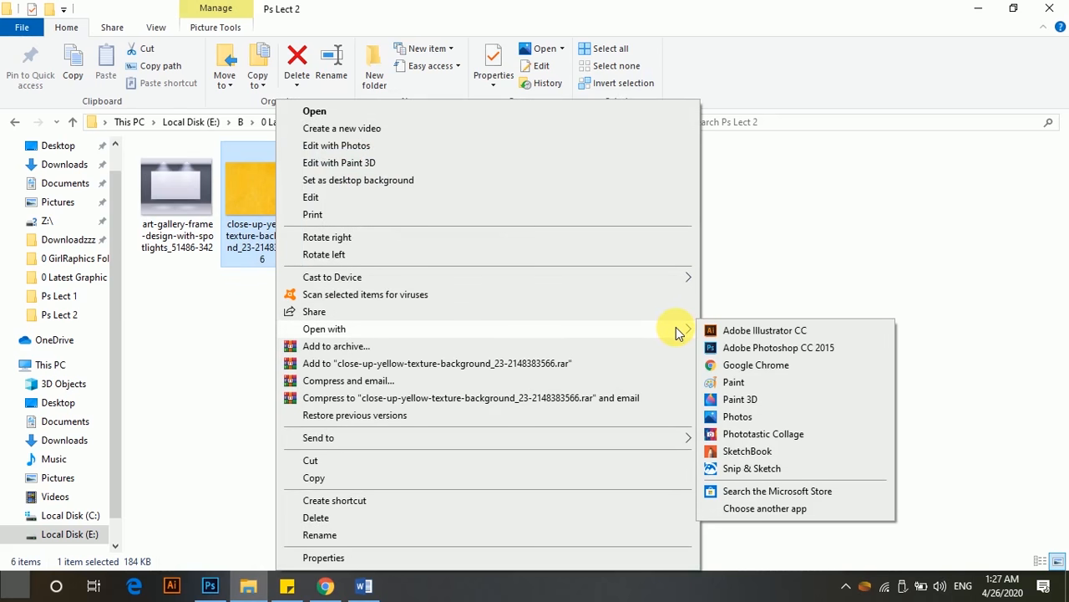
click(752, 348)
Enlarge the gray texture layer to about 131% so it covers the whole blue half of the canvas.
key(ctrl+t)
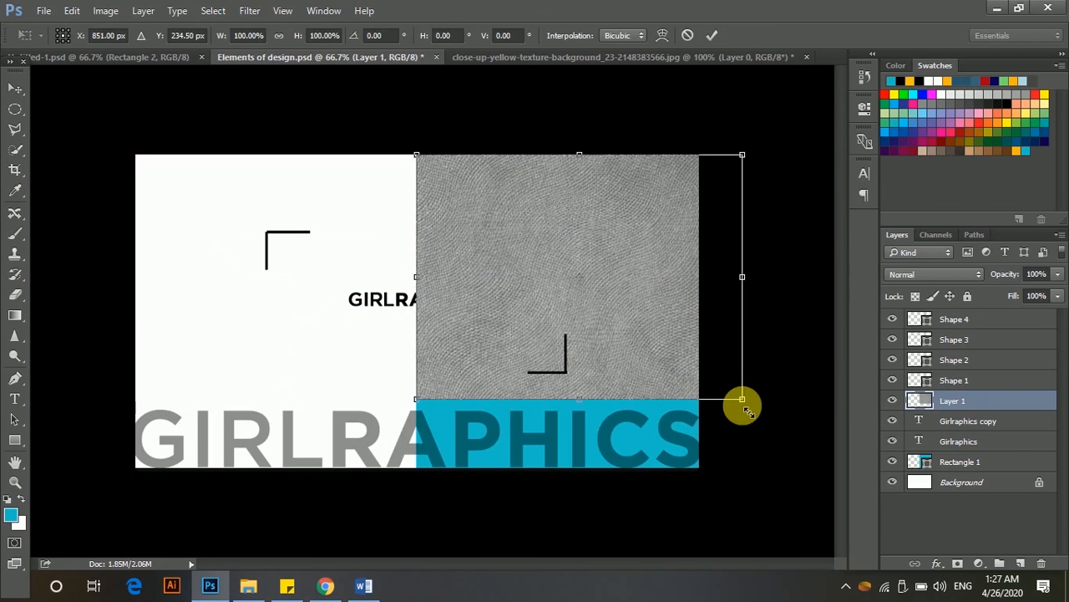
drag(743, 406, 848, 484)
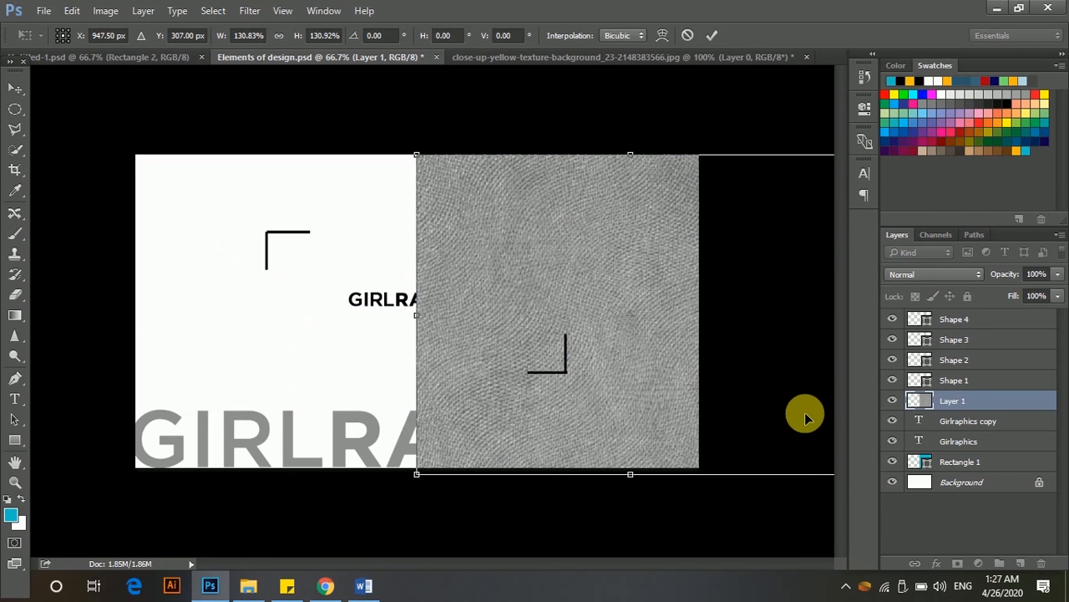
key(Return)
Set the texture layer's blend mode to Multiply and move the layer beneath both text layers, directly above Rectangle 1.
click(961, 276)
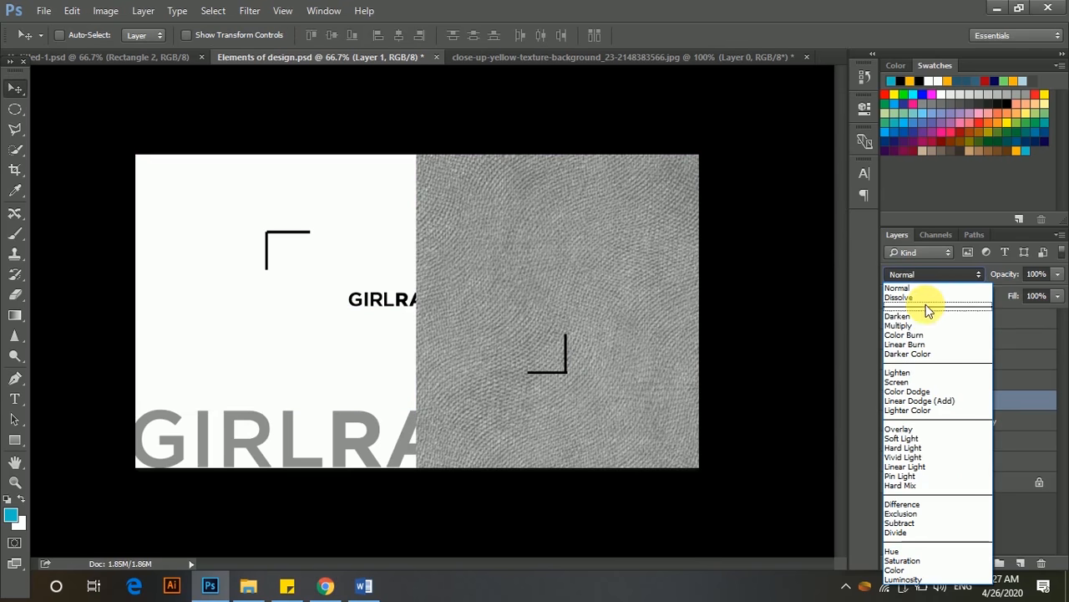
click(918, 325)
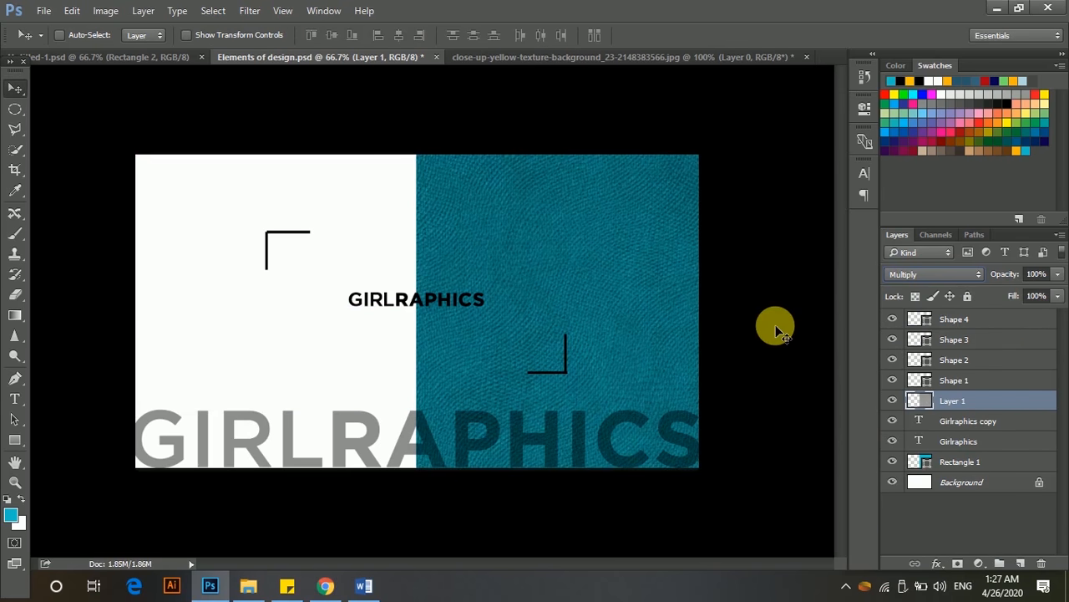
drag(1011, 401, 1003, 451)
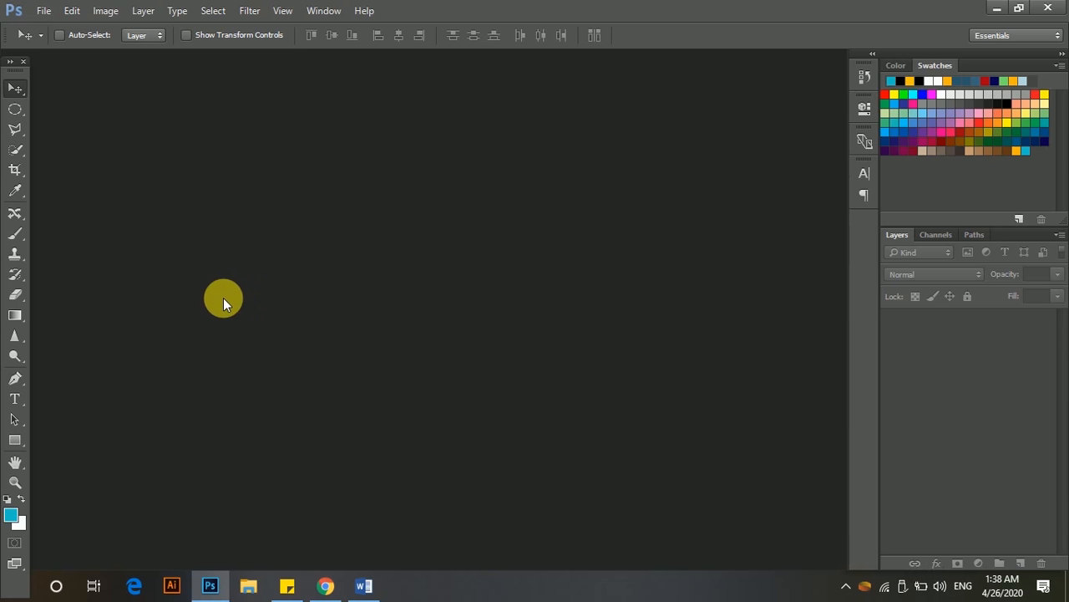
Open the image art-gallery-frame-design-with-spotlights_51486-342 from the Ps Lect 2 folder.
click(43, 11)
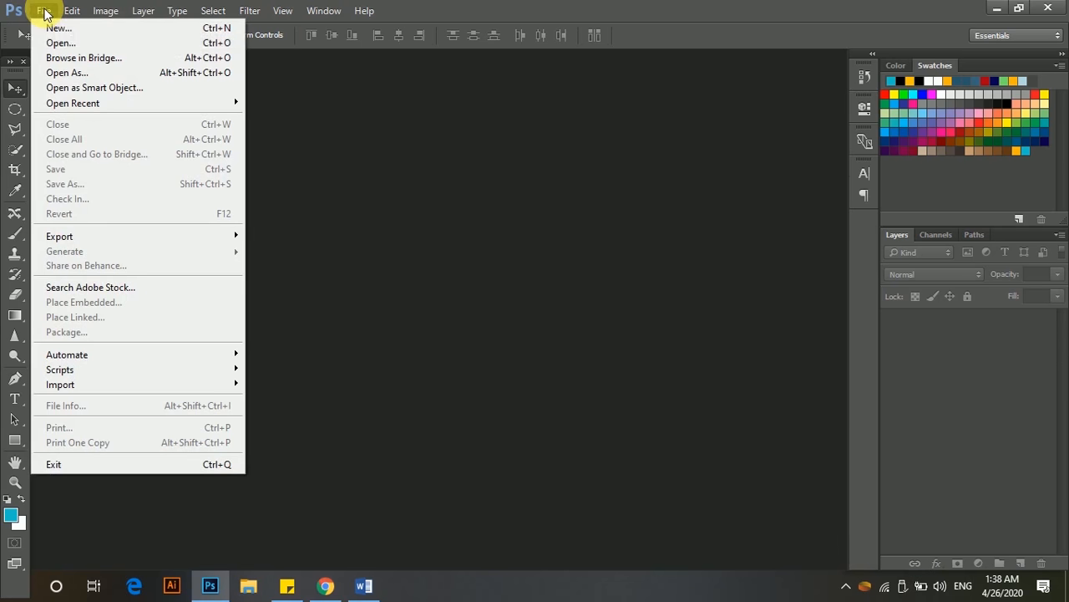
click(82, 43)
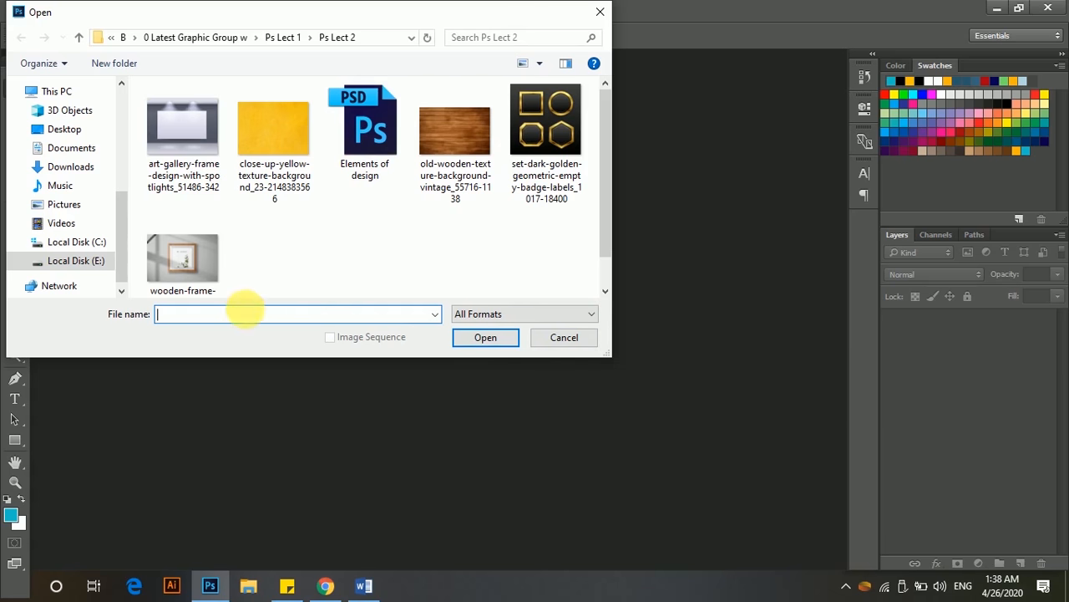
scroll(365, 257, down, 1)
scroll(396, 244, up, 1)
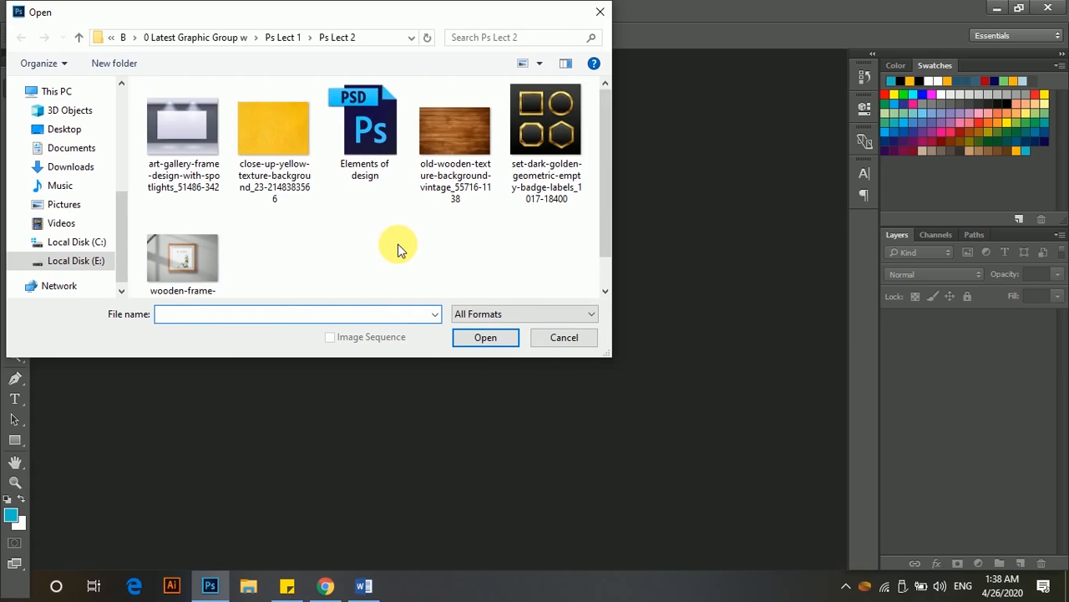
scroll(394, 239, down, 1)
click(282, 39)
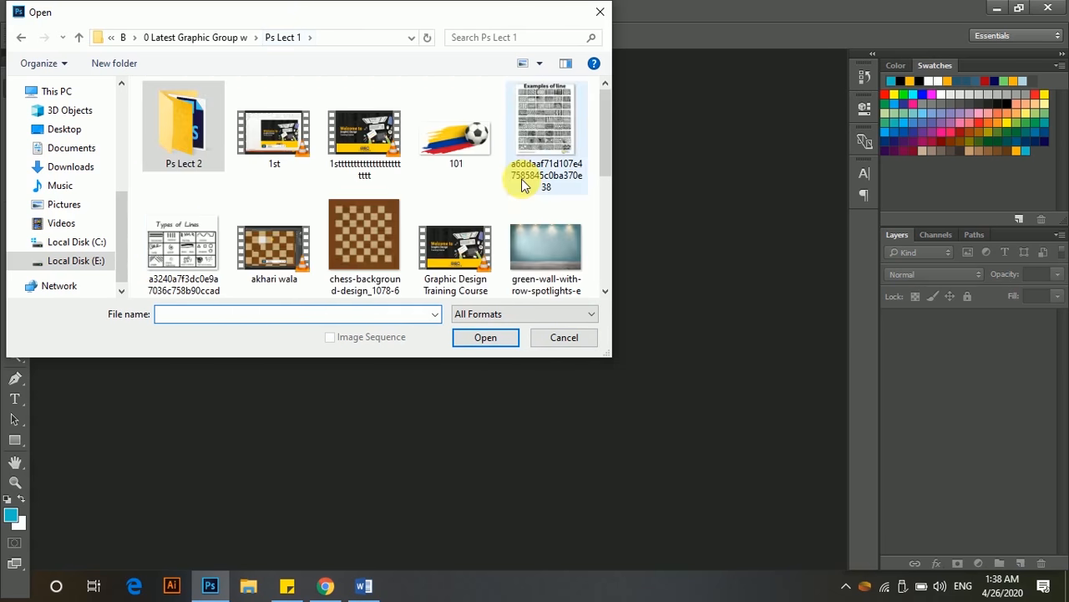
scroll(522, 182, down, 2)
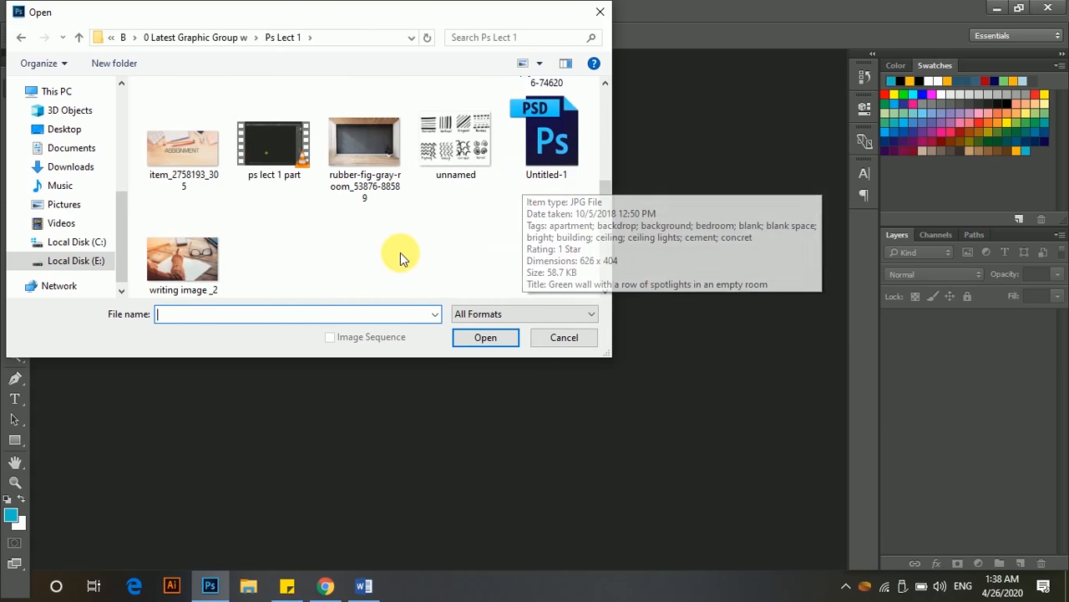
scroll(400, 252, up, 1)
scroll(380, 239, down, 1)
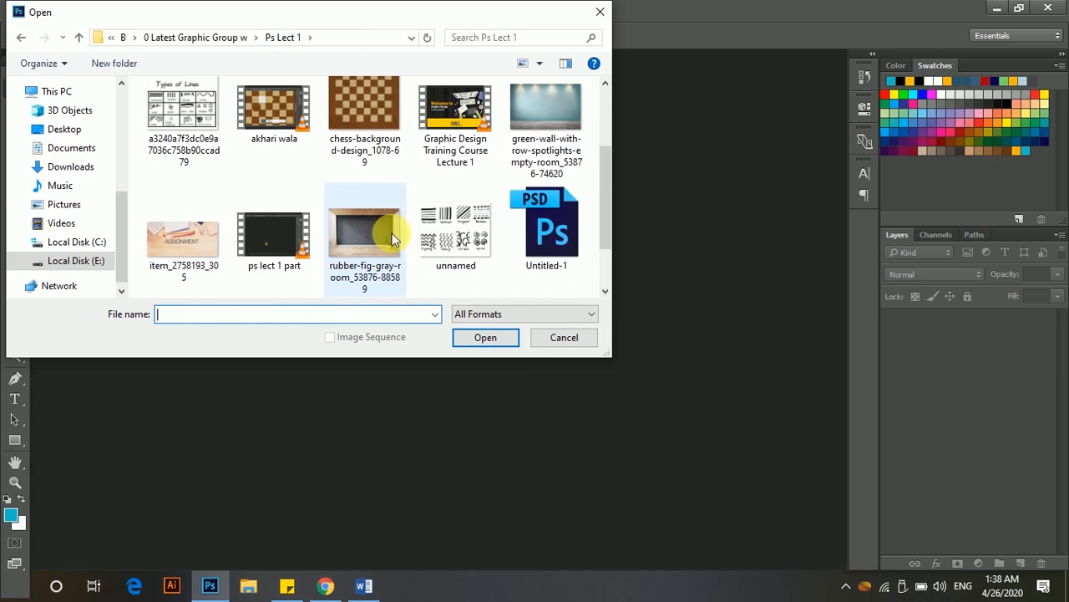
scroll(302, 211, up, 3)
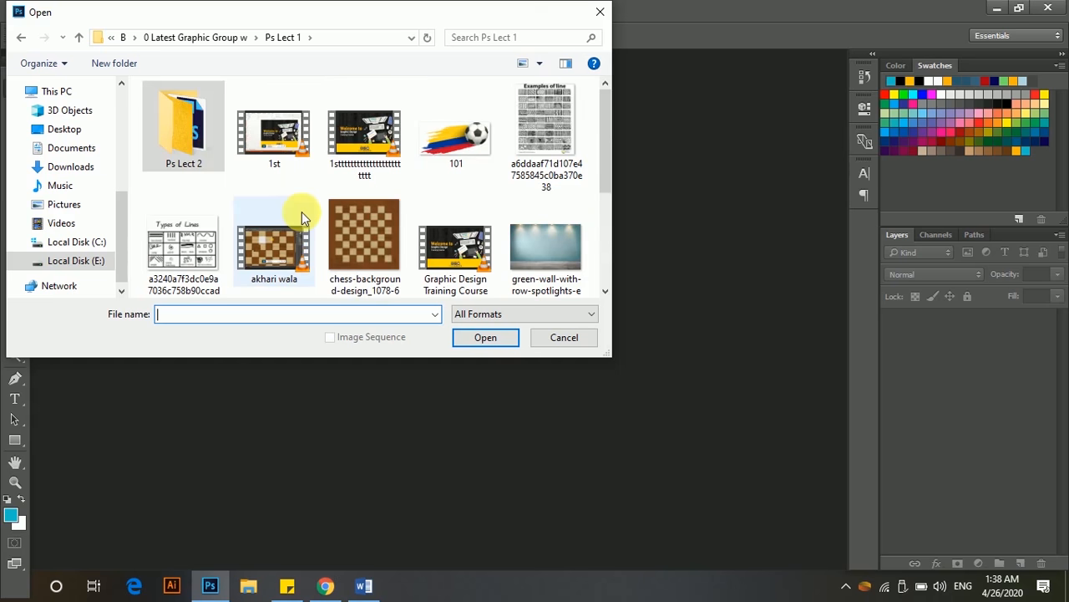
double_click(191, 130)
click(173, 128)
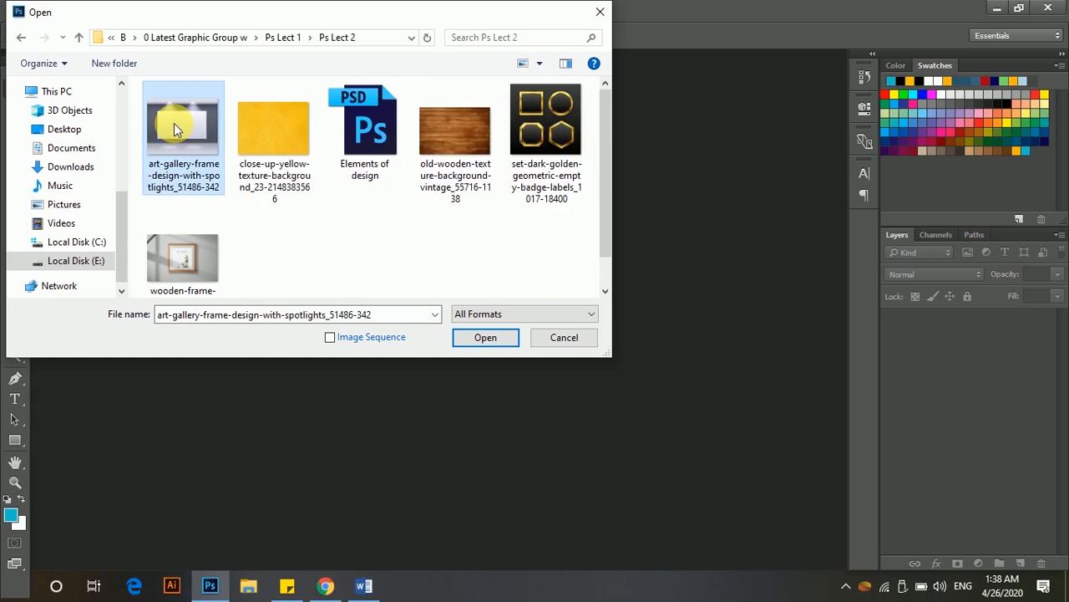
click(487, 343)
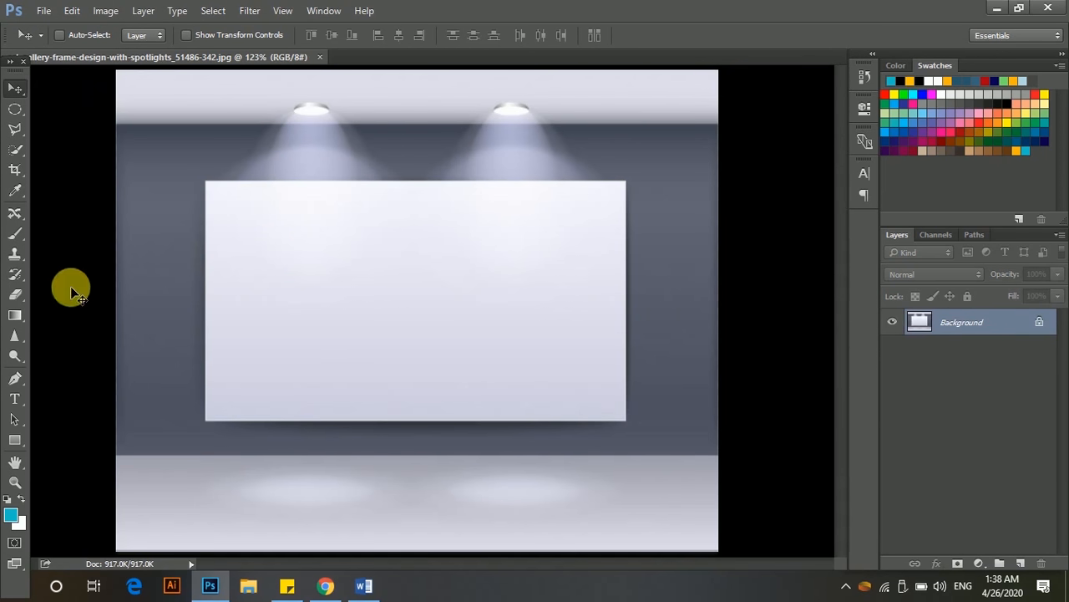
Activate the Rectangular Marquee tool and open the wooden-frame-mockup-with-shadow-details_1389-696 image.
click(16, 113)
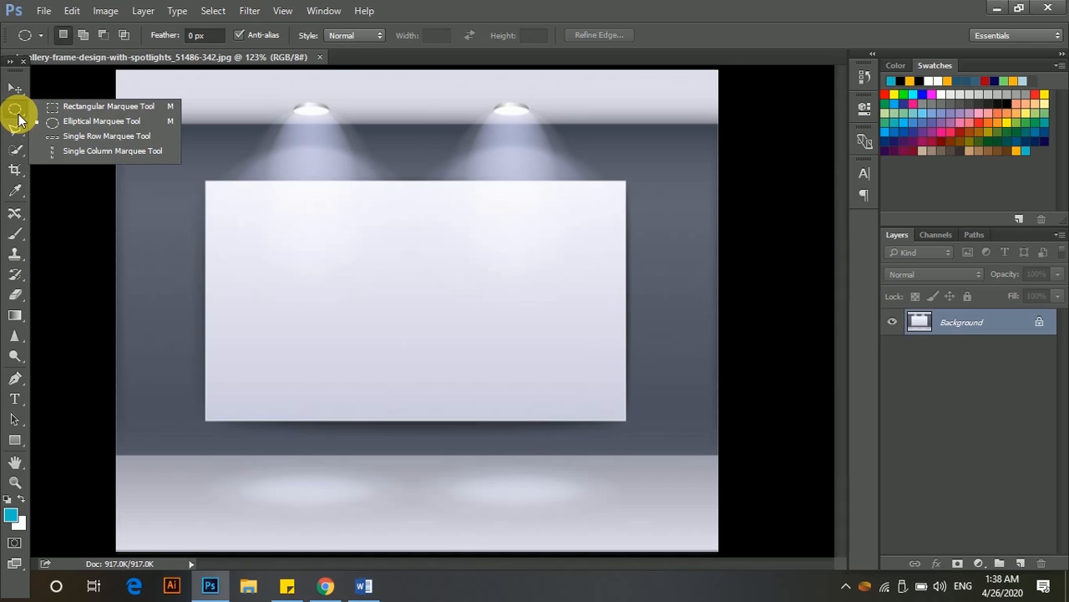
click(87, 106)
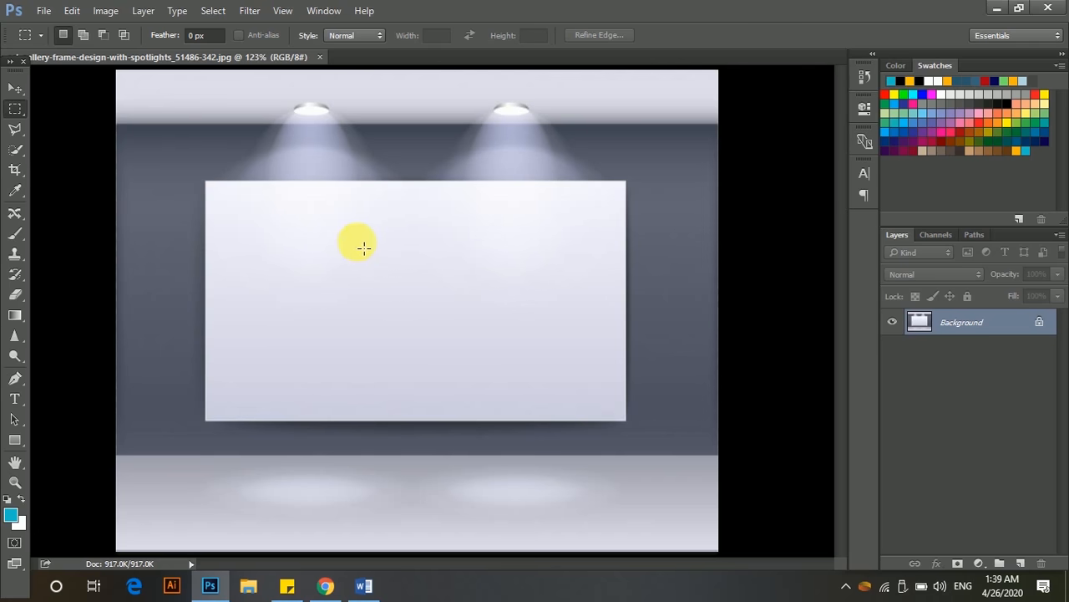
click(40, 10)
click(63, 40)
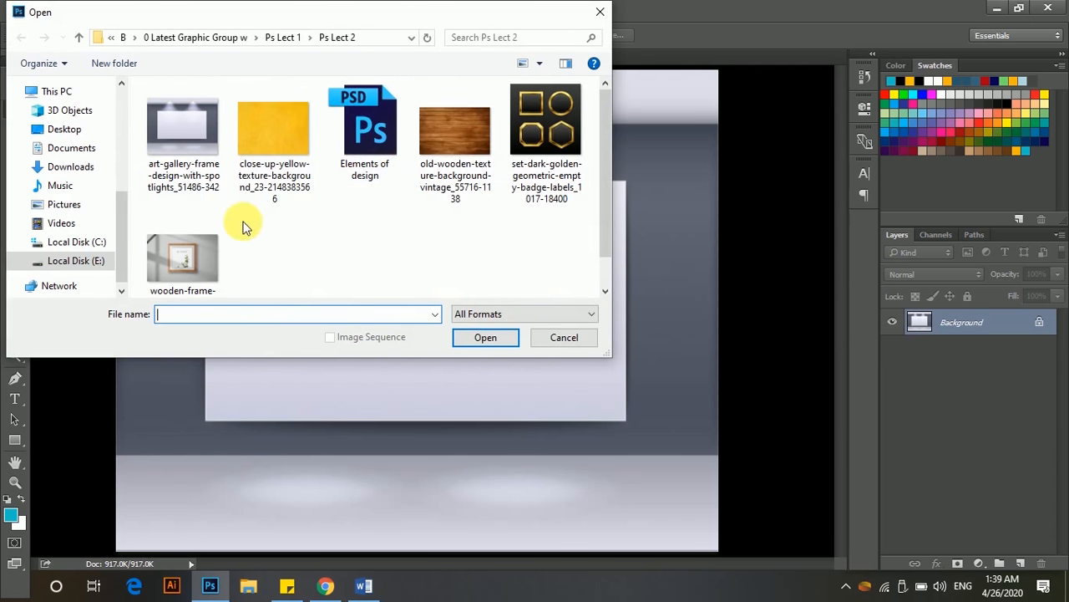
click(186, 258)
click(470, 337)
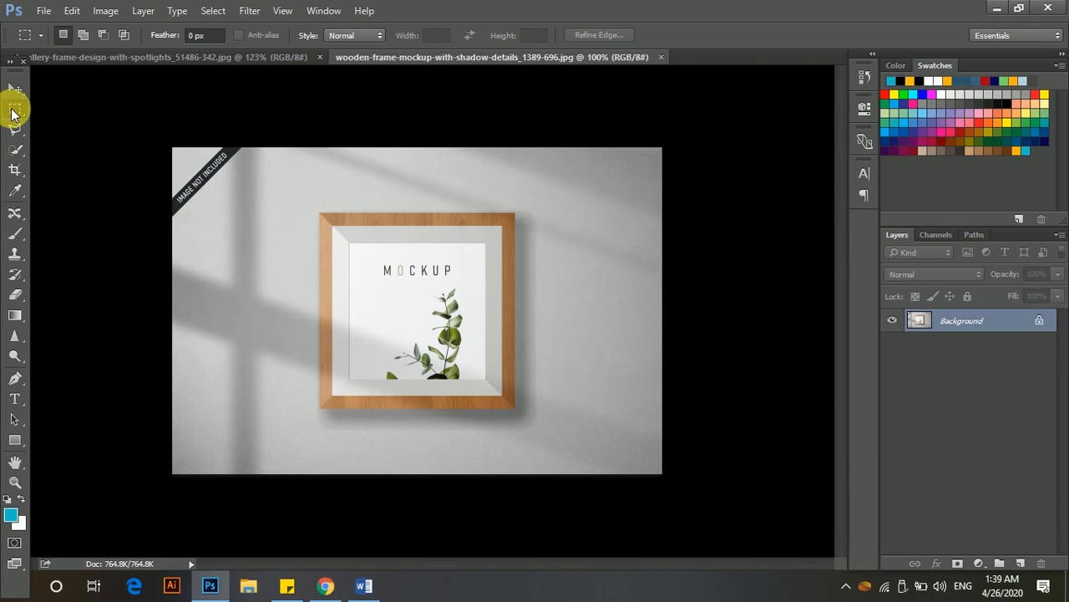
Select the whole wooden frame along its outer edges with the Rectangular Marquee tool.
right_click(13, 109)
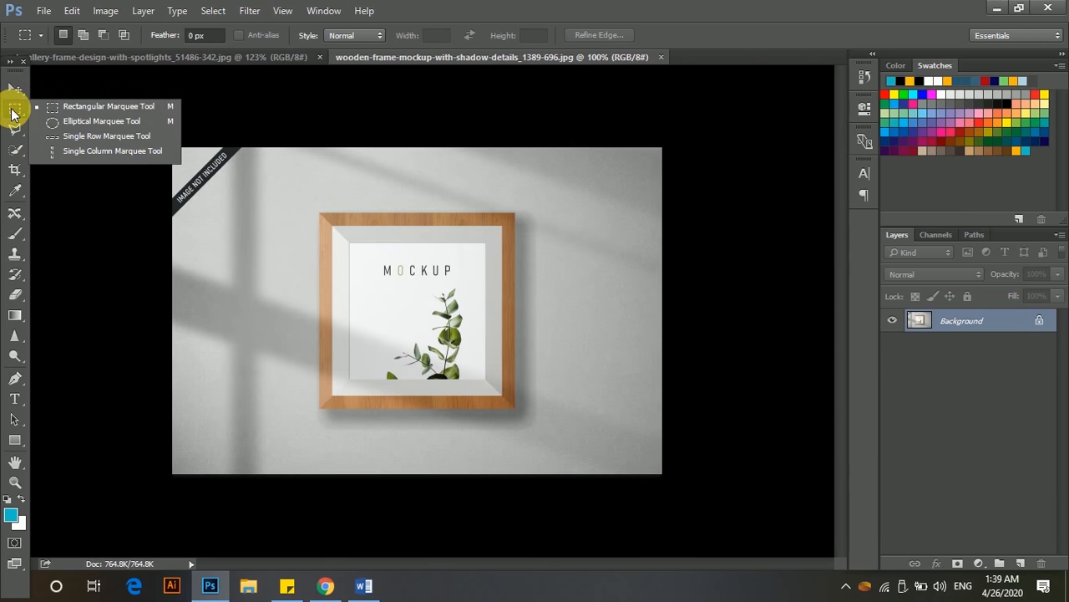
click(92, 113)
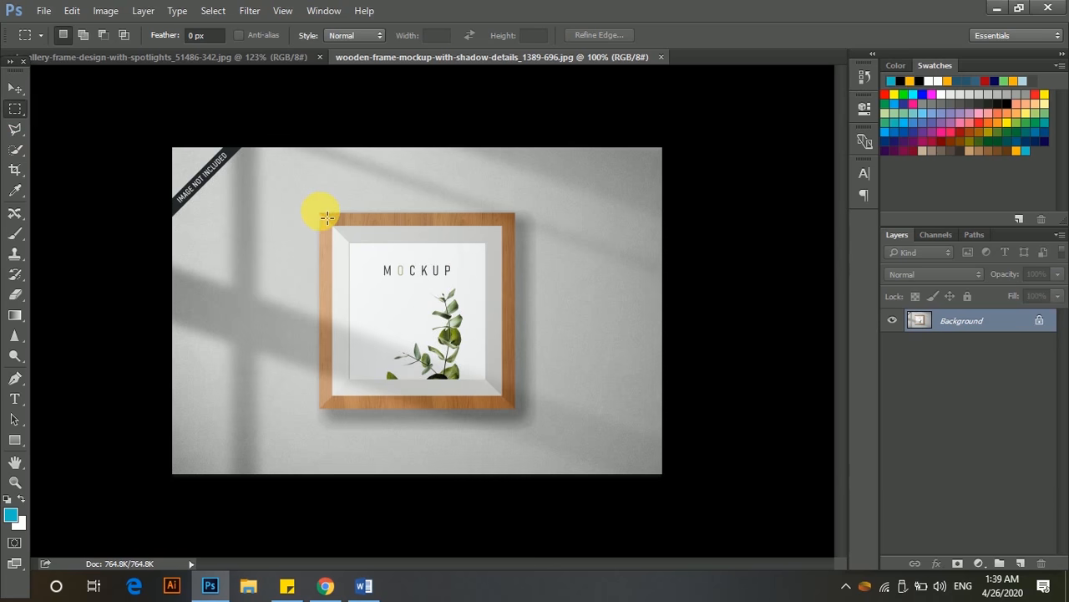
drag(322, 213, 514, 410)
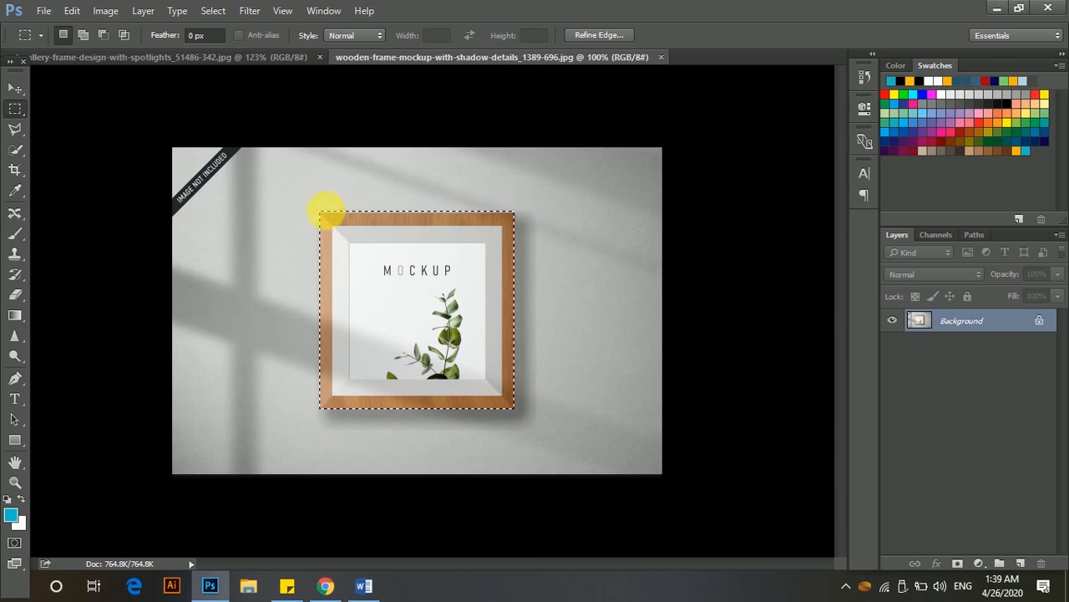
Try to carry the frame selection into the art-gallery image with the marquee tool, and clear the selection there.
drag(327, 214, 482, 377)
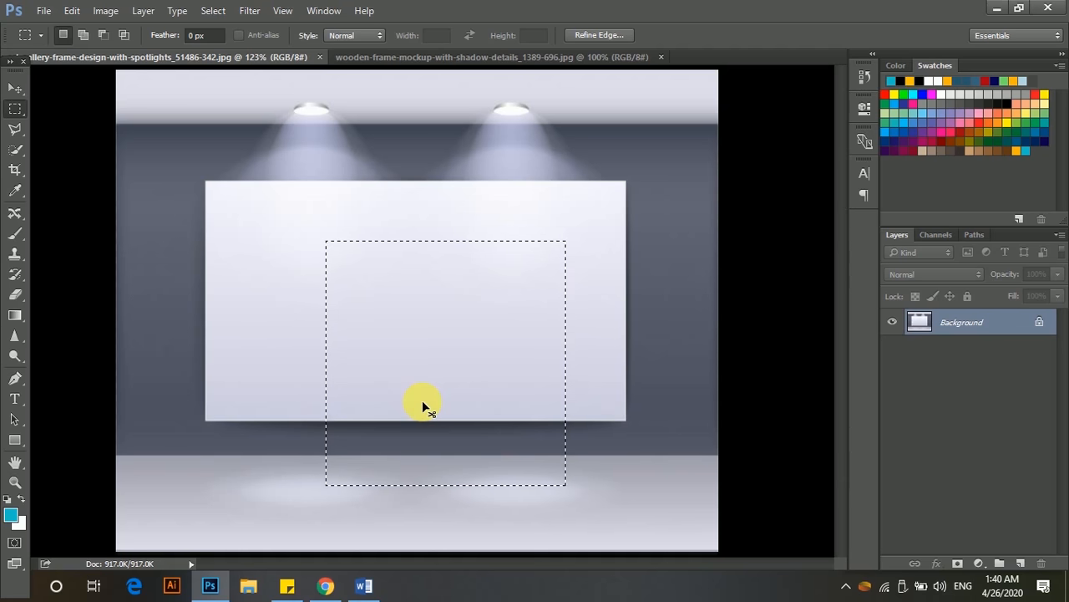
key(ctrl+d)
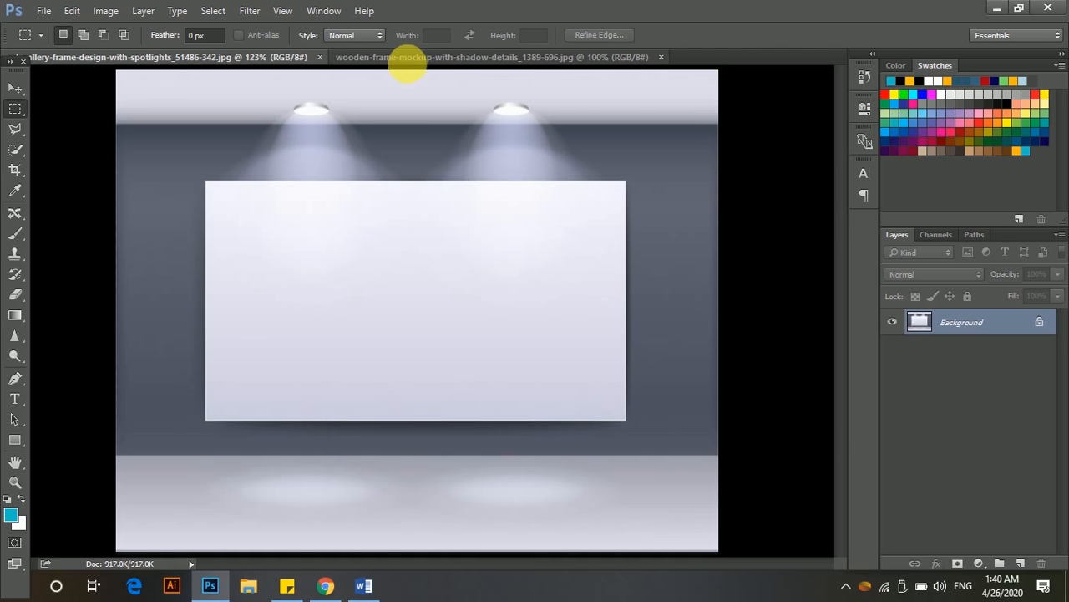
click(412, 63)
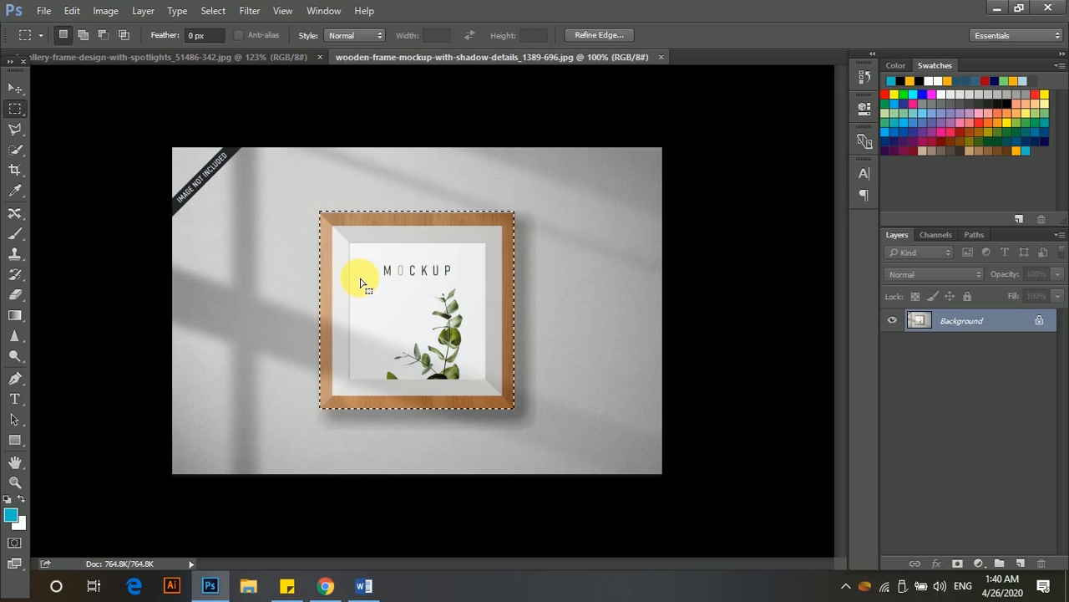
Move the selected wooden frame into the art-gallery image with the Move tool and center it on the white panel.
key(v)
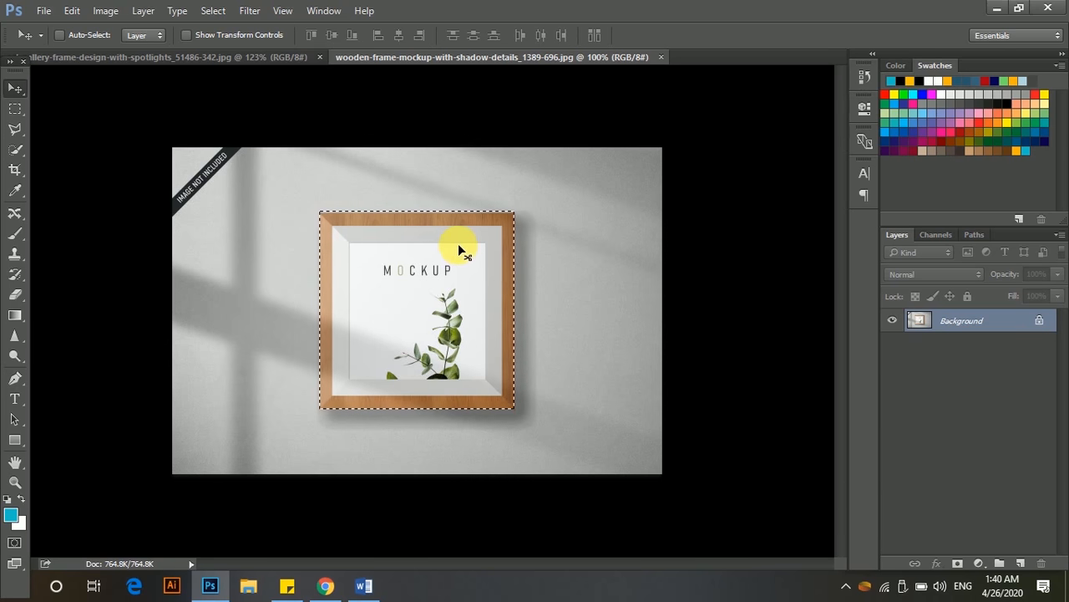
drag(434, 242, 396, 277)
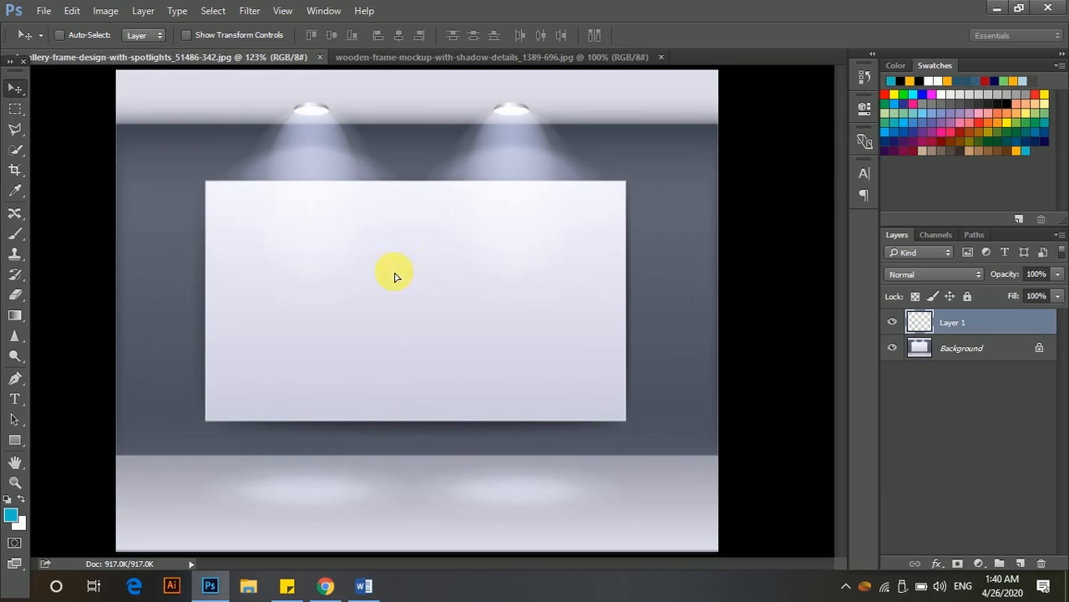
drag(423, 366, 495, 318)
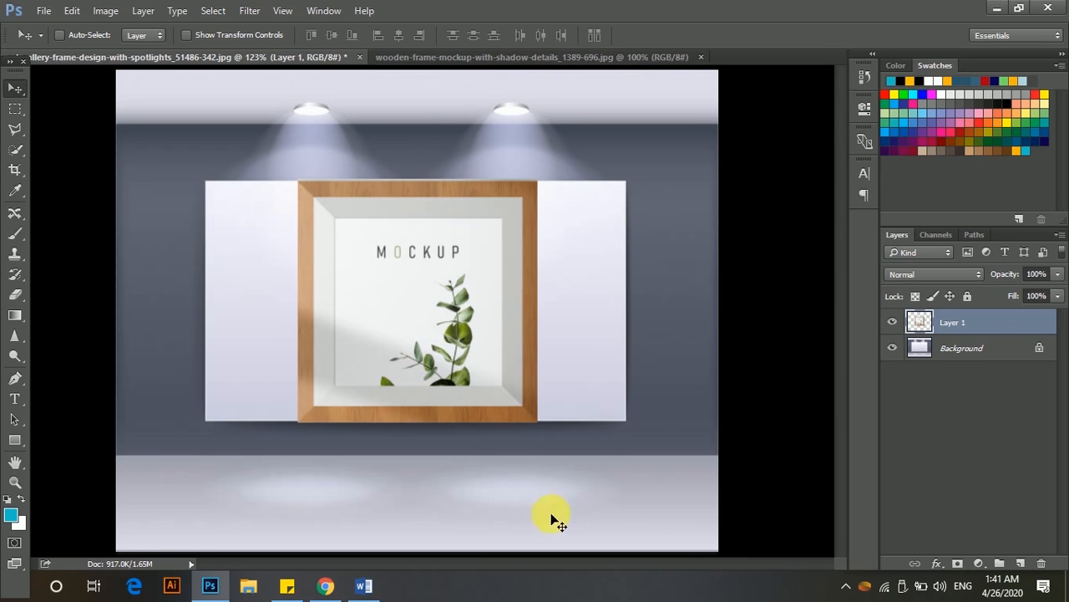
click(518, 58)
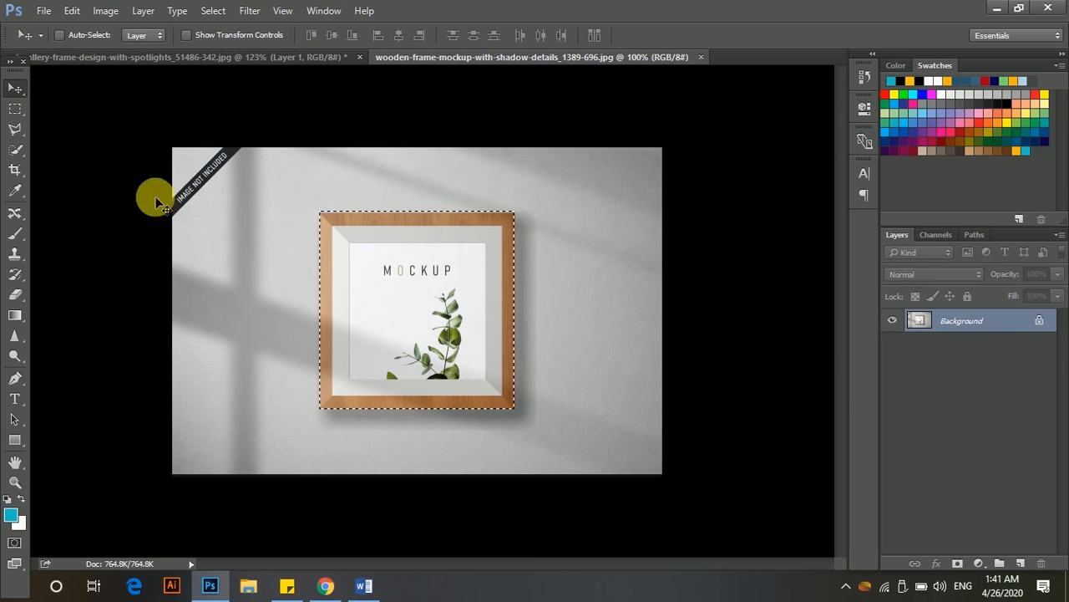
click(205, 59)
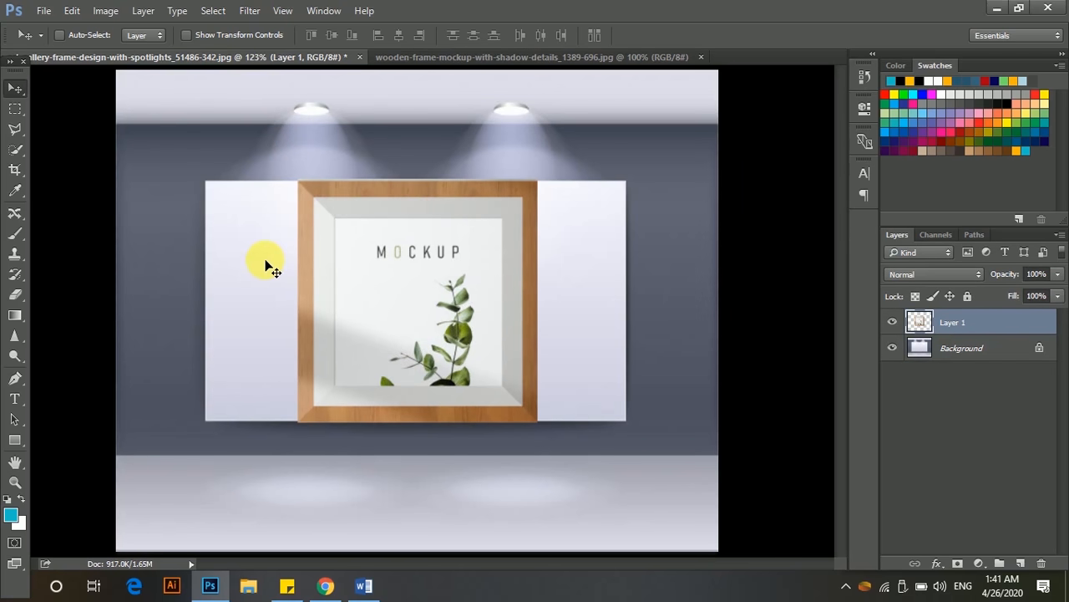
Activate the Elliptical Marquee tool and open the set-dark-golden-geometric-empty-badge-labels_1017-18400 image.
click(21, 109)
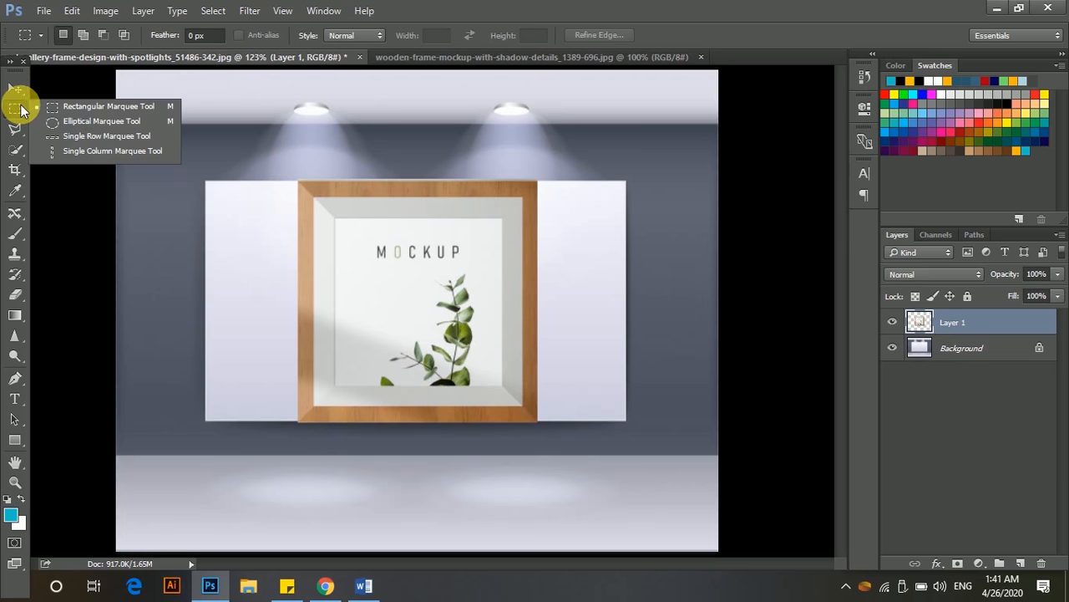
click(82, 124)
click(39, 11)
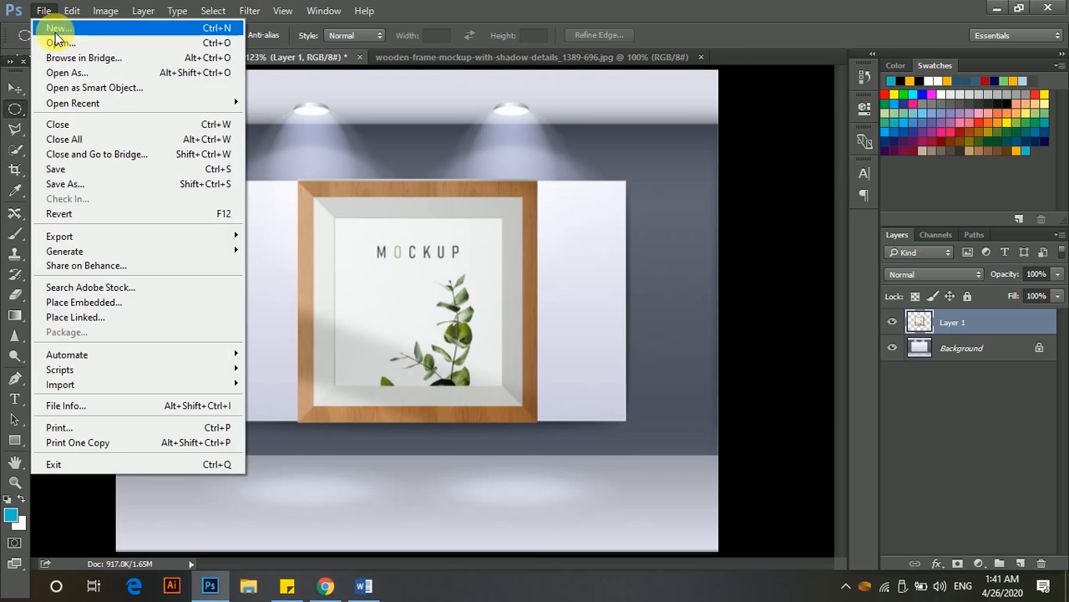
click(61, 43)
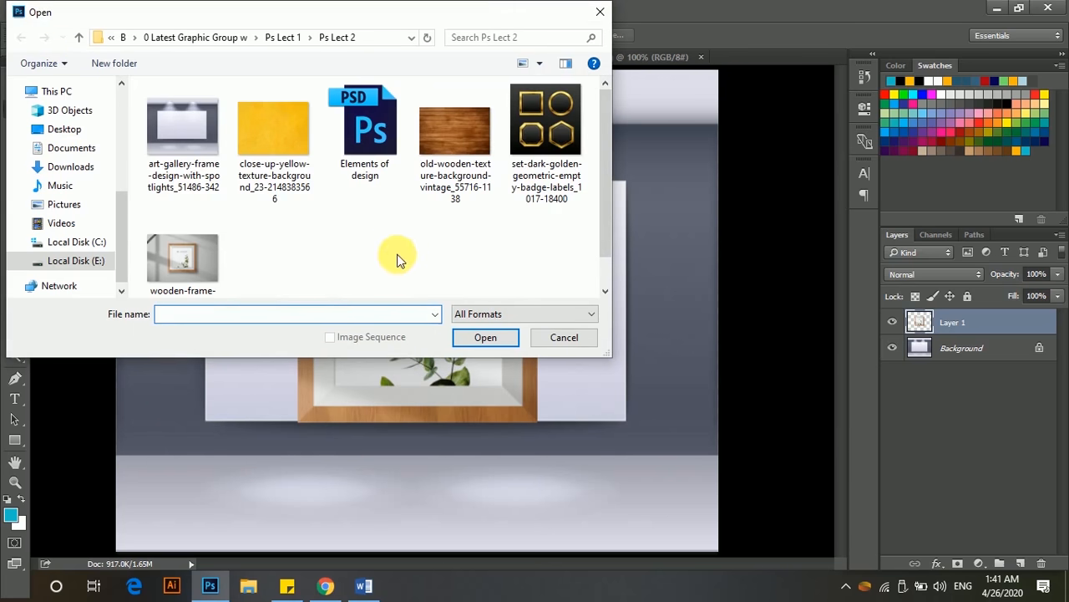
double_click(546, 134)
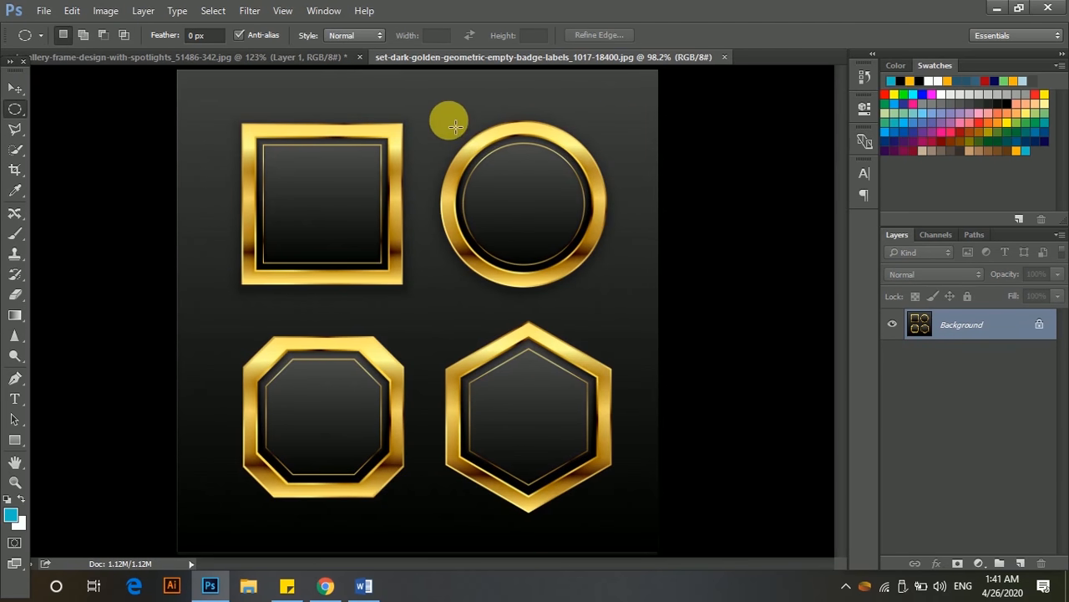
Select the round gold badge along its outer edge and move it into the art-gallery image over the wooden frame.
drag(446, 117, 626, 293)
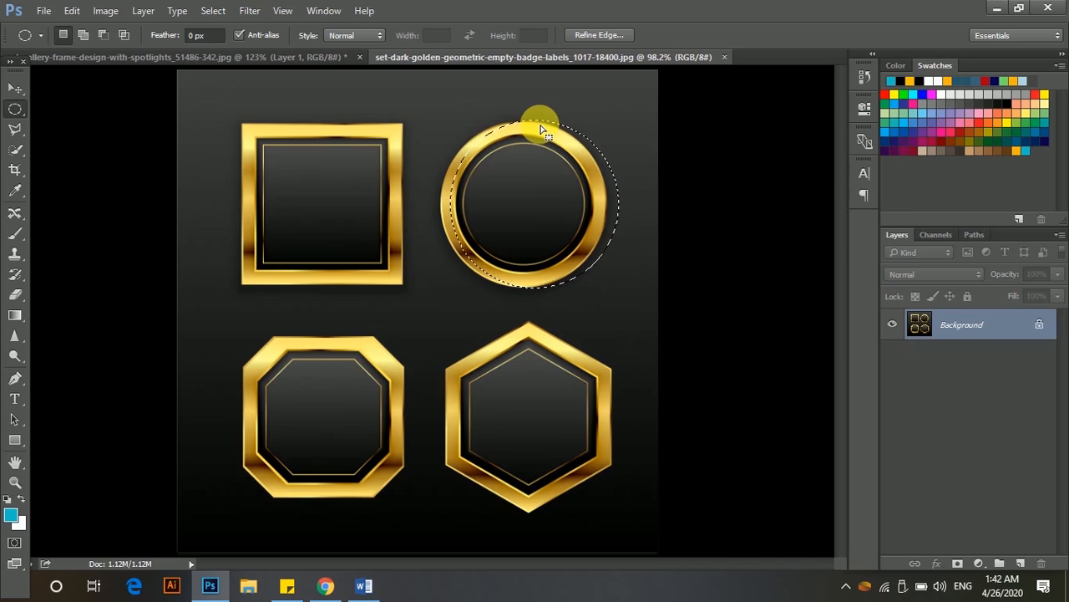
mouse_move(543, 127)
mouse_down()
mouse_move(568, 108)
mouse_move(518, 96)
mouse_move(494, 127)
mouse_move(421, 174)
mouse_move(490, 150)
mouse_move(442, 148)
mouse_move(270, 88)
mouse_move(387, 286)
mouse_move(571, 119)
mouse_move(533, 125)
mouse_up()
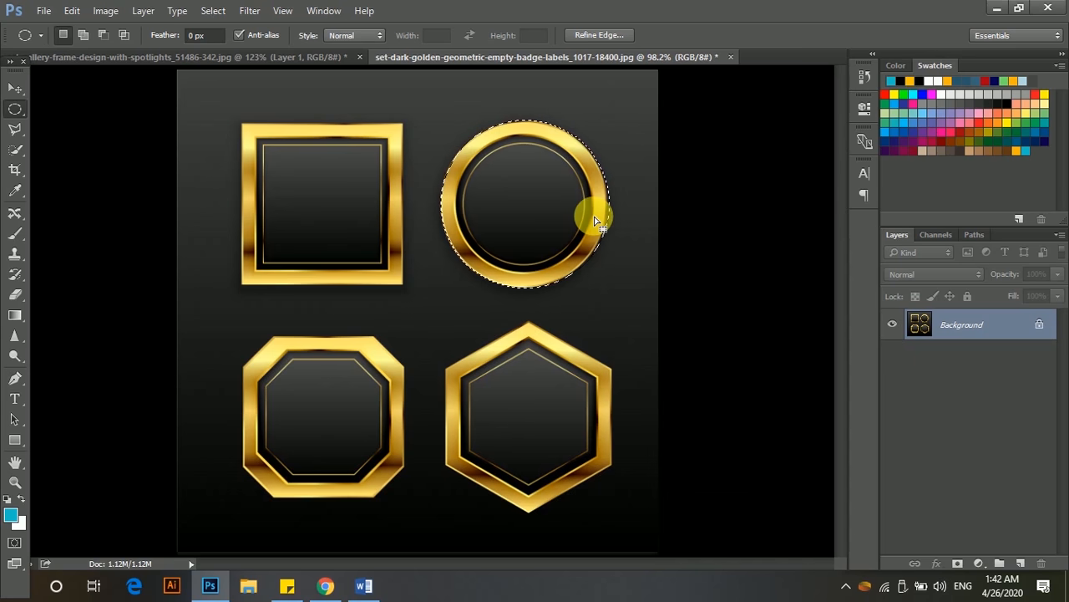
key(v)
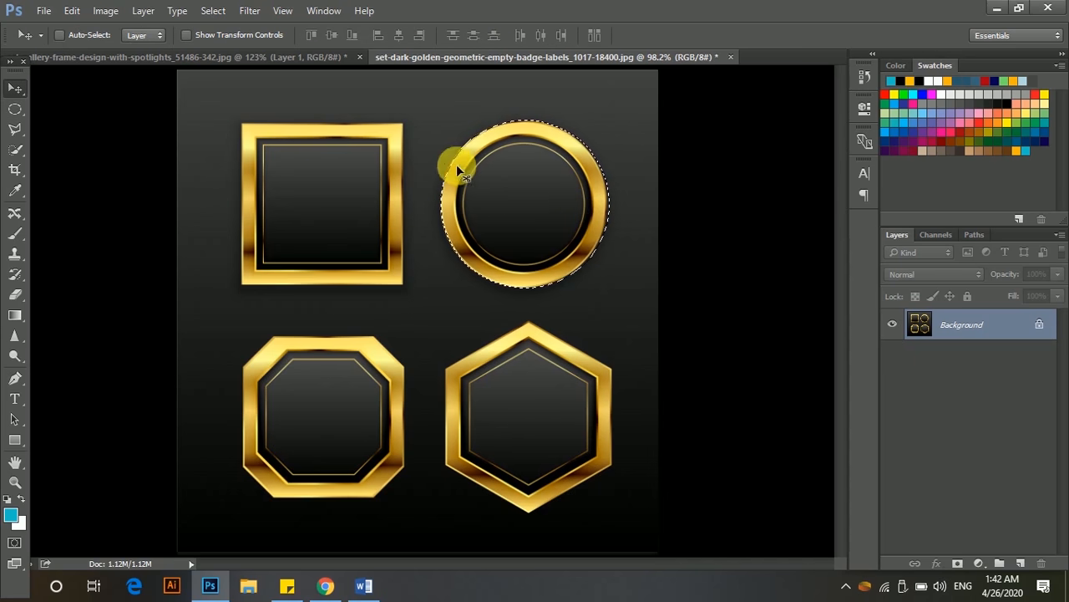
drag(354, 94, 464, 330)
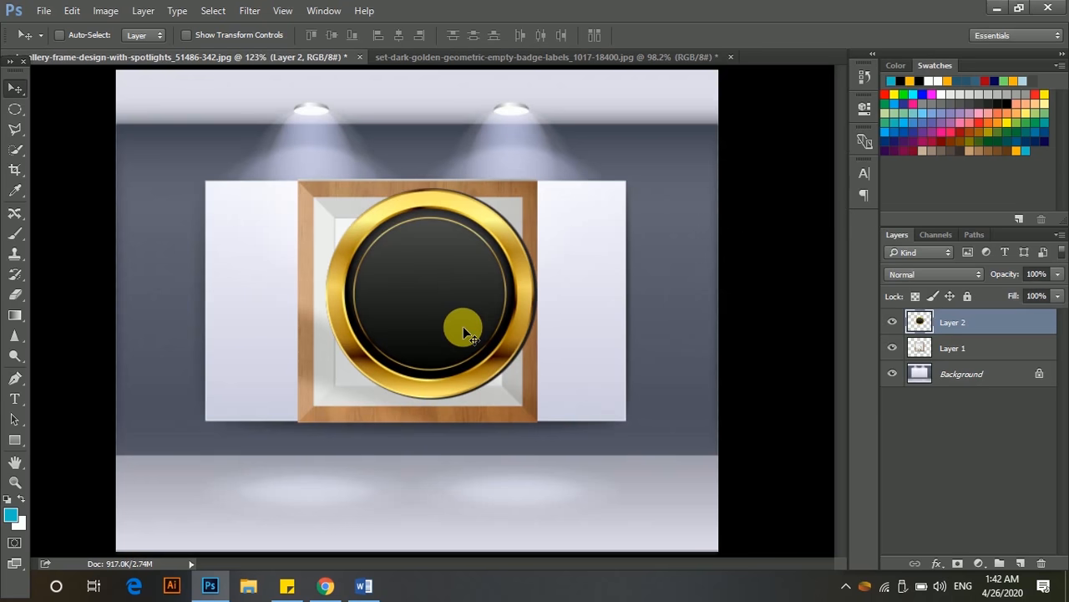
Reposition the round gold badge slightly lower with the Move tool so it sits vertically centered in the wooden frame.
click(14, 109)
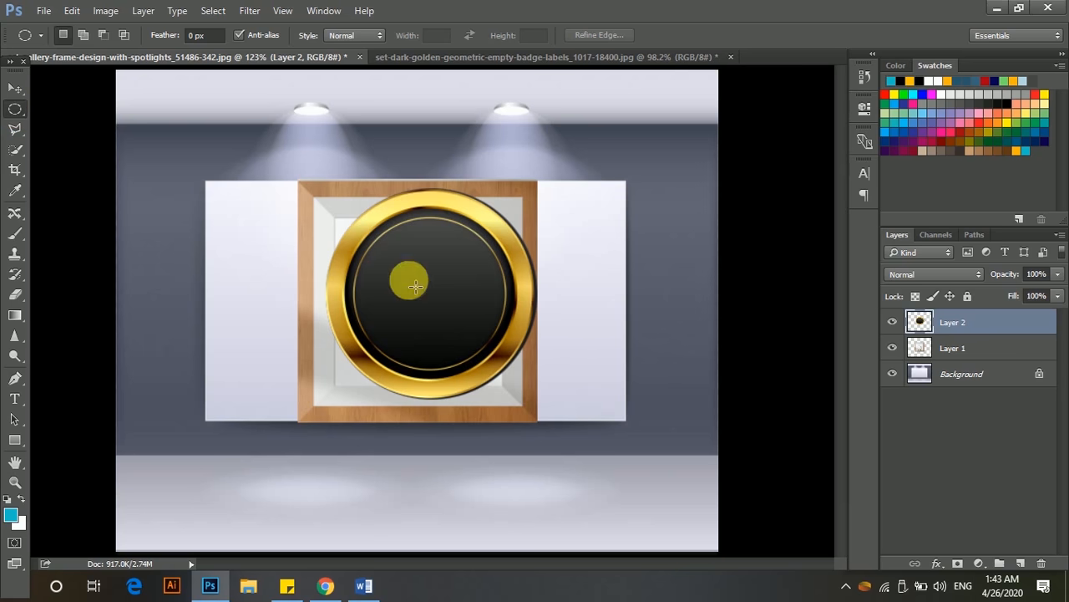
click(15, 87)
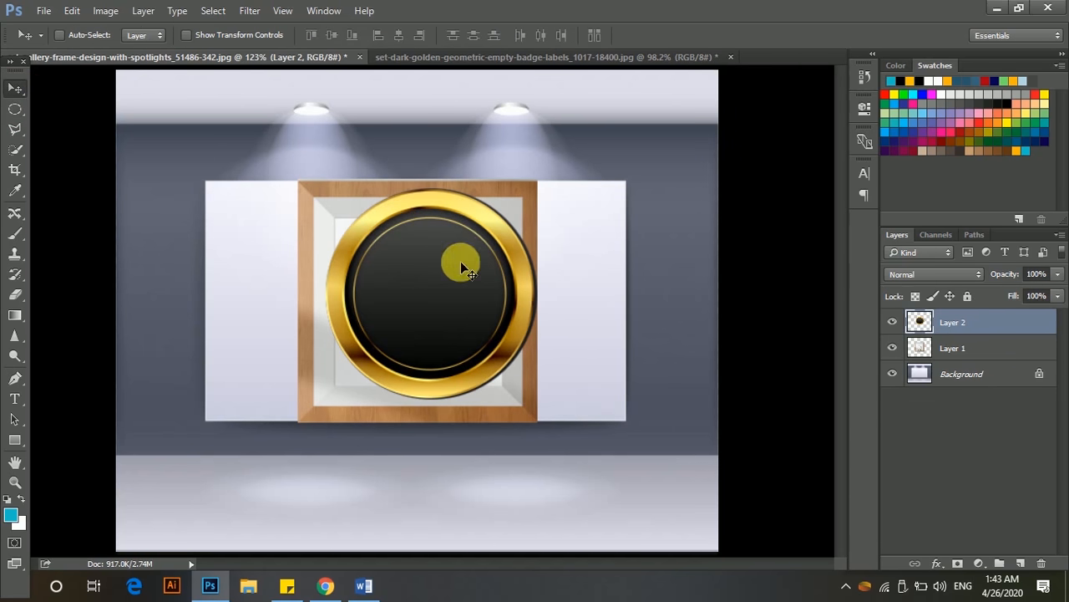
drag(475, 296, 459, 314)
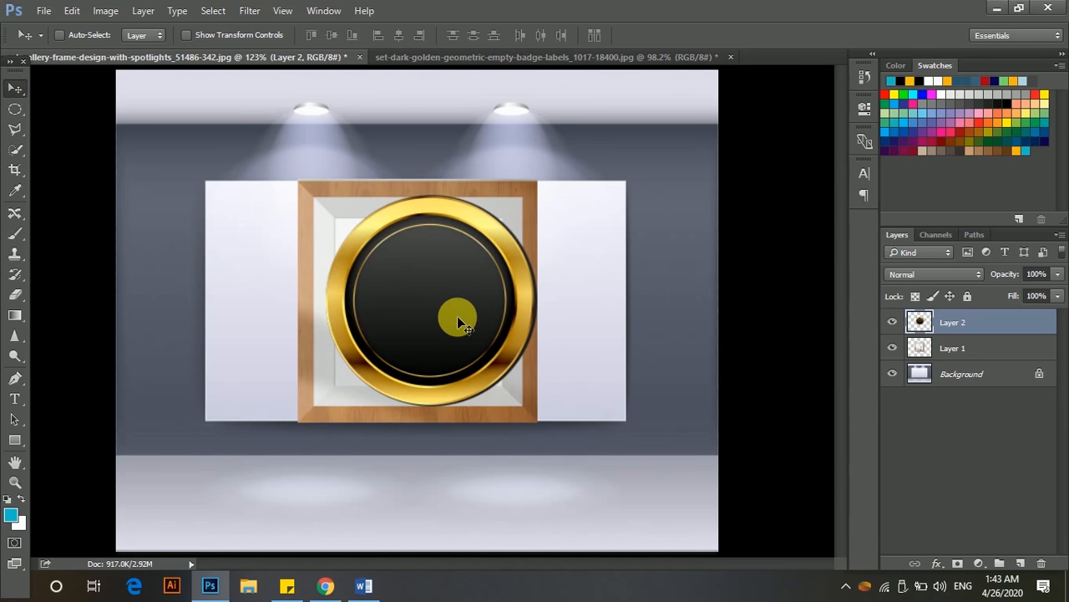
Start a Scale transform on the round gold badge, try enlarging it to about 243 by 246 px, and undo the enlargement.
key(ctrl+t)
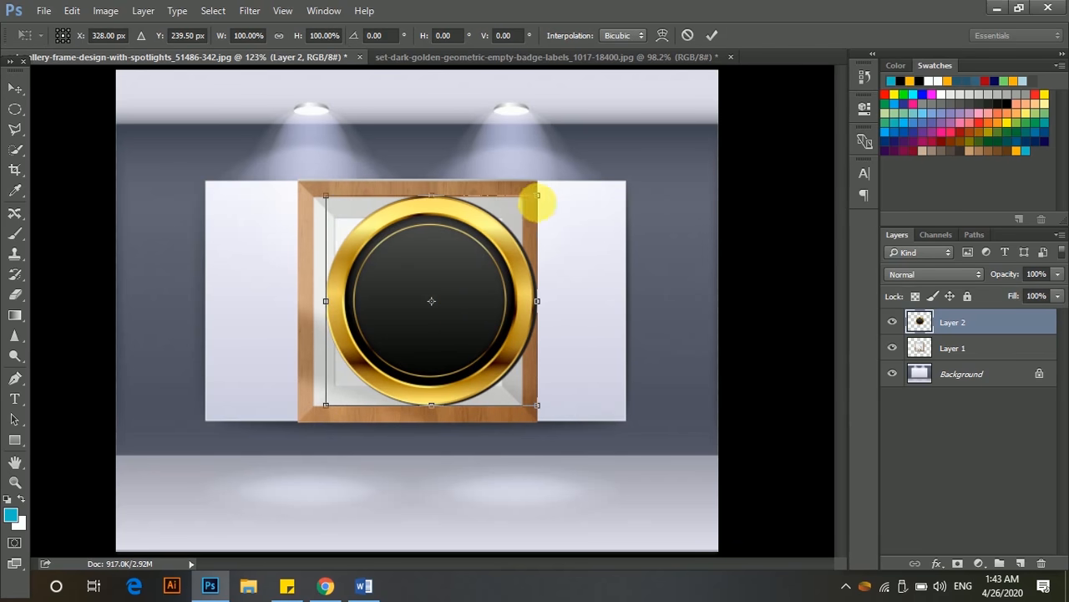
right_click(407, 268)
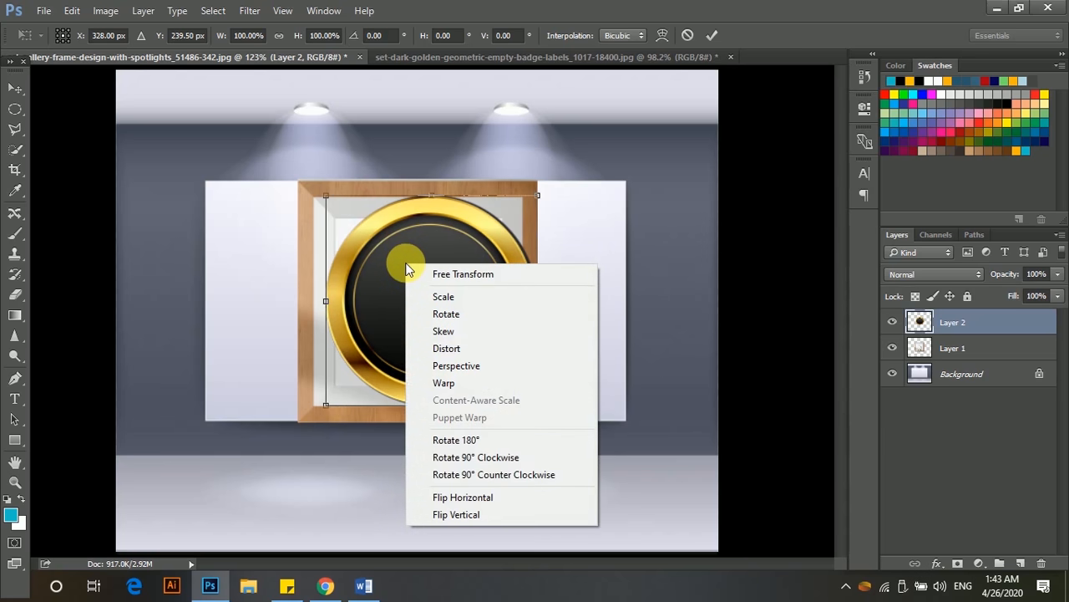
click(463, 297)
drag(539, 194, 567, 175)
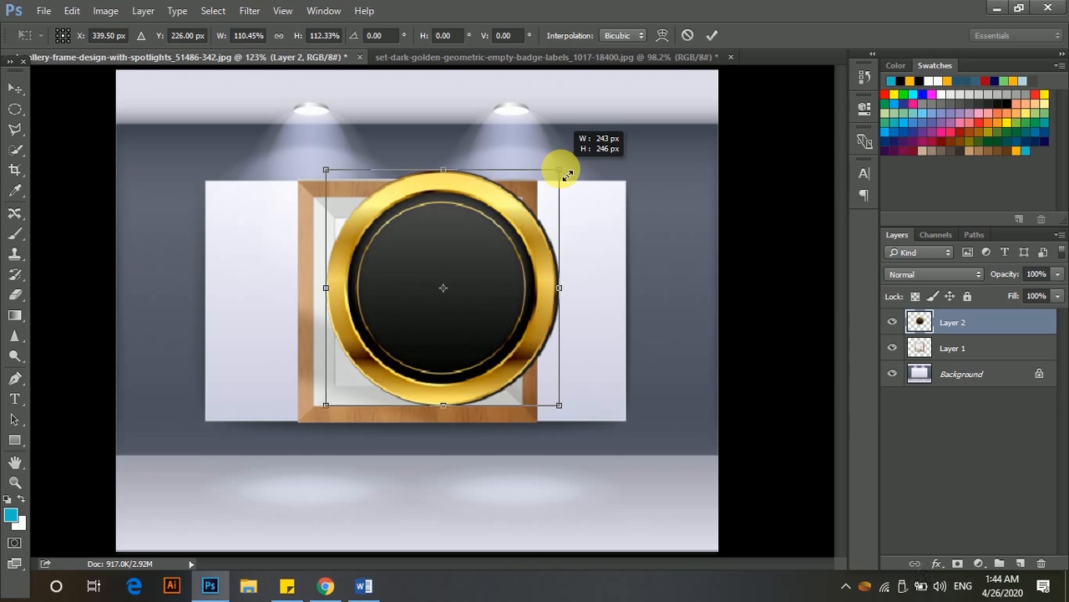
drag(567, 175, 568, 175)
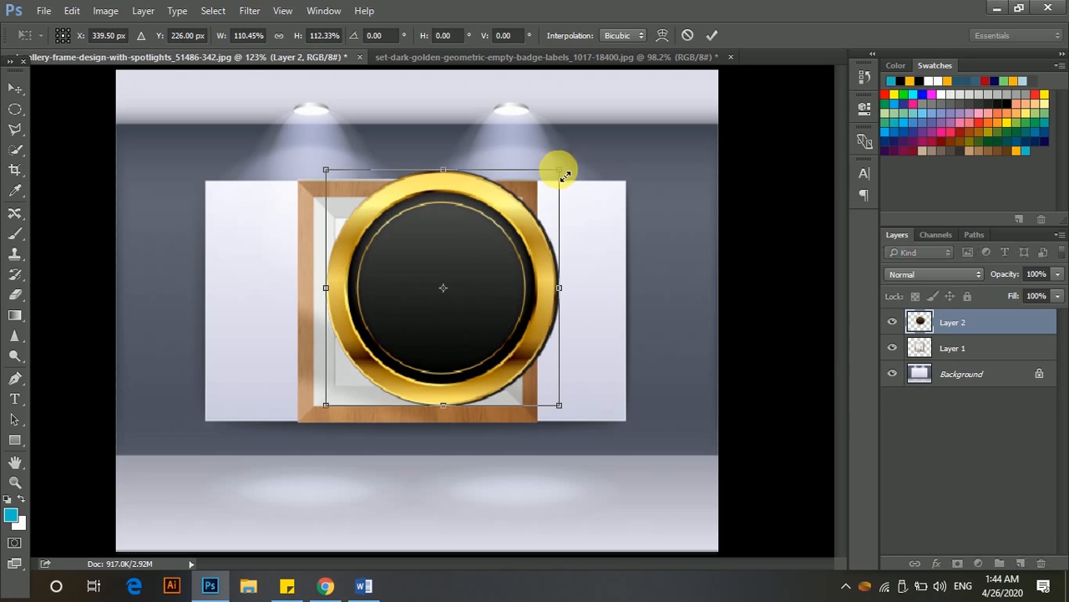
key(ctrl+z)
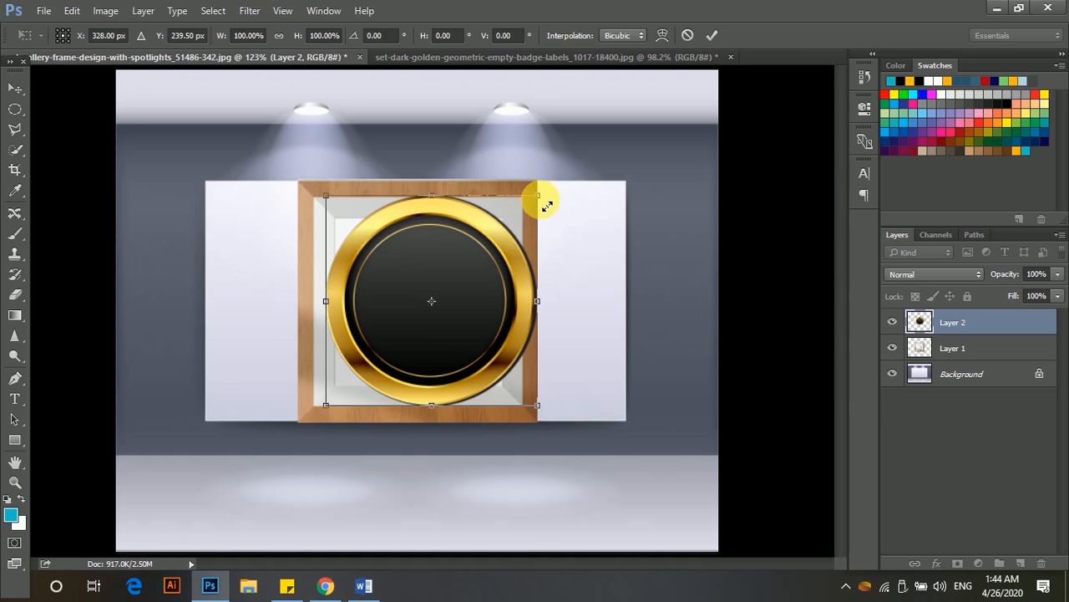
Shrink the round gold badge to about 49% and center it inside the wooden frame, applying the transform.
drag(554, 203, 442, 320)
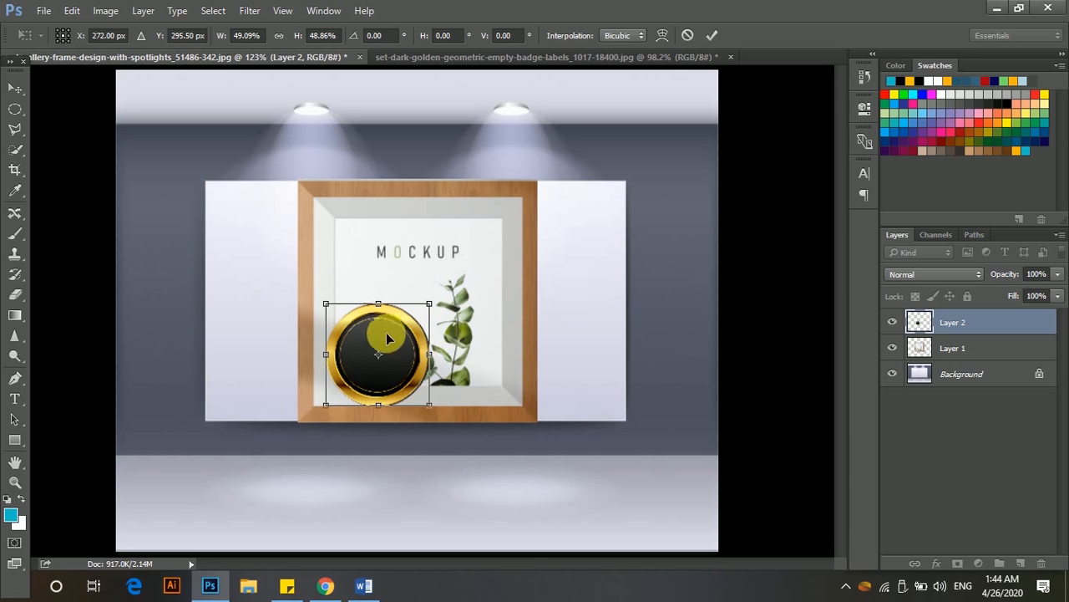
drag(386, 338, 442, 311)
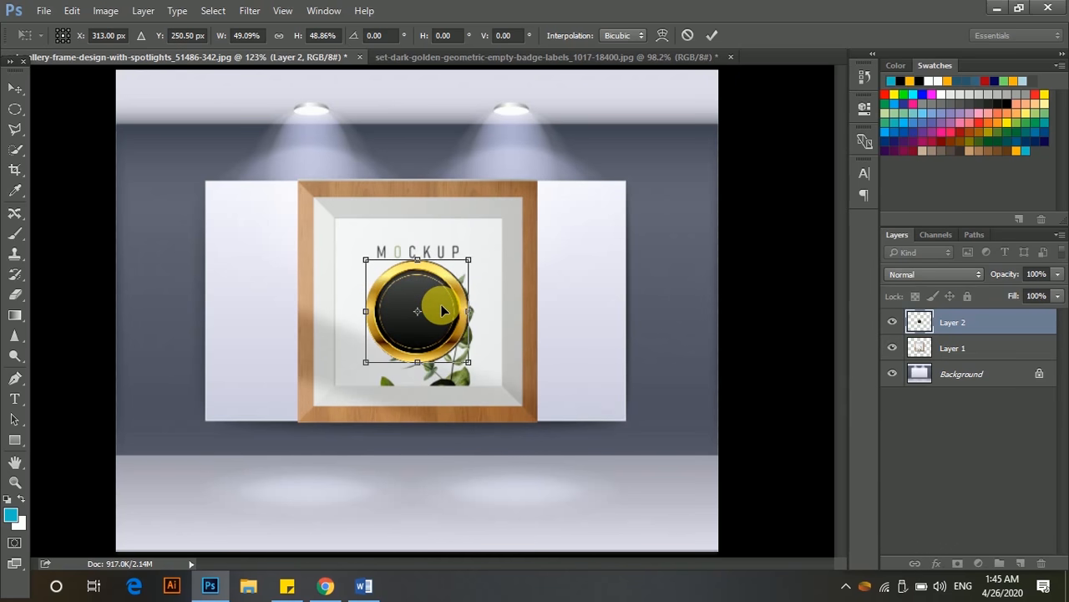
key(Return)
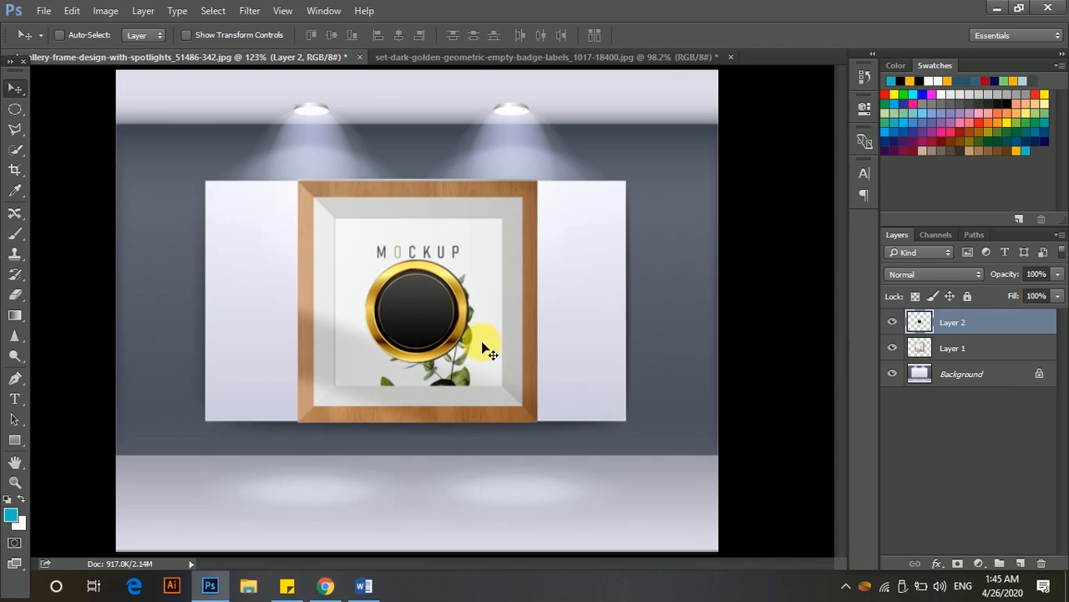
Try different positions for the round gold badge and settle it near the wooden frame's center, just overlapping the MOCKUP text.
mouse_move(415, 320)
mouse_down()
mouse_move(201, 339)
mouse_move(280, 175)
mouse_move(373, 328)
mouse_move(437, 306)
mouse_move(409, 303)
mouse_up()
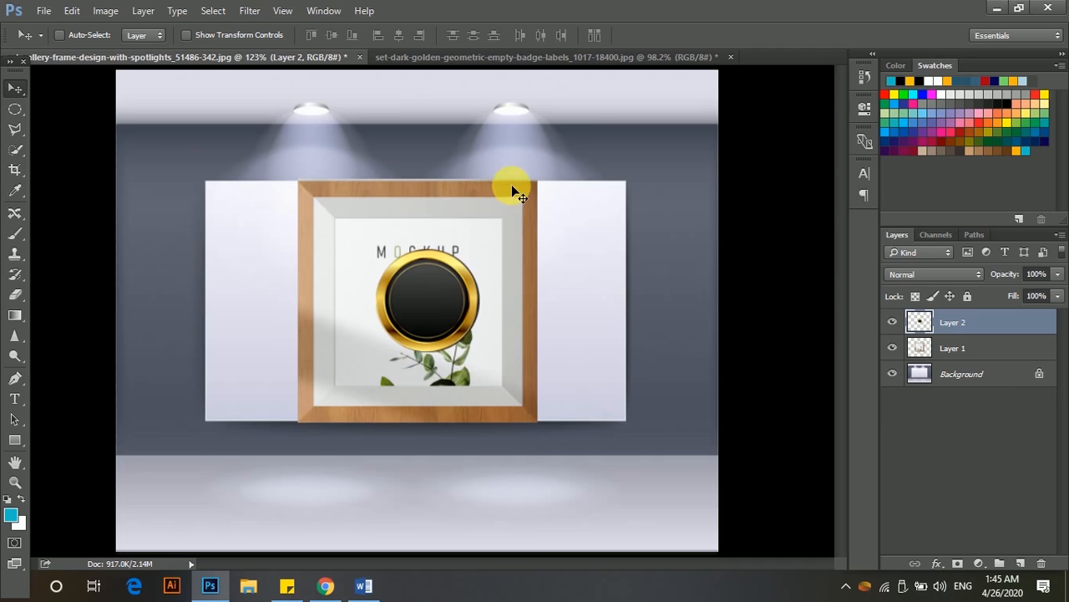
drag(531, 172, 487, 311)
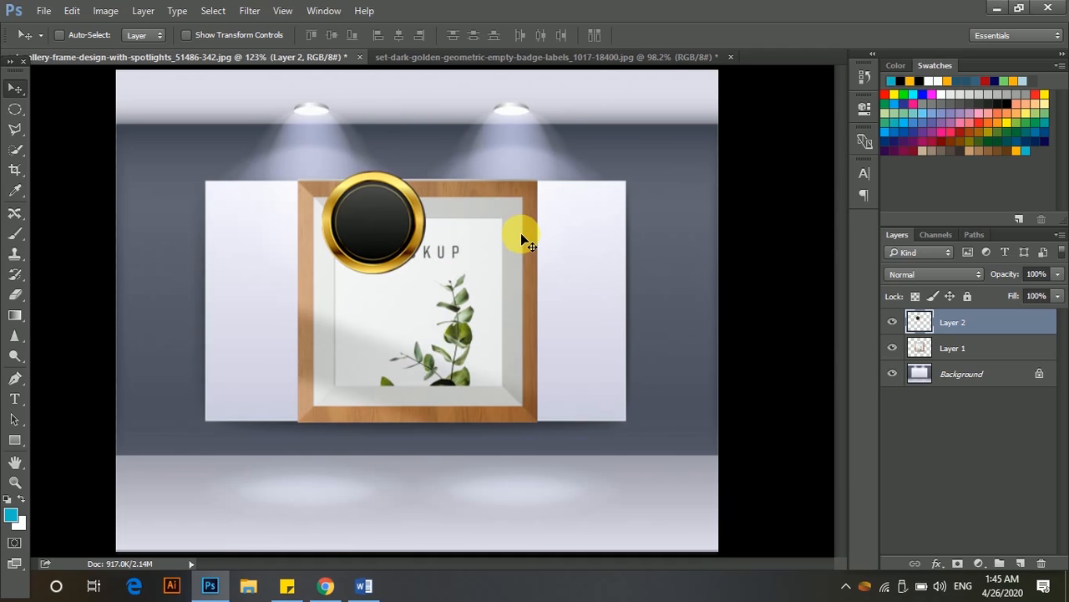
drag(563, 215, 615, 296)
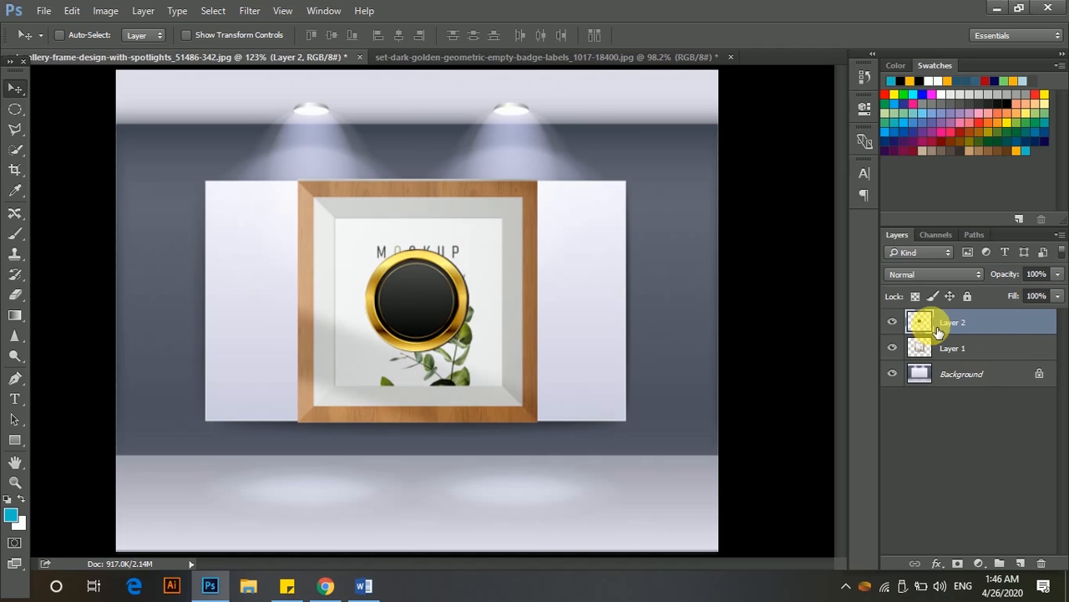
Hide and show Layer 2 and Layer 1 in turn to check their contents, leaving both visible and Layer 1 selected.
click(892, 323)
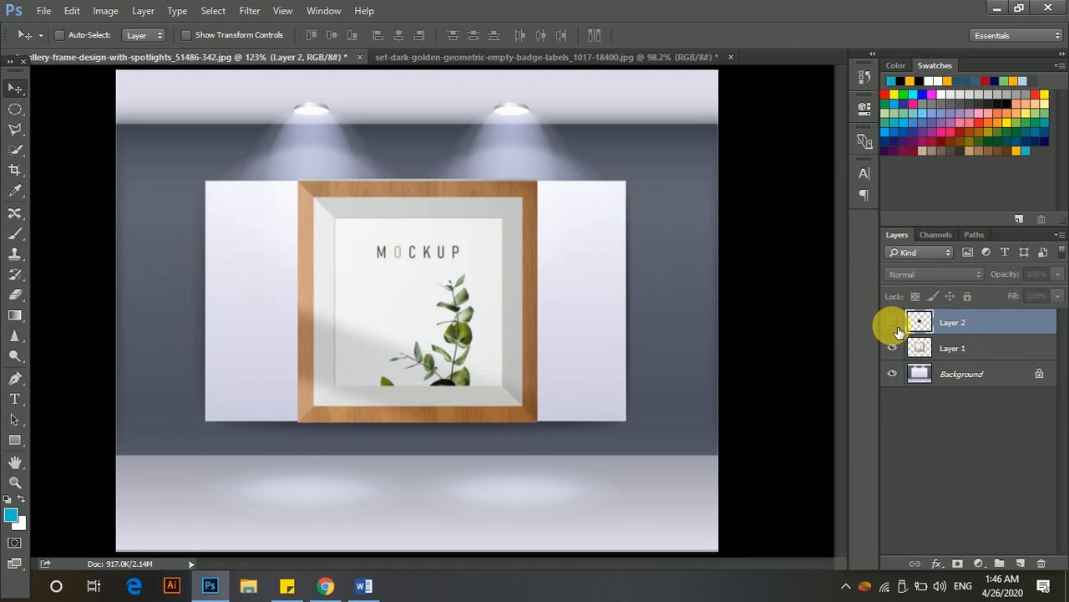
click(894, 324)
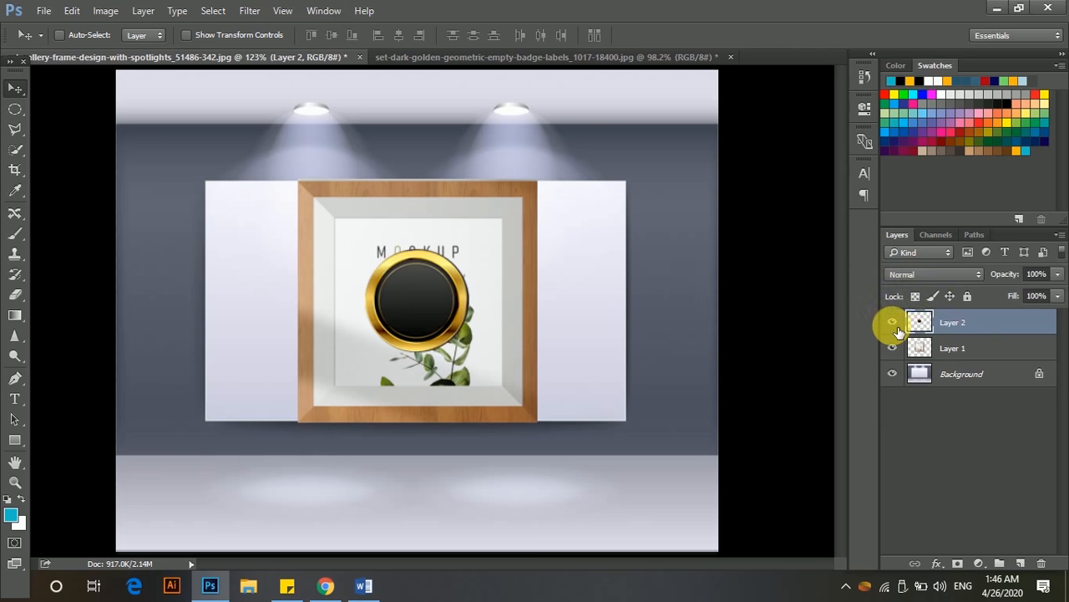
click(961, 352)
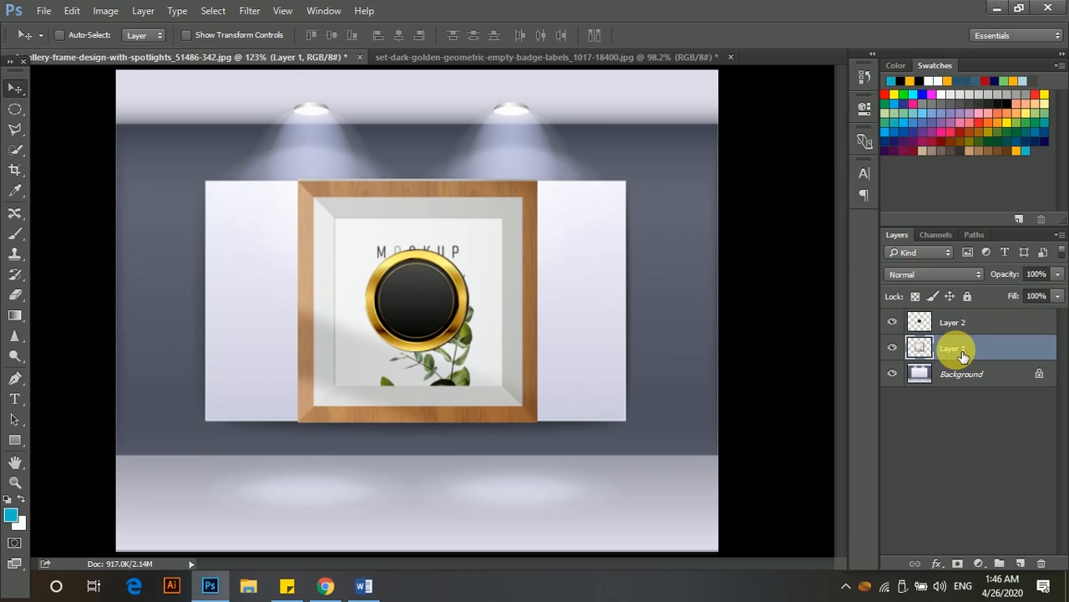
click(892, 349)
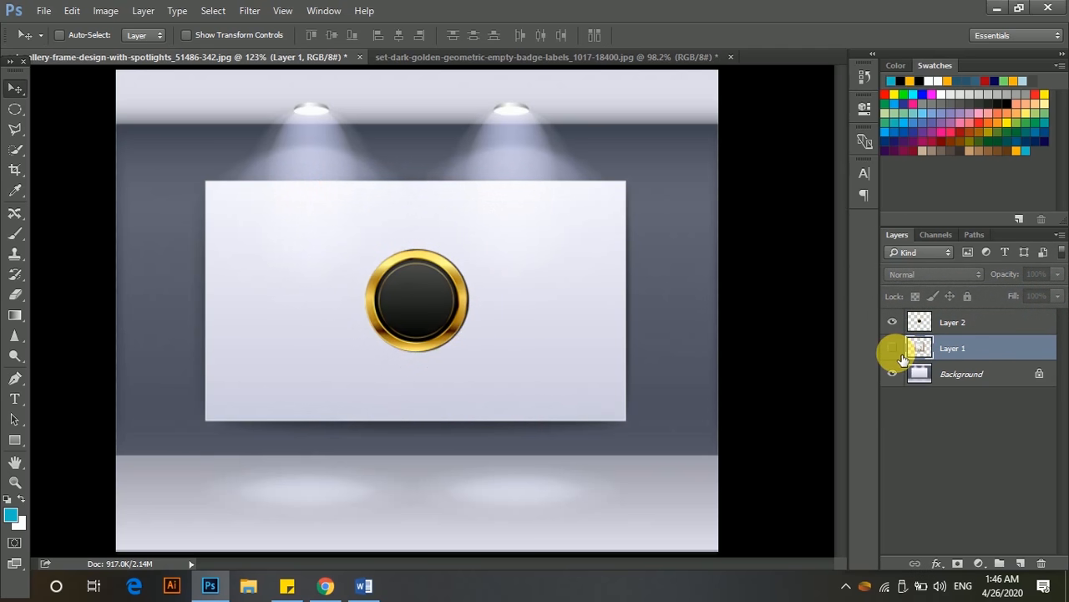
click(893, 349)
click(892, 348)
click(892, 348)
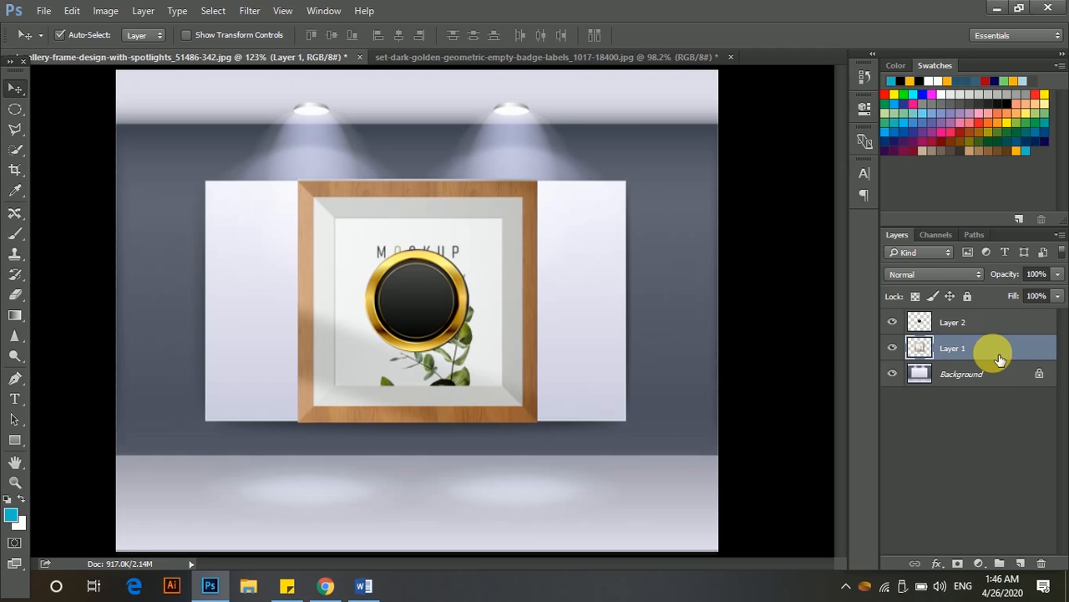
Scale the wooden frame on Layer 1 to about 43% and place it to the left of the round gold badge.
key(ctrl+t)
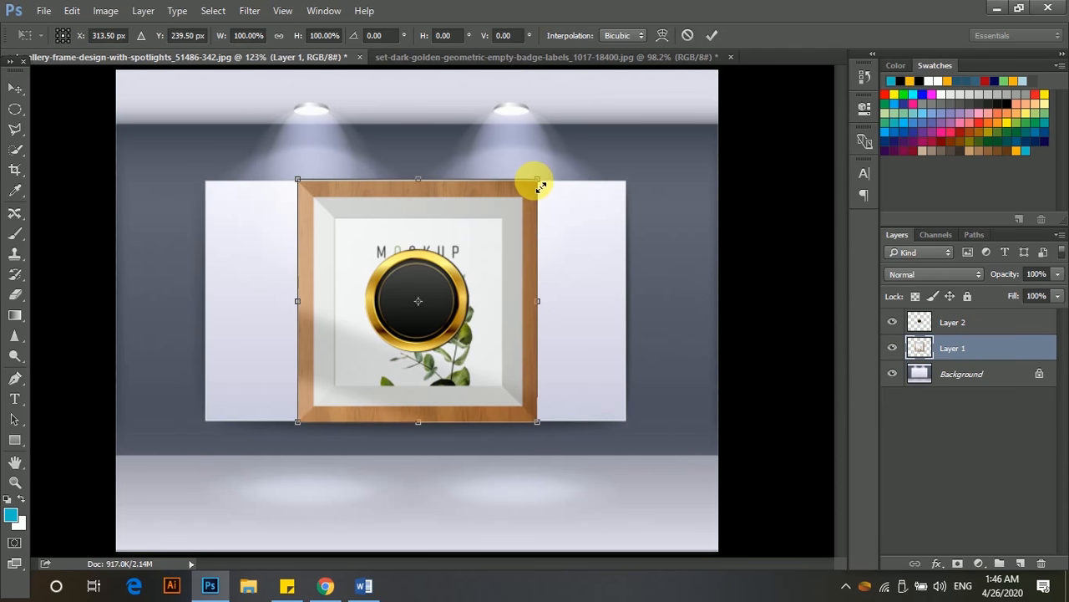
drag(535, 184, 411, 329)
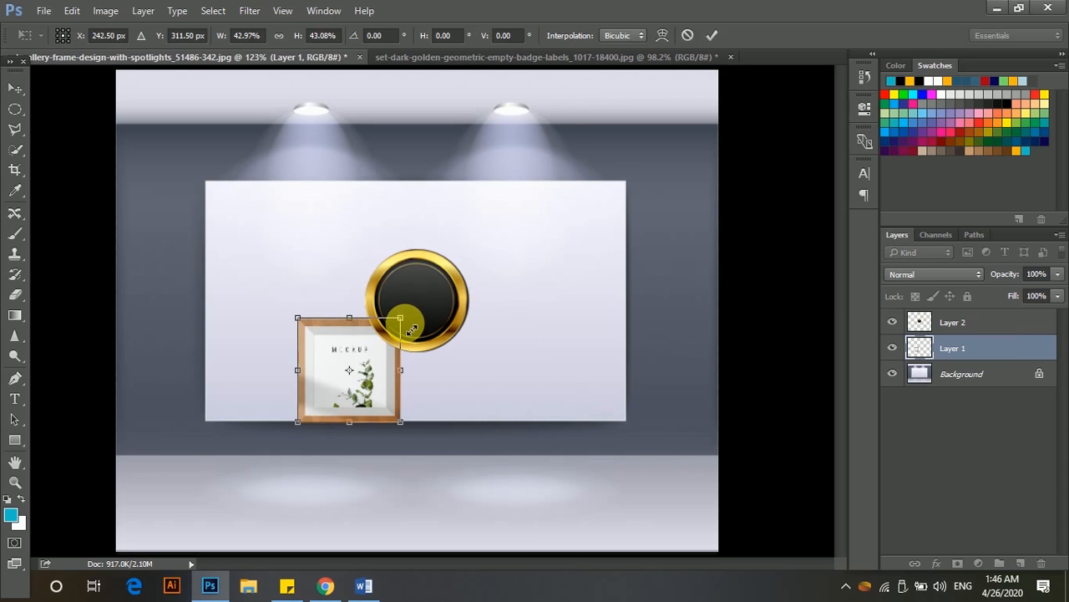
key(Return)
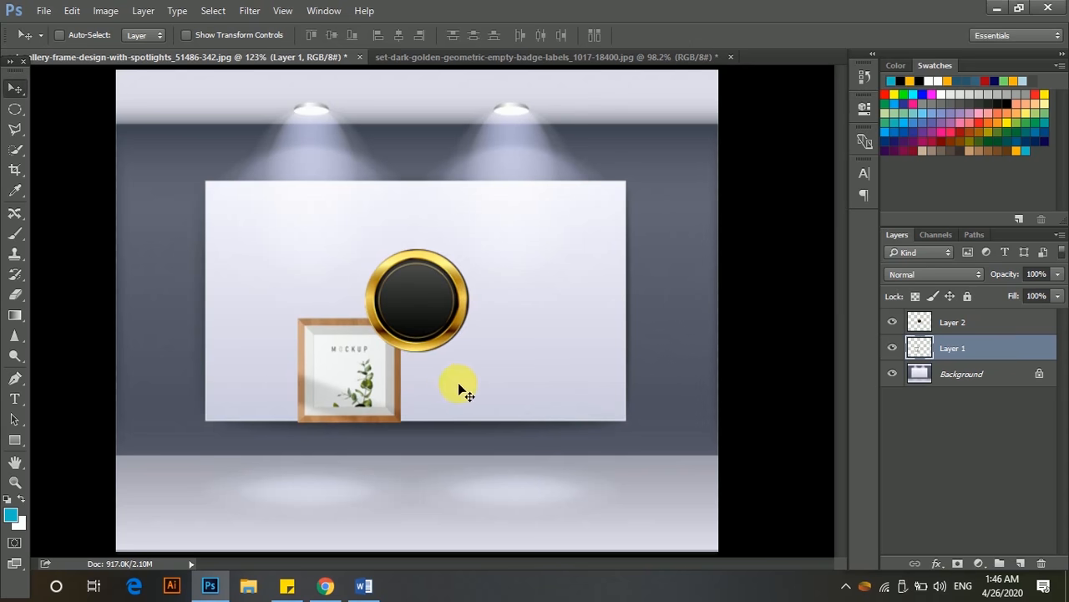
drag(401, 410, 336, 340)
Replace the round gold badge by deleting Layer 2 and placing a duplicate of the wooden frame's layer at the white panel's center.
click(940, 322)
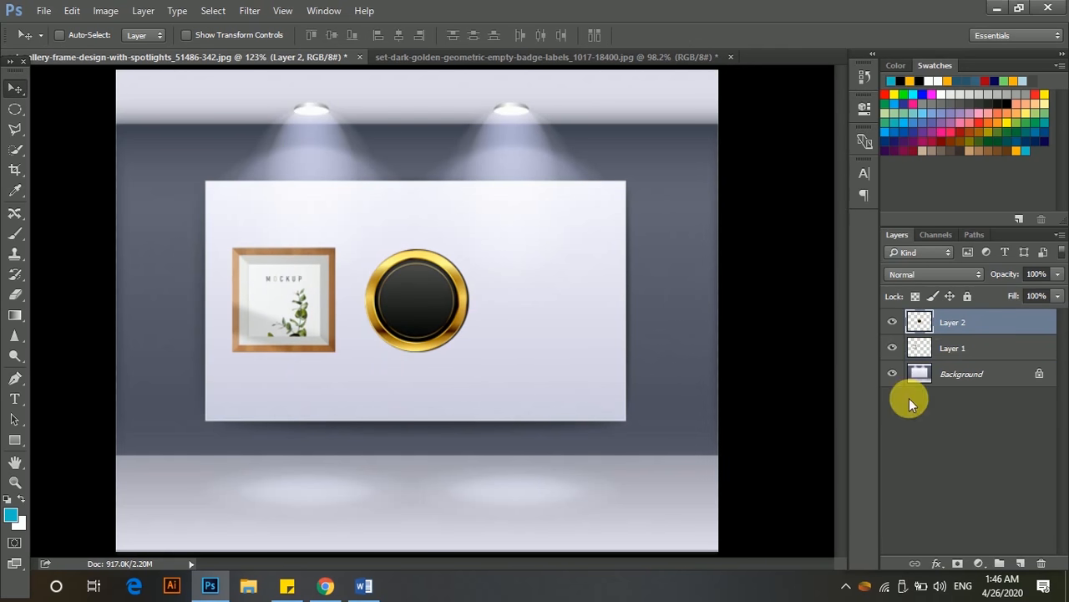
key(Delete)
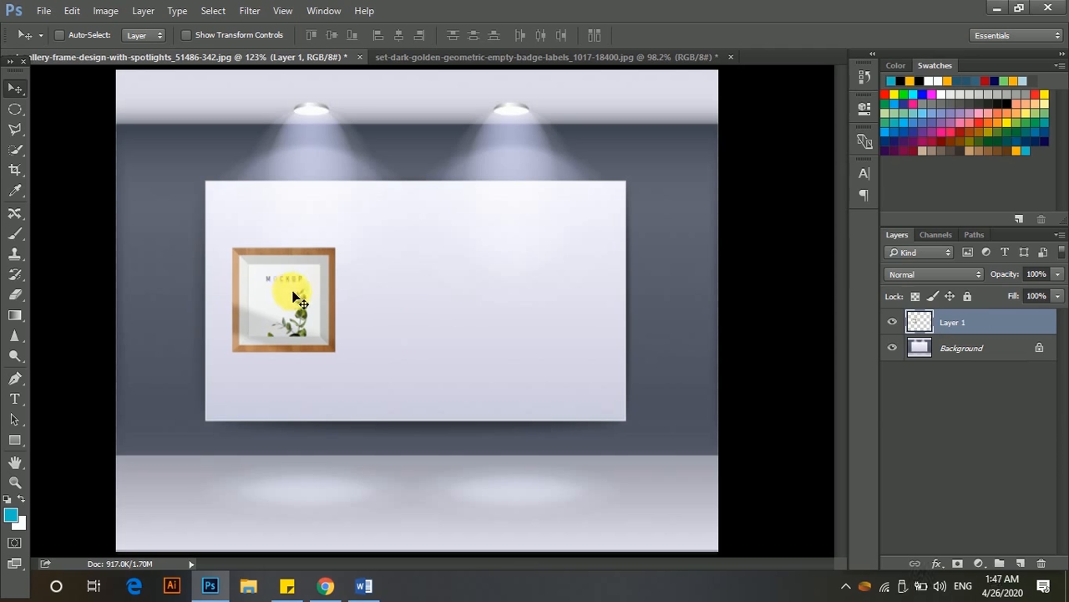
key(ctrl)
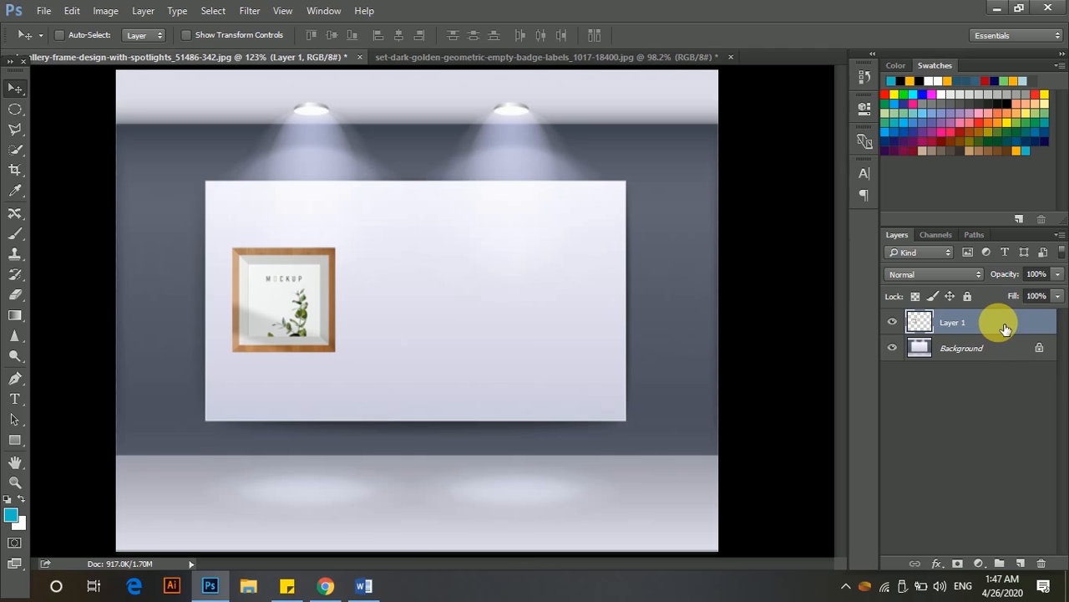
key(ctrl+j)
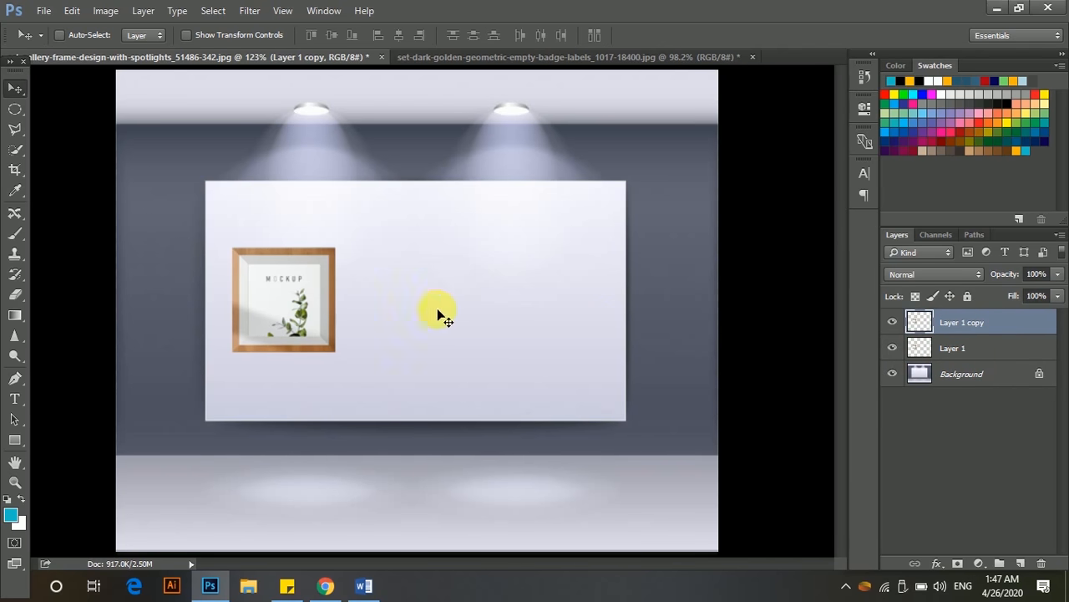
drag(331, 317, 445, 323)
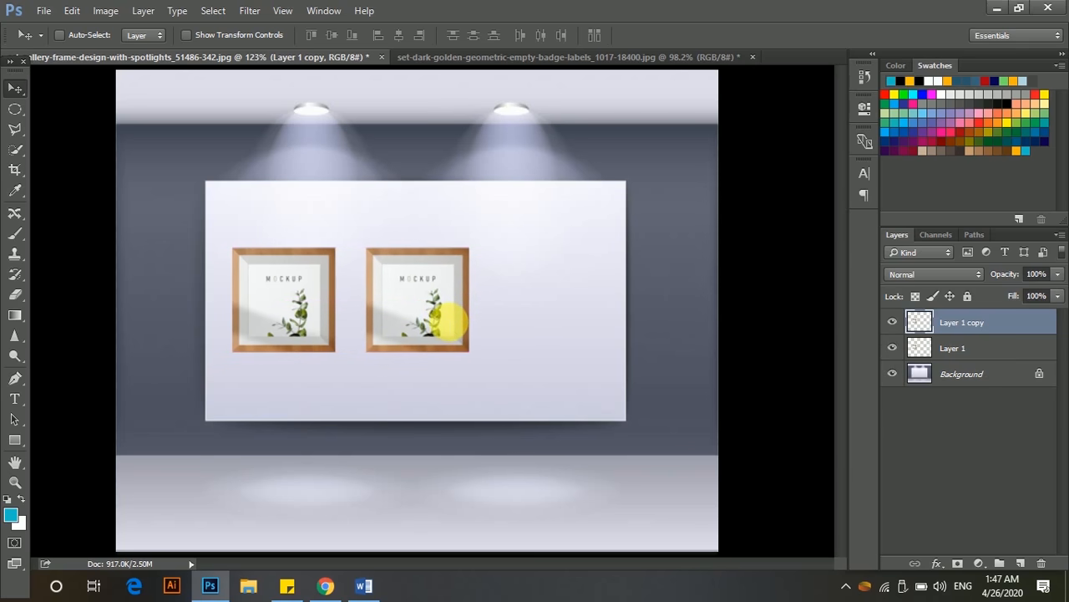
Duplicate the middle wooden frame to its right and shift the left frame so all three frames are evenly spaced 17 px apart.
alt+drag(715, 365, 711, 363)
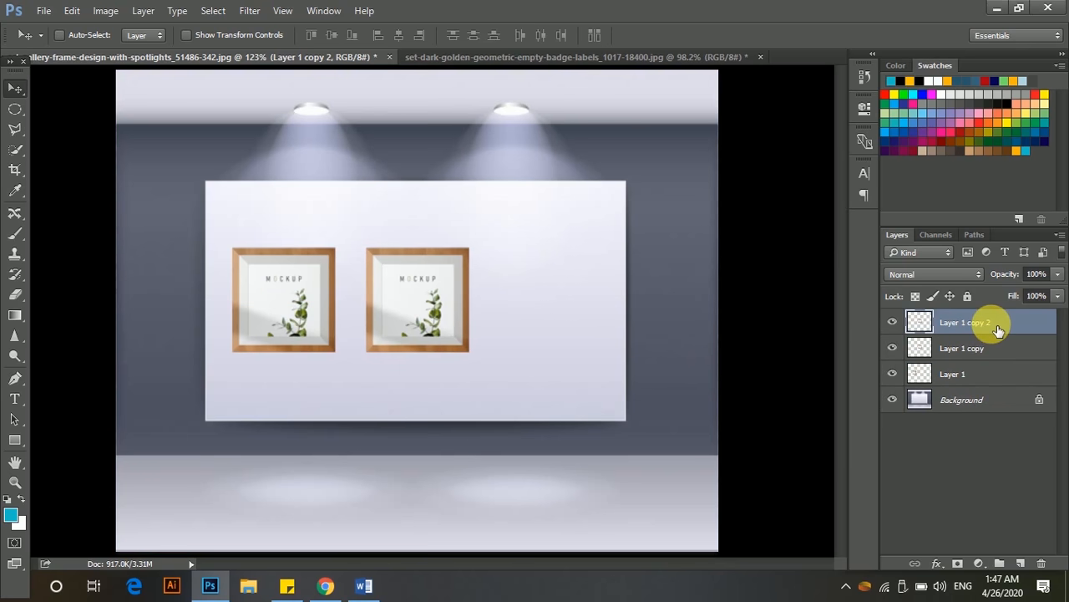
drag(448, 324, 566, 328)
click(933, 381)
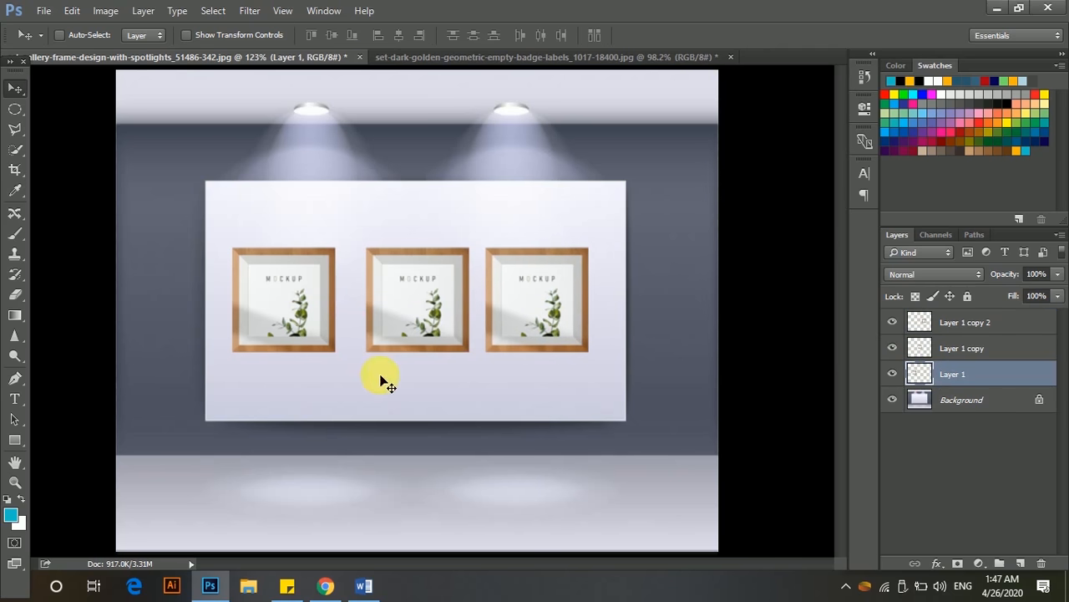
drag(319, 336, 332, 340)
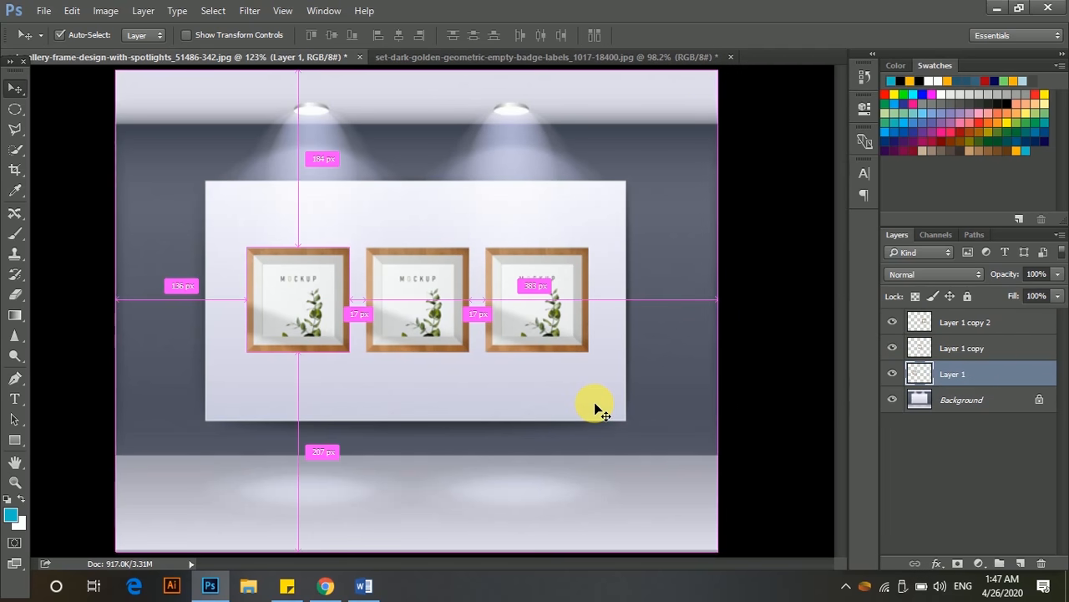
Rotate the left wooden frame clockwise with Free Transform.
key(ctrl+t)
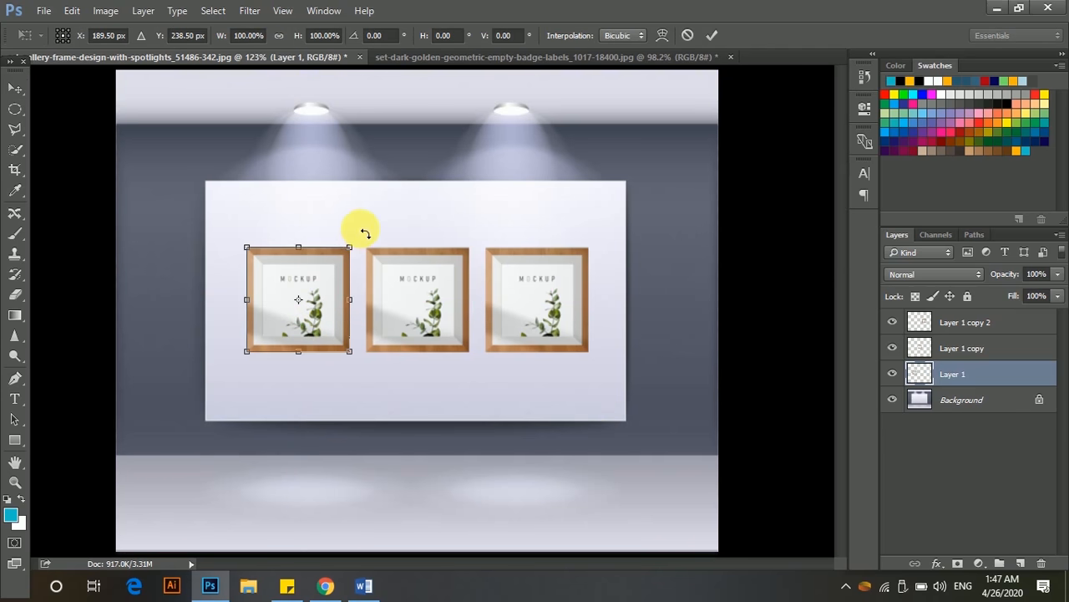
drag(366, 232, 383, 346)
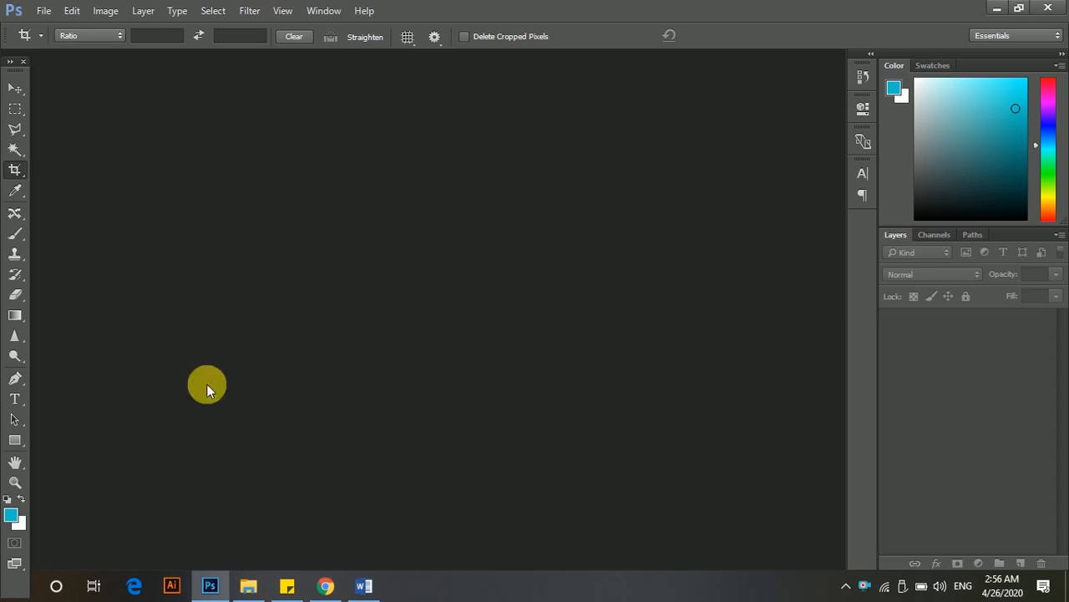
Open the image blank-billboard-new-advertisement_113629-103 and activate the Move tool.
click(46, 12)
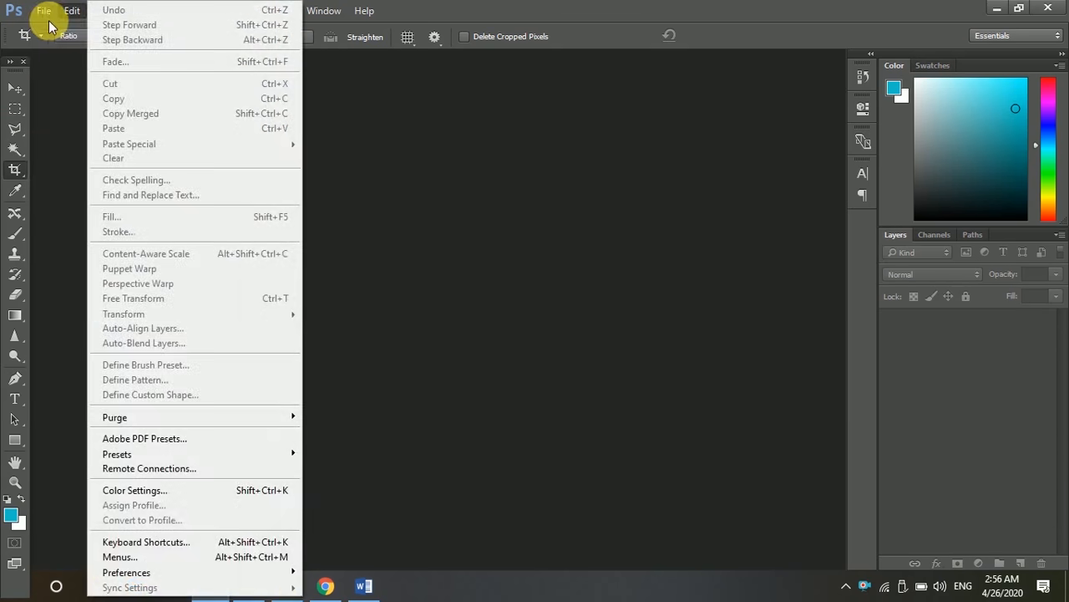
click(68, 44)
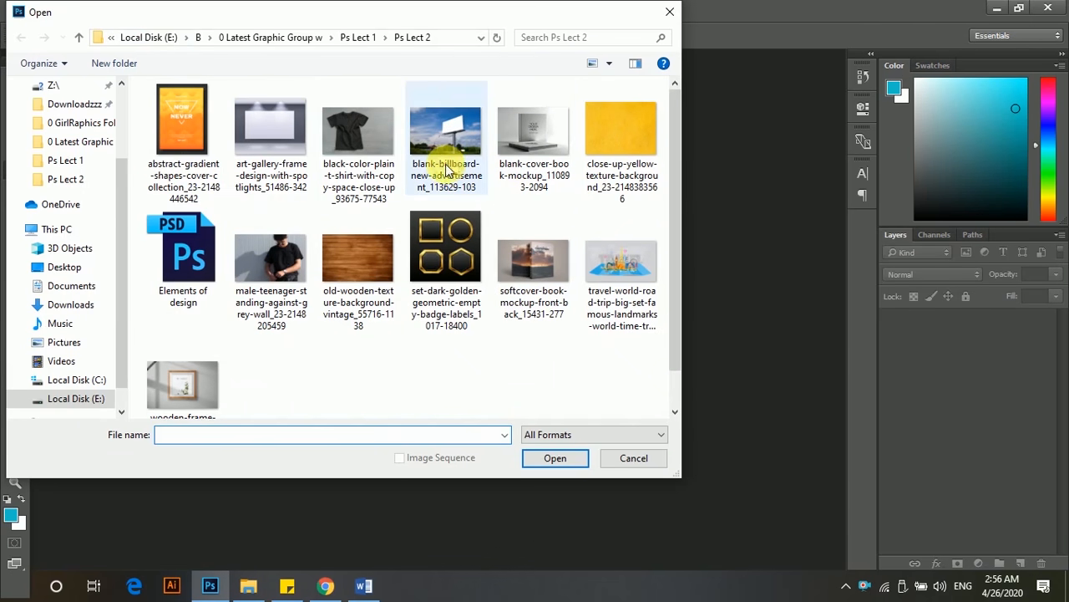
click(443, 124)
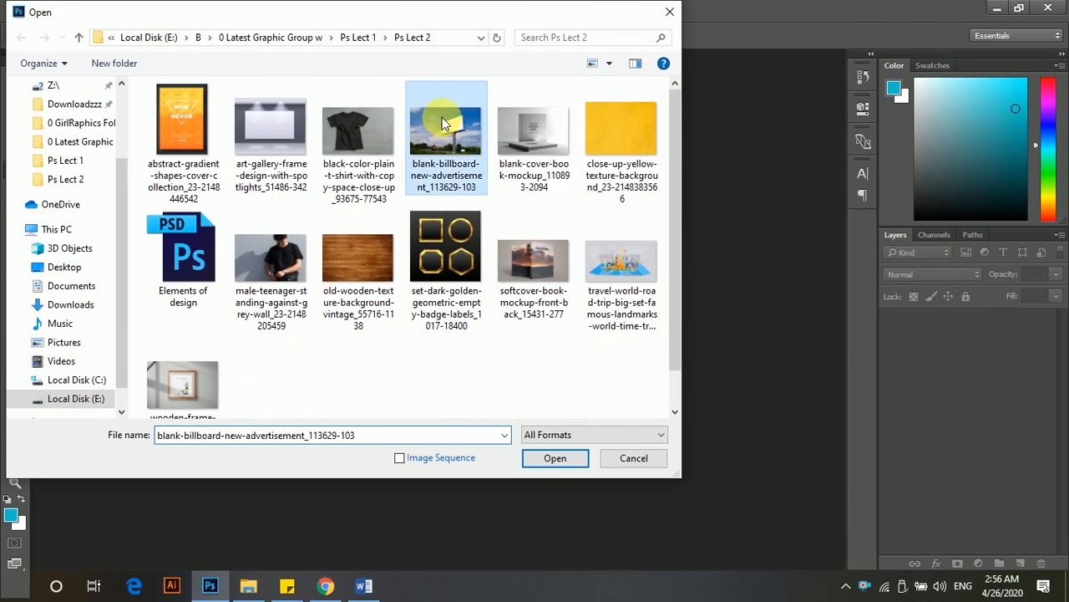
click(555, 458)
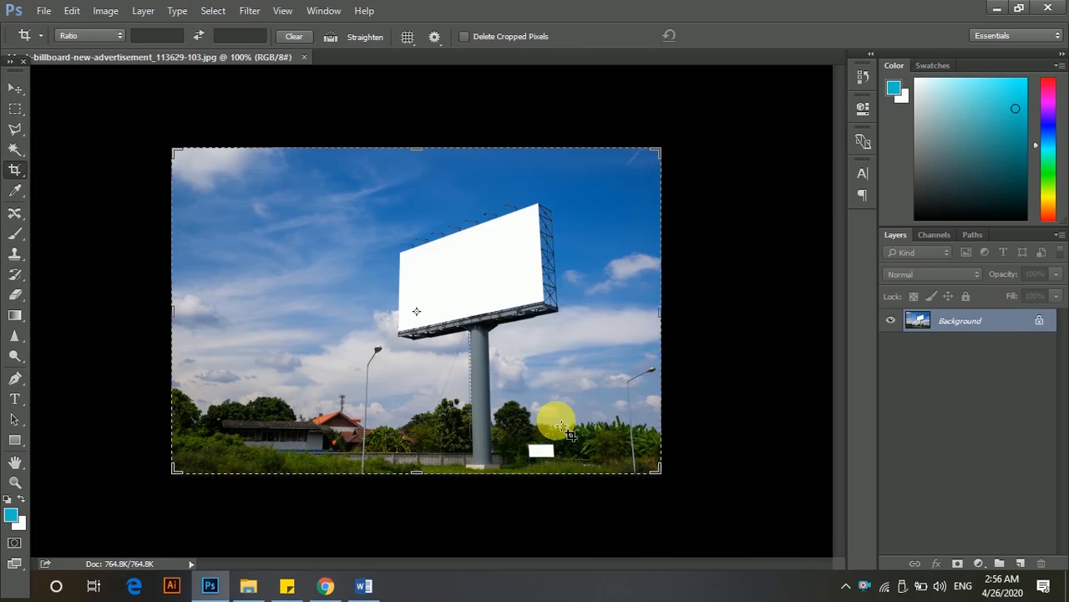
click(15, 88)
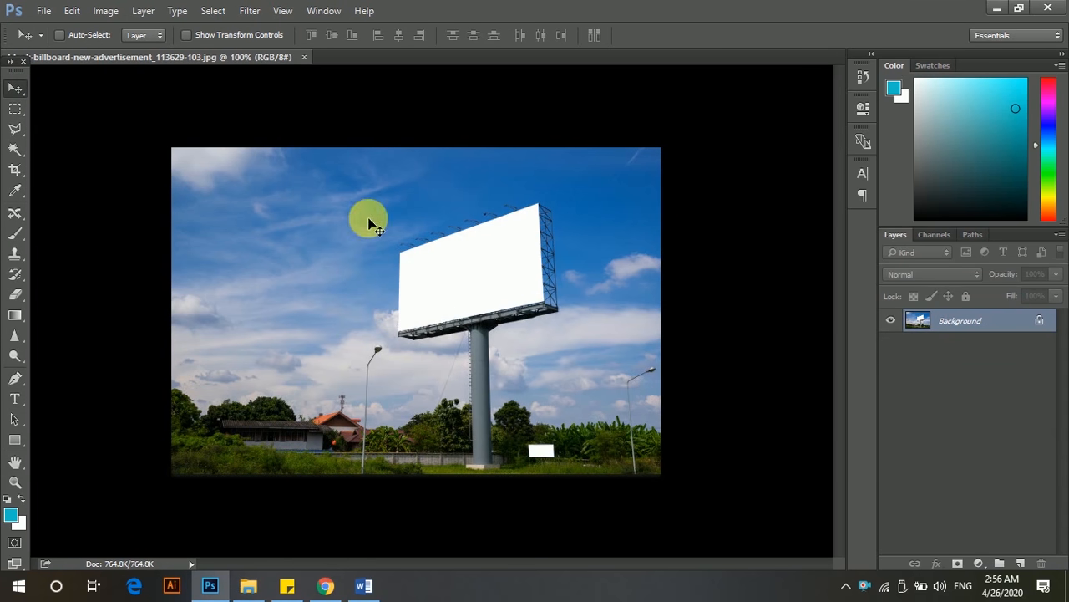
Check the Ps Lect 2 folder for a suitable design and open the travel-world-road-trip illustration.
click(250, 586)
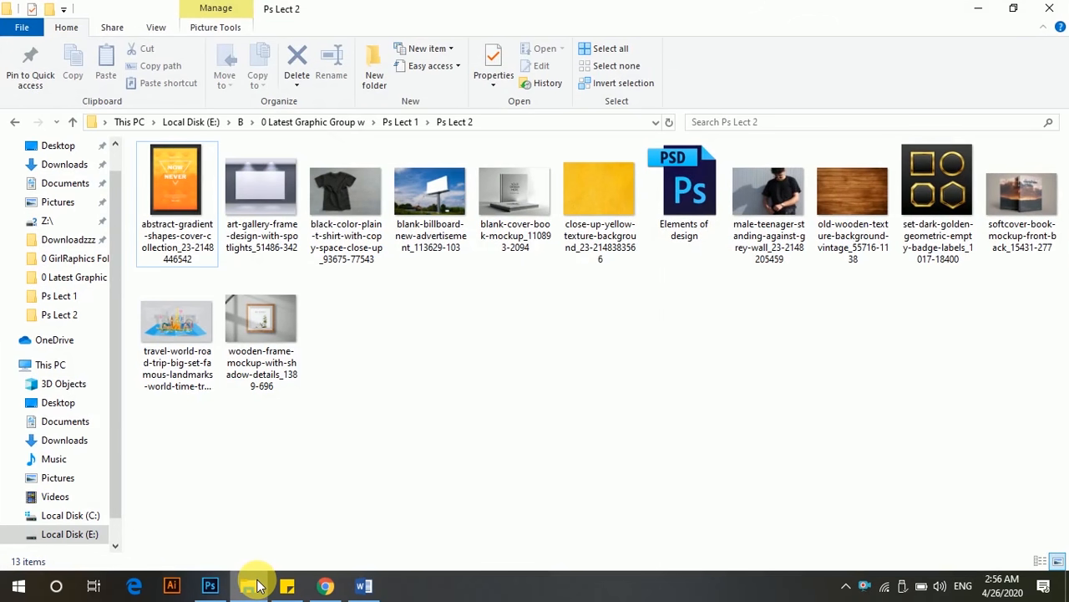
click(250, 586)
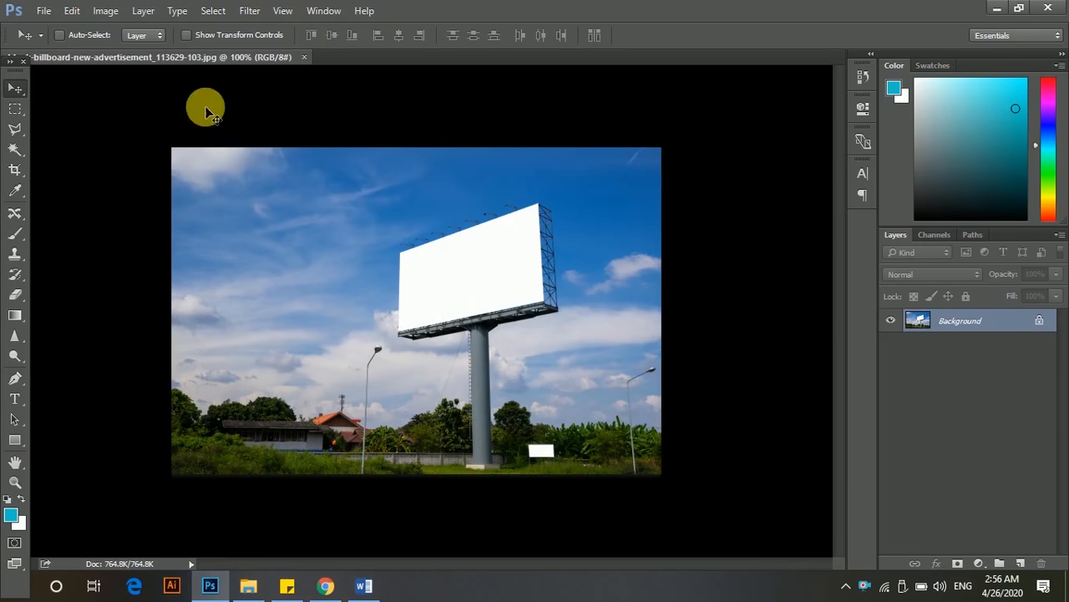
click(43, 10)
click(64, 41)
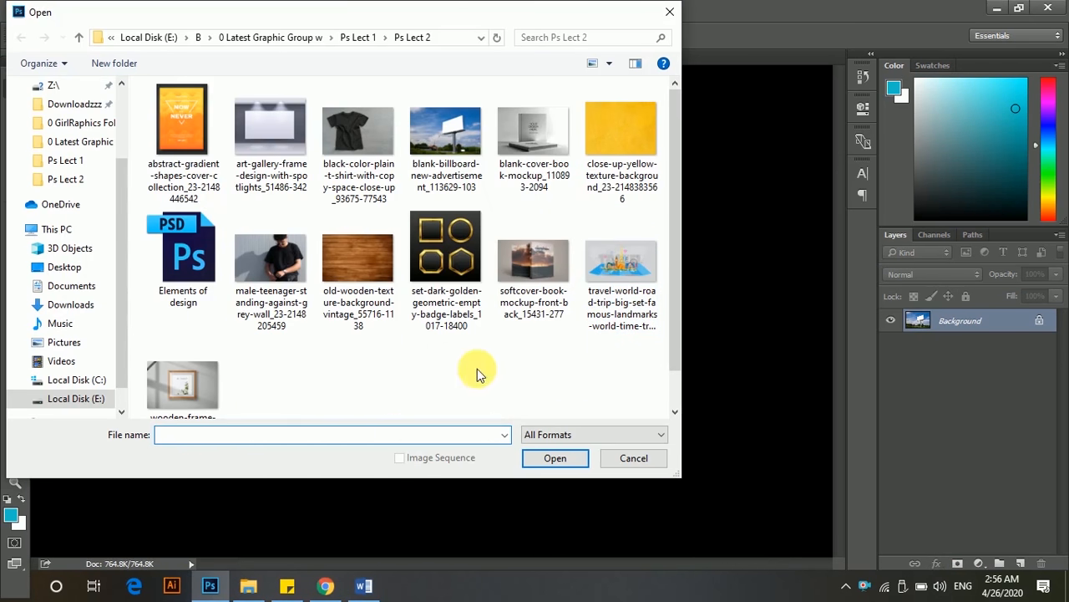
click(622, 259)
click(556, 458)
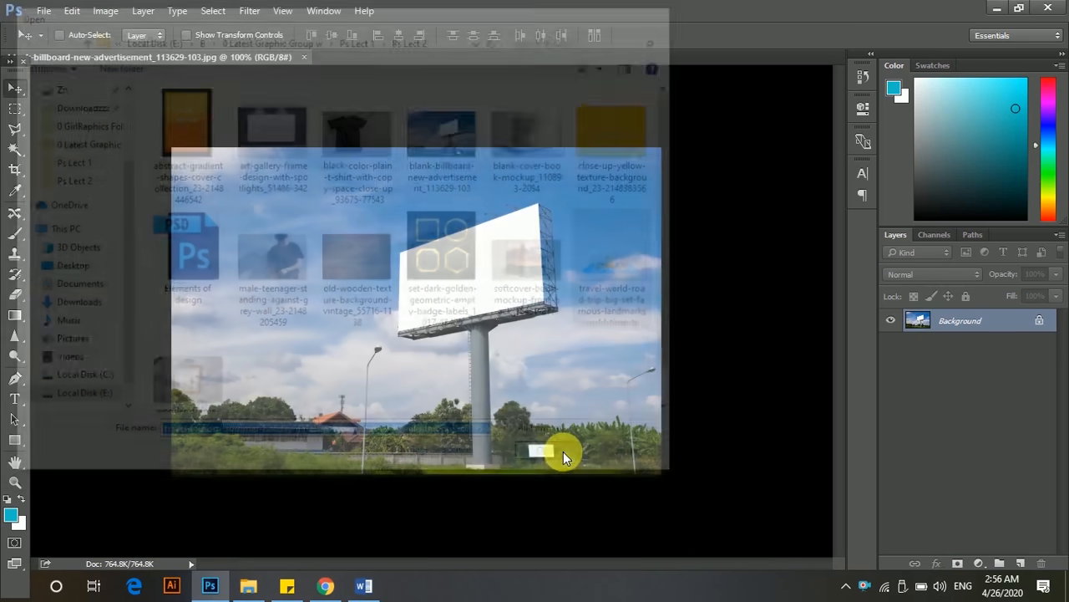
Unlock the travel illustration's background layer, select the whole picture and move it into the billboard image.
click(1040, 320)
click(15, 108)
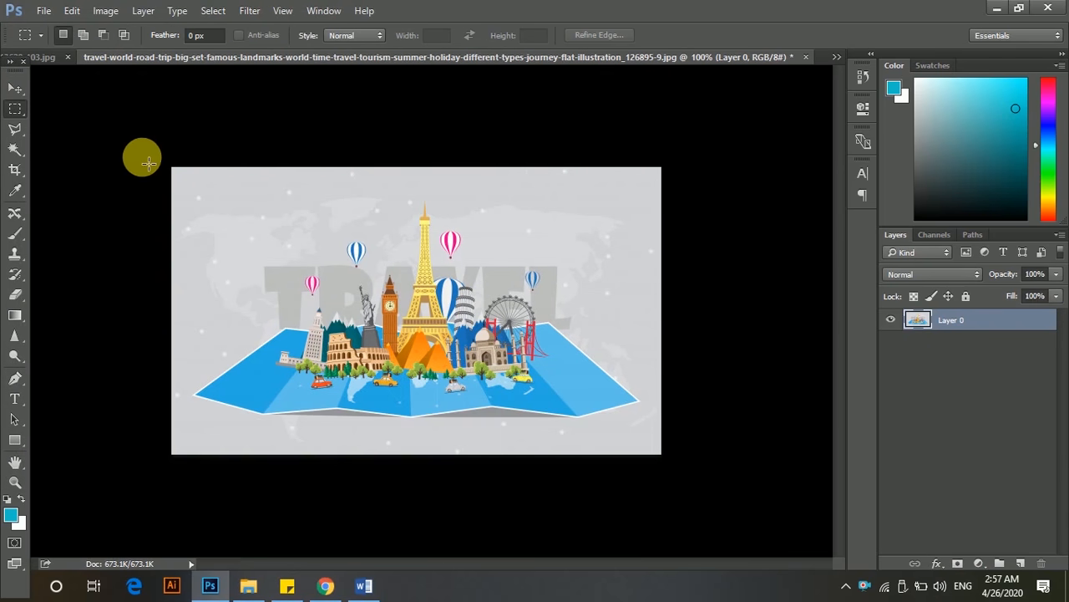
drag(176, 170, 660, 456)
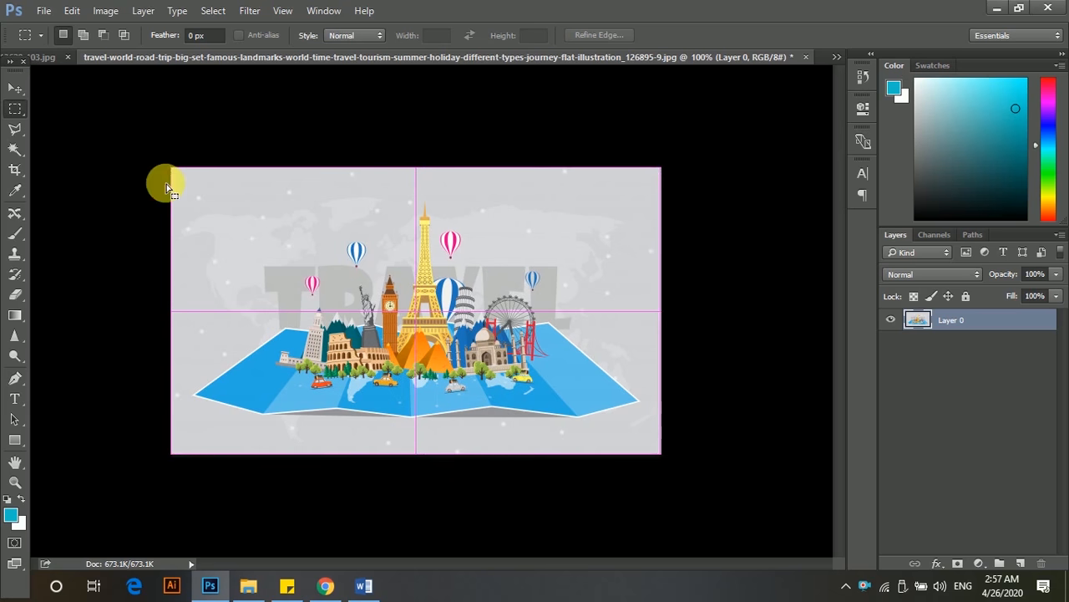
click(15, 88)
drag(303, 208, 544, 245)
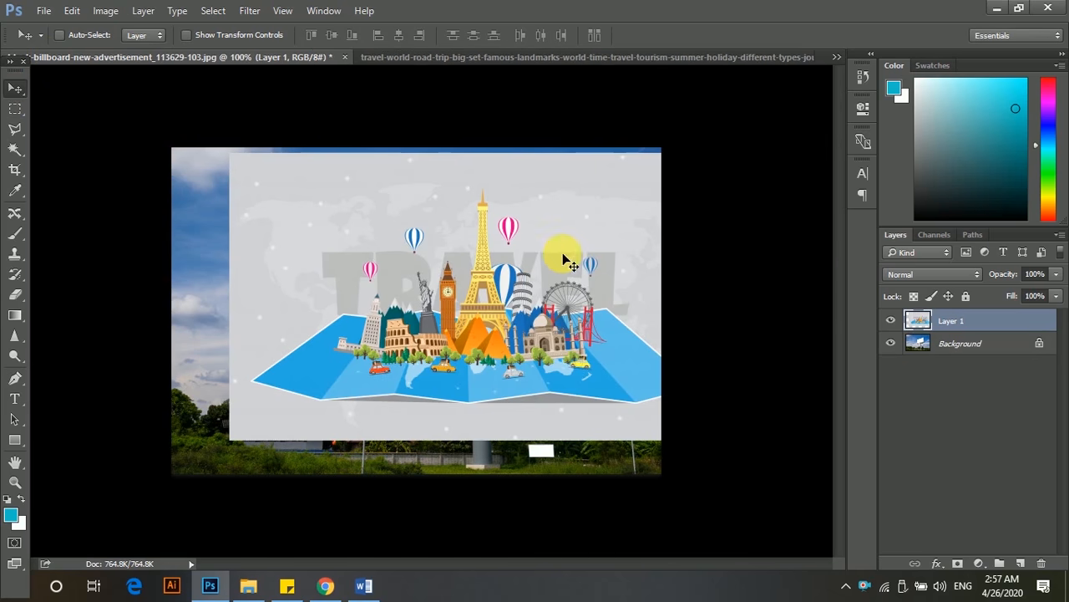
Scale the travel illustration on Layer 1 to about 29% with Free Transform and place it over the blank billboard panel.
key(ctrl)
key(ctrl+t)
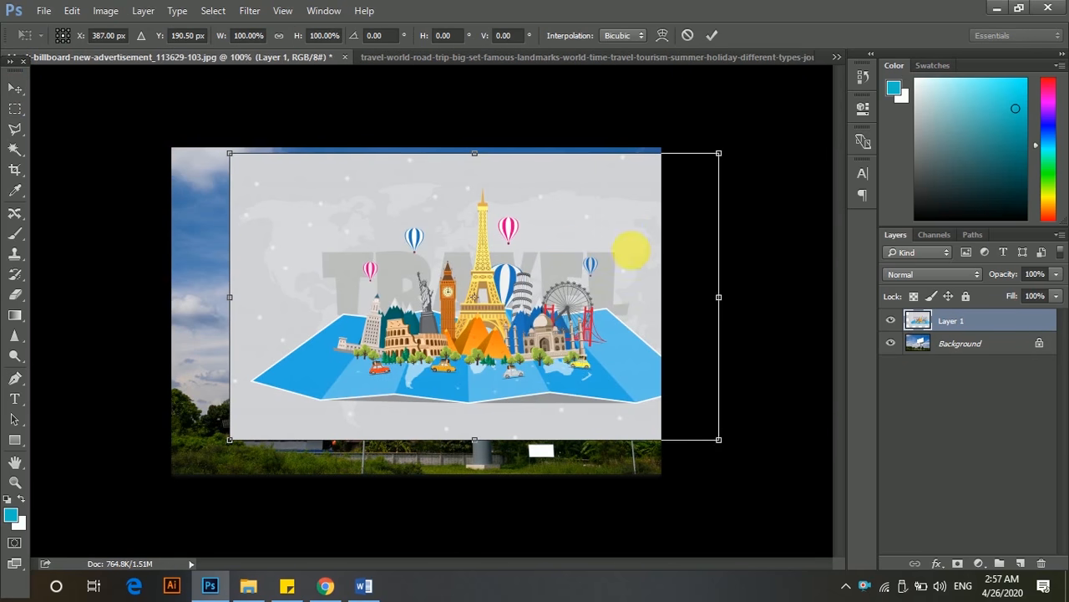
drag(725, 448, 391, 253)
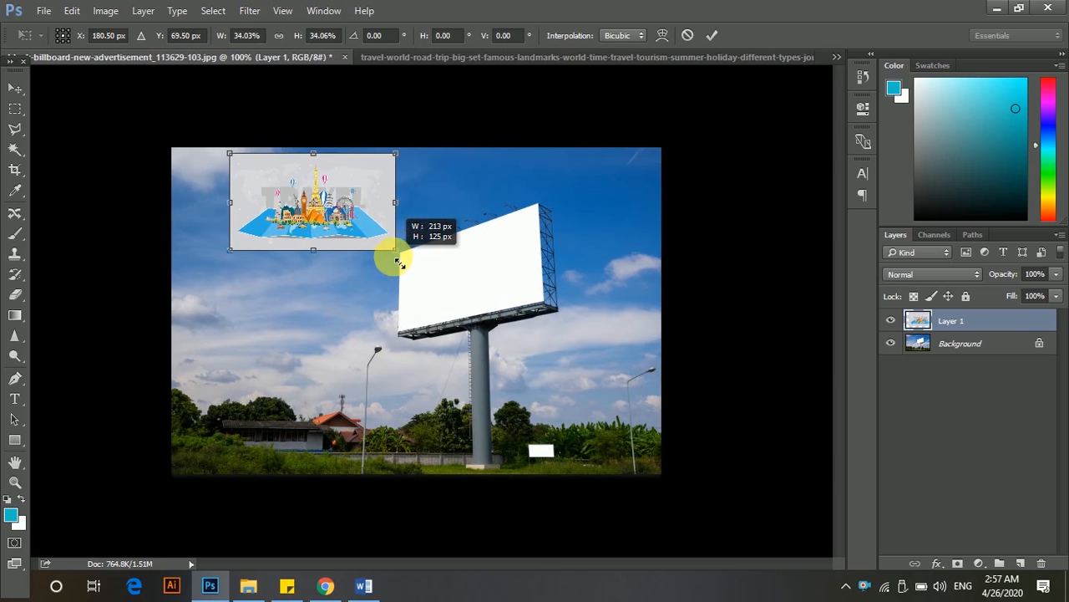
drag(354, 218, 511, 287)
drag(573, 330, 541, 307)
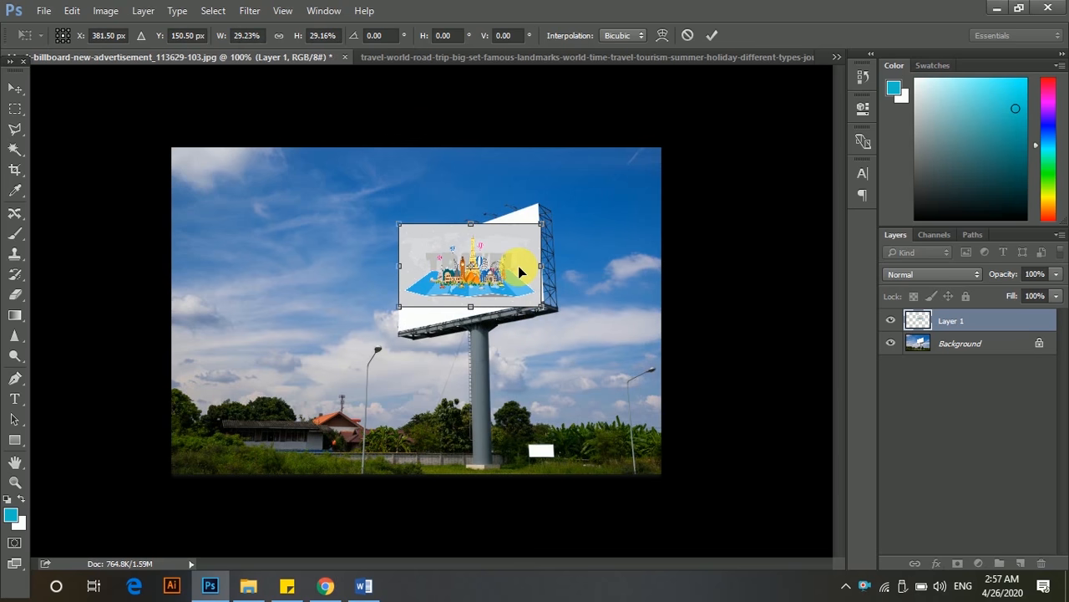
drag(499, 264, 494, 258)
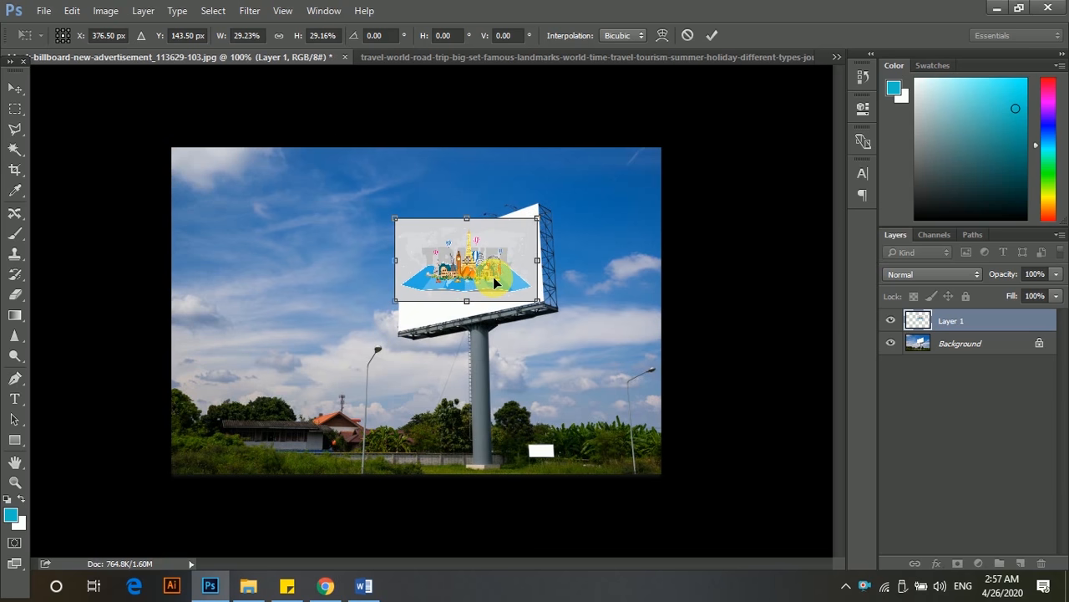
Distort the travel illustration so its four corners match the corners of the slanted billboard panel, and apply the transformation.
right_click(493, 280)
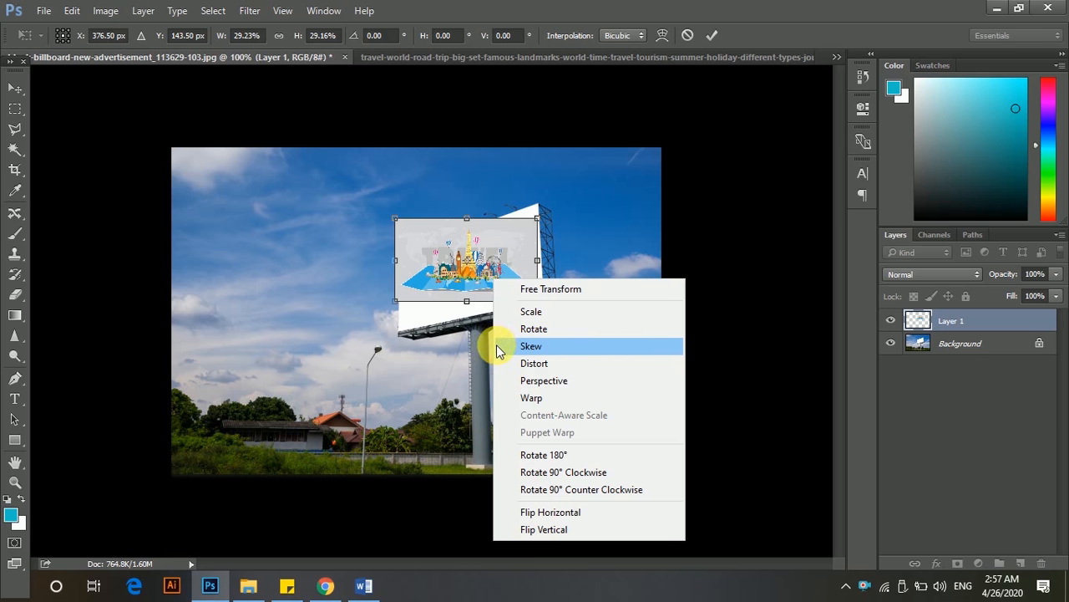
click(539, 364)
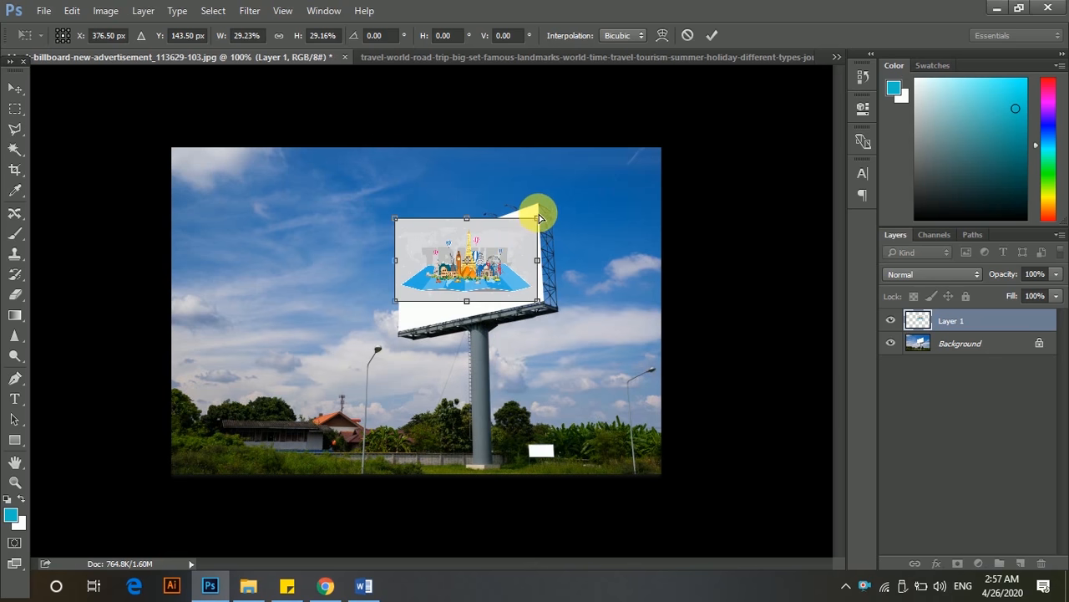
drag(539, 218, 540, 203)
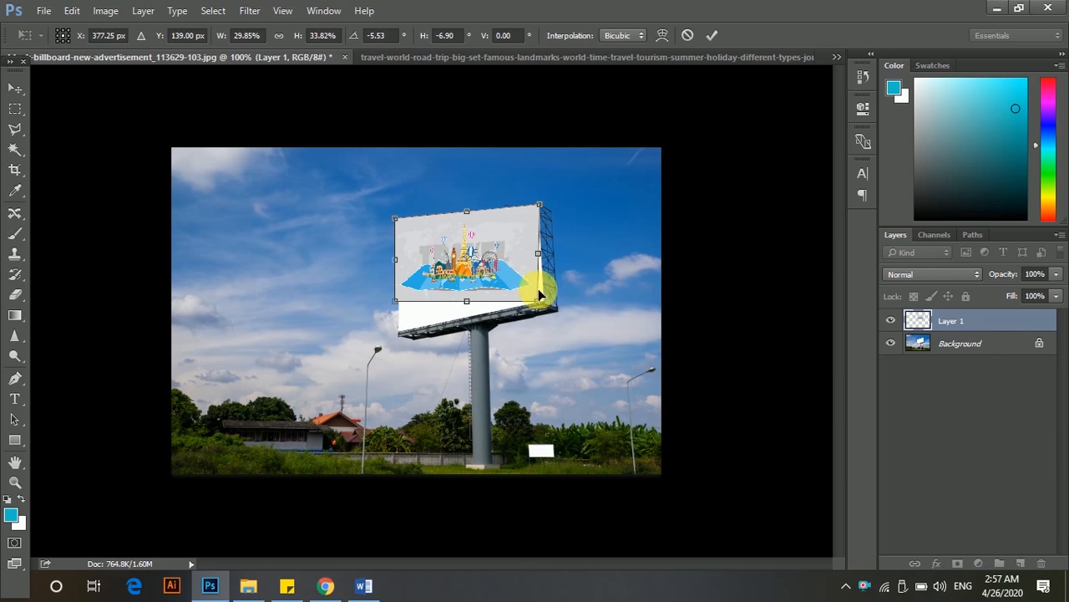
drag(538, 299, 544, 303)
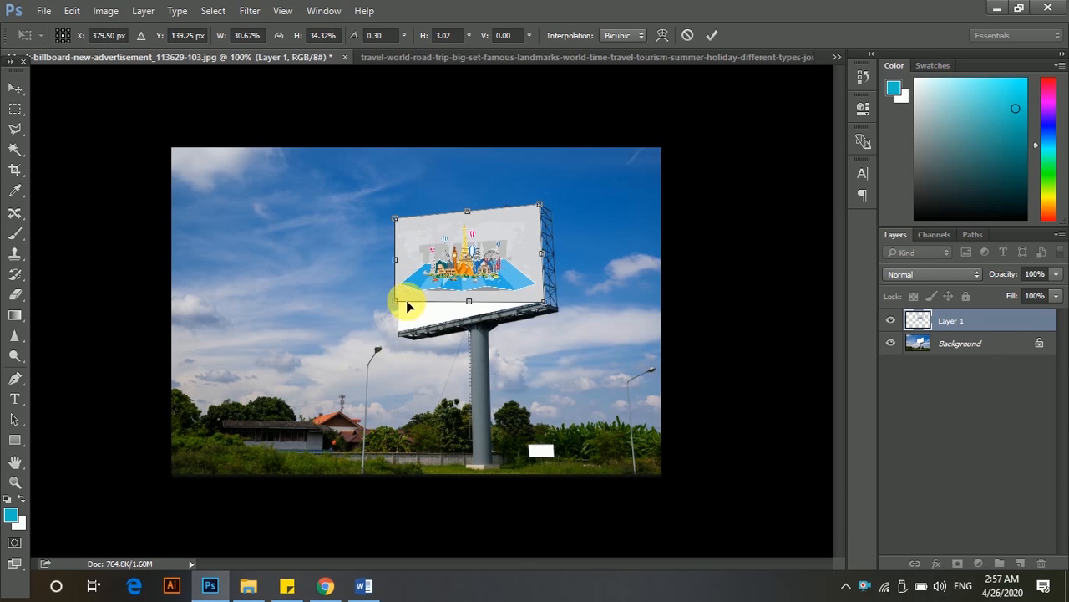
drag(396, 301, 400, 333)
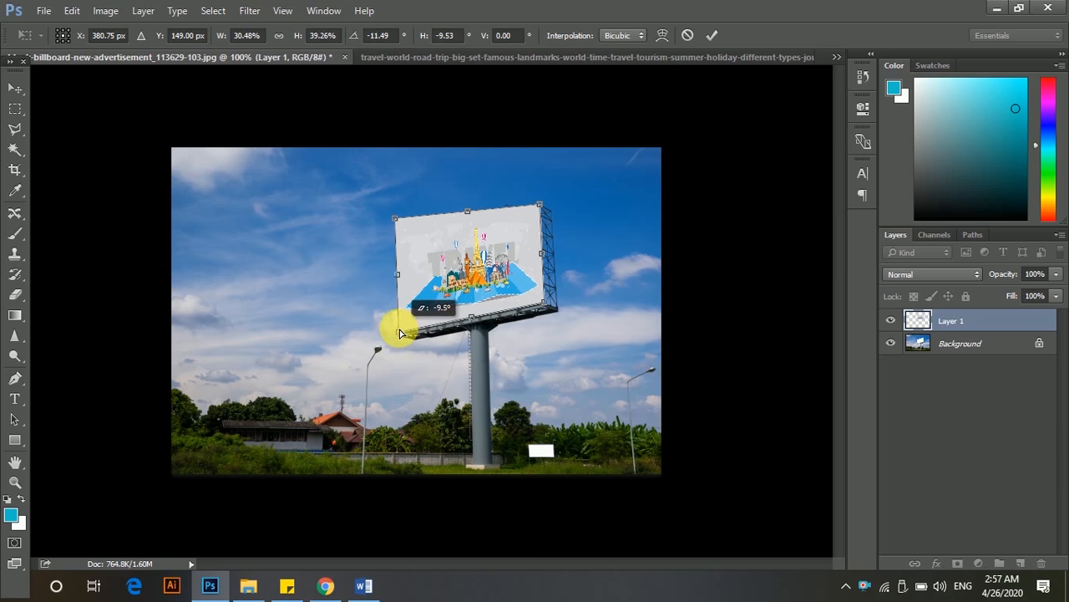
drag(395, 219, 397, 251)
drag(540, 205, 538, 203)
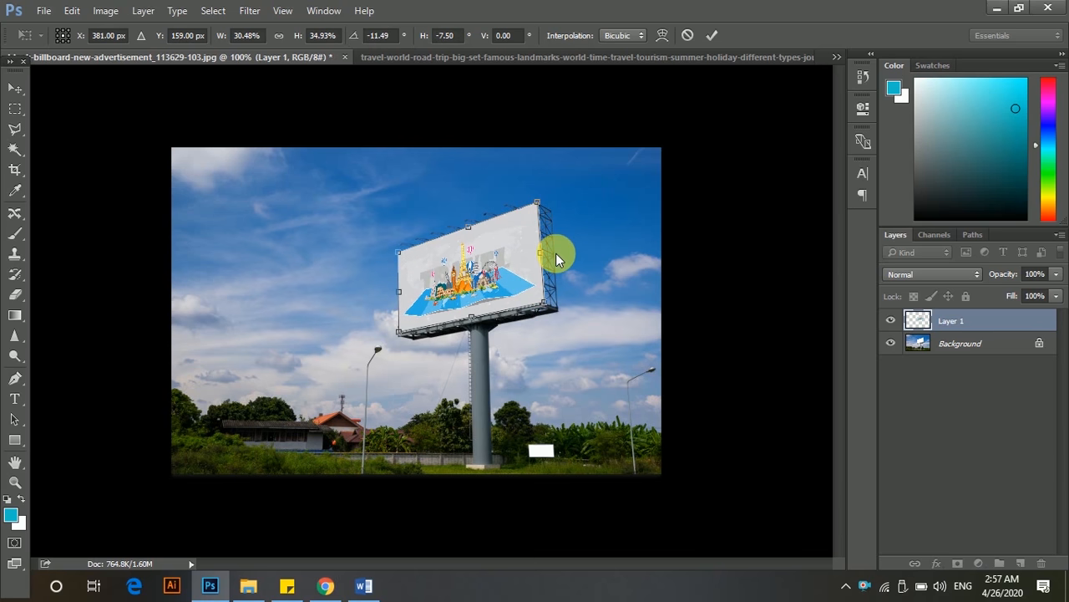
key(Return)
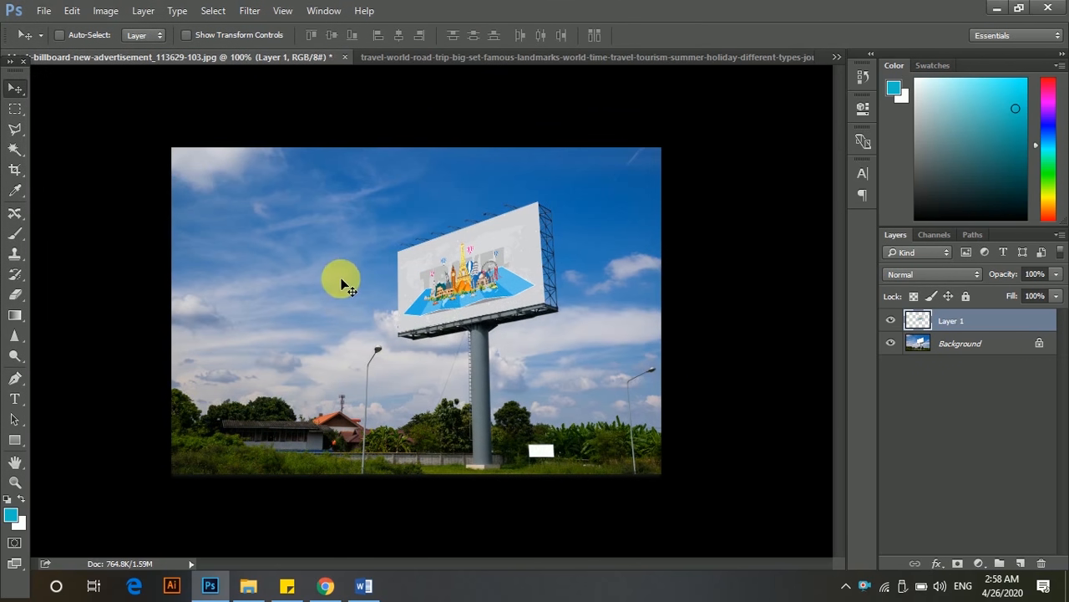
Open old-wooden-texture-background-vintage_55716-1138 and bring the wood texture into the billboard image as a new layer.
click(42, 11)
click(60, 43)
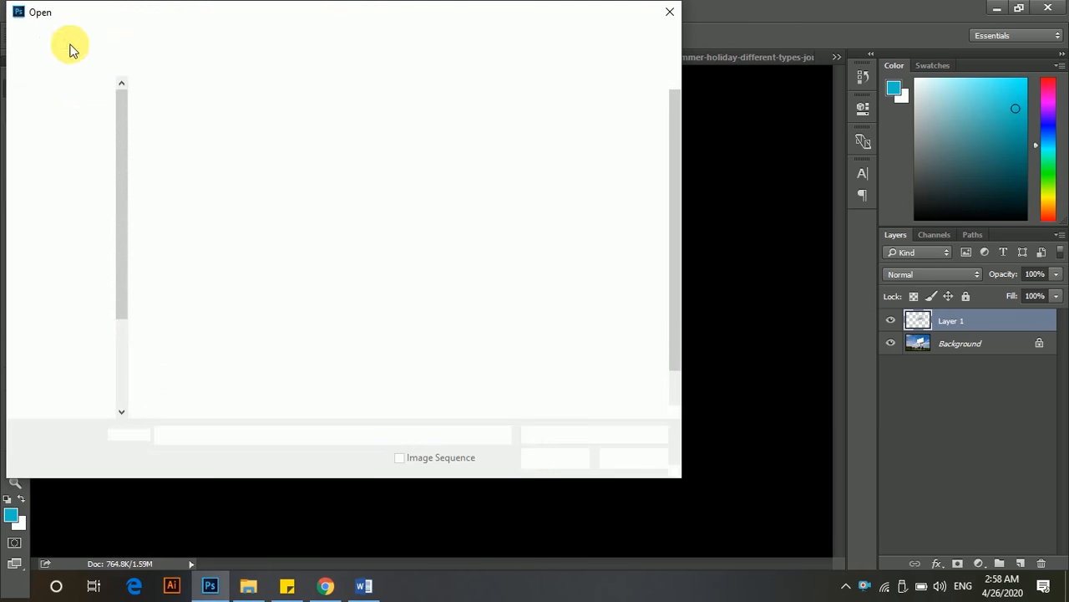
click(367, 275)
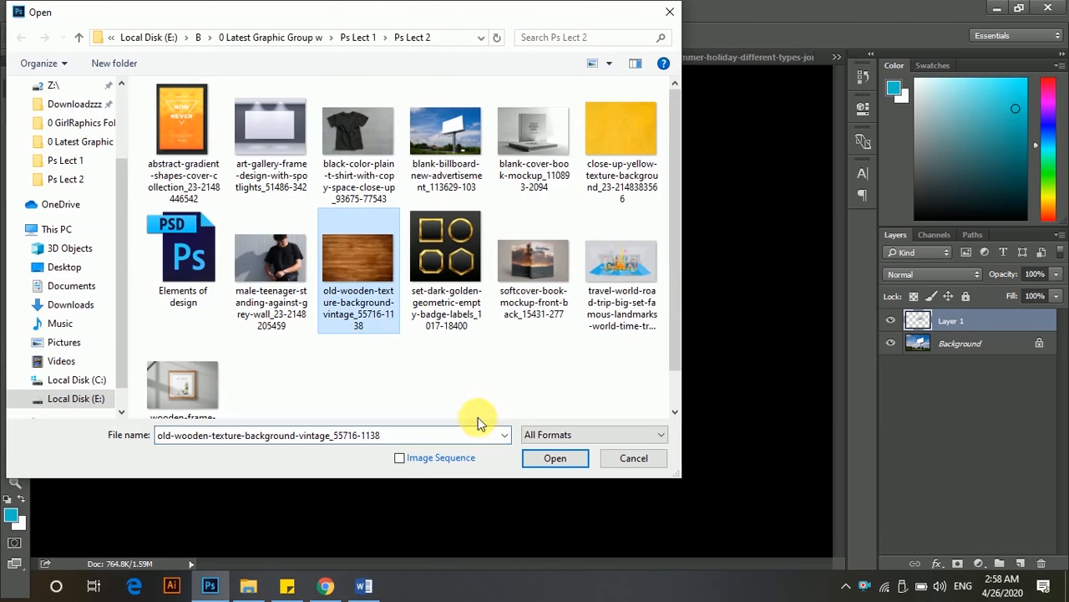
click(528, 458)
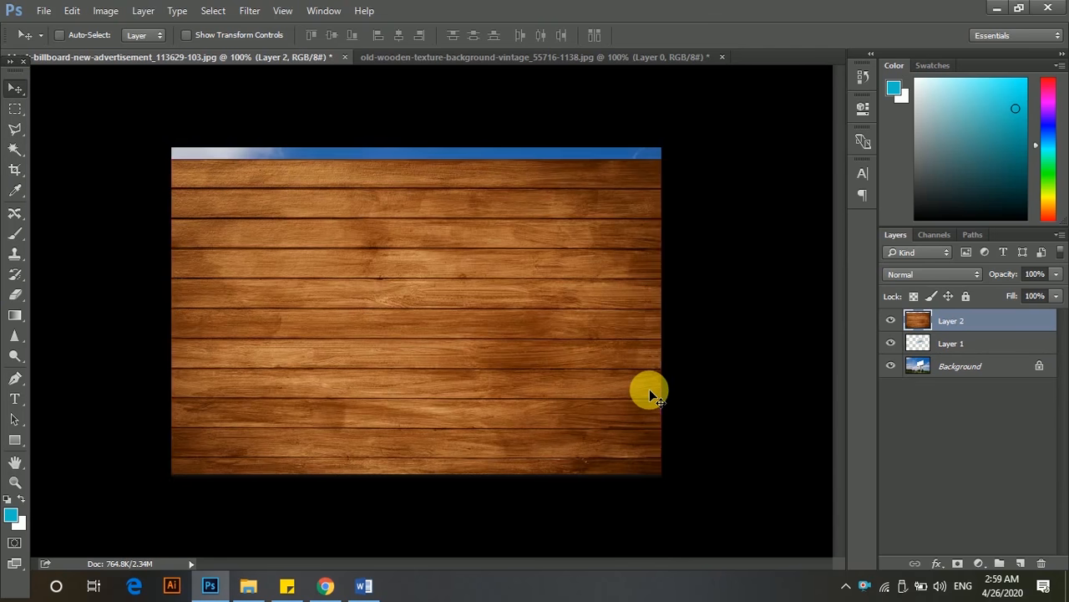
Apply a Perspective transform to the wood texture on Layer 2, narrowing its right side to a small fraction of its height.
key(ctrl+t)
right_click(533, 266)
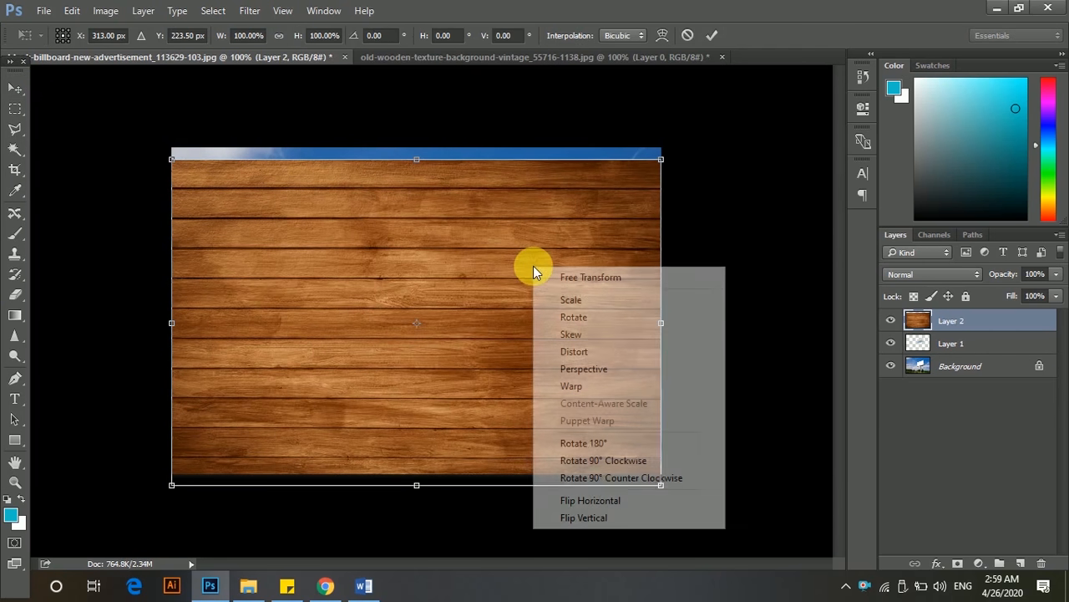
click(555, 368)
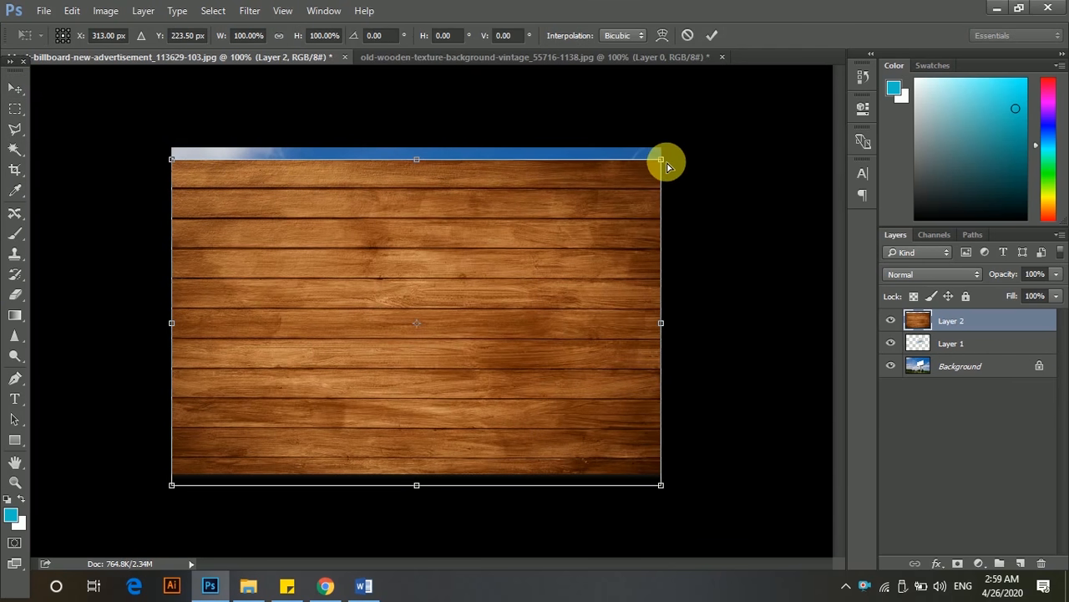
drag(664, 166, 669, 289)
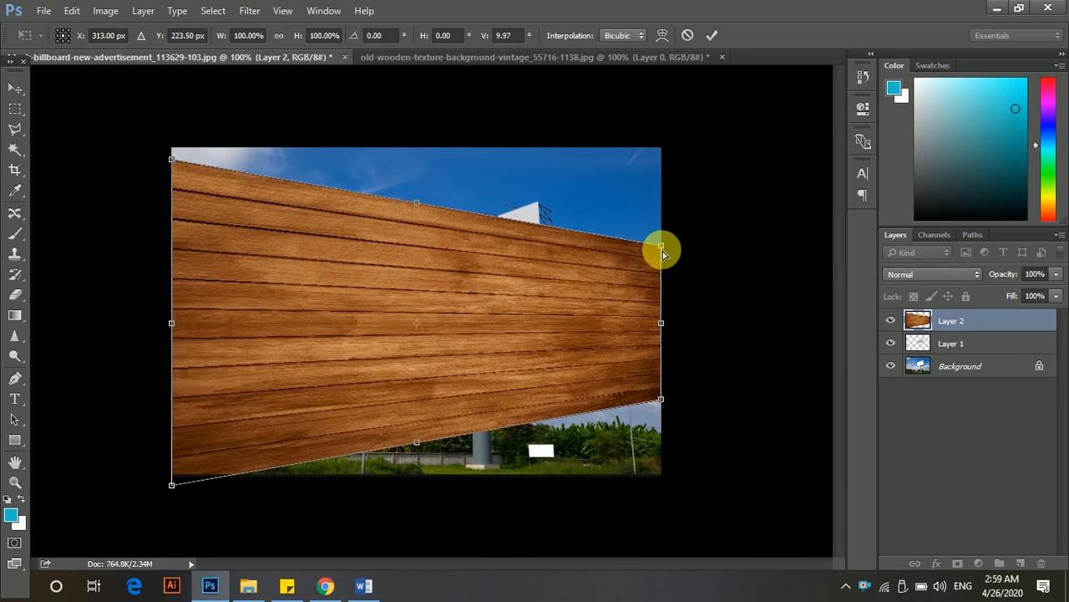
drag(660, 245, 663, 313)
key(Return)
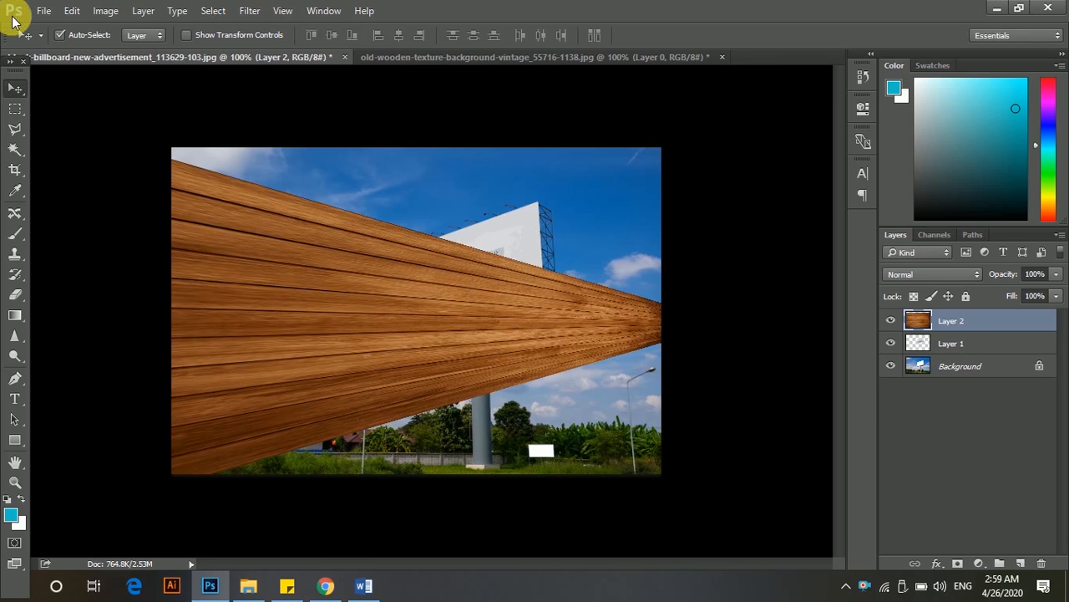
Undo the Perspective transform on the wood texture and look up the available undo and step-backward commands.
key(ctrl+z)
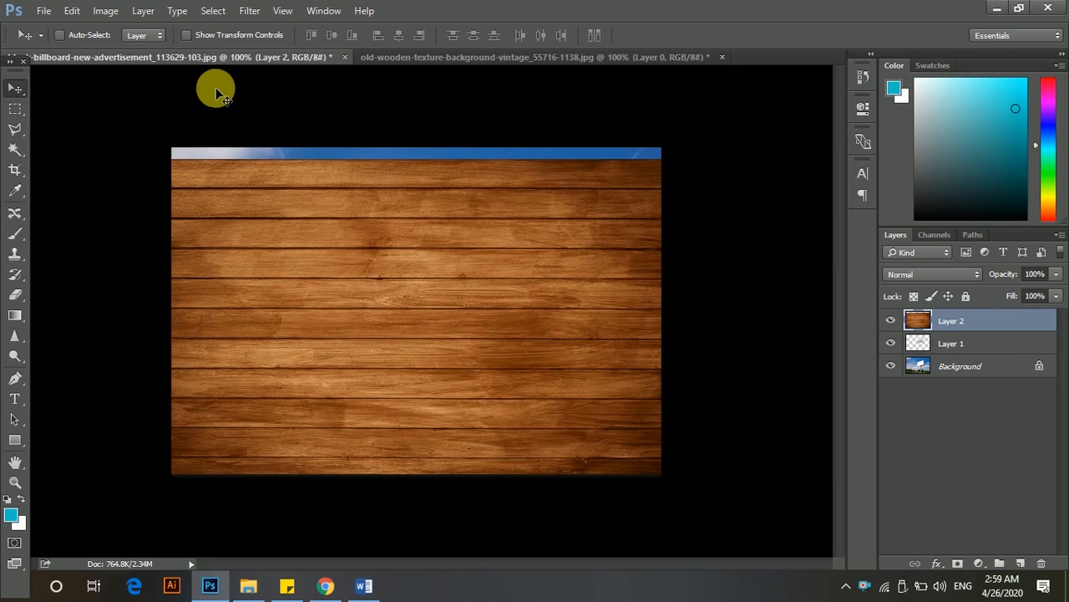
click(71, 11)
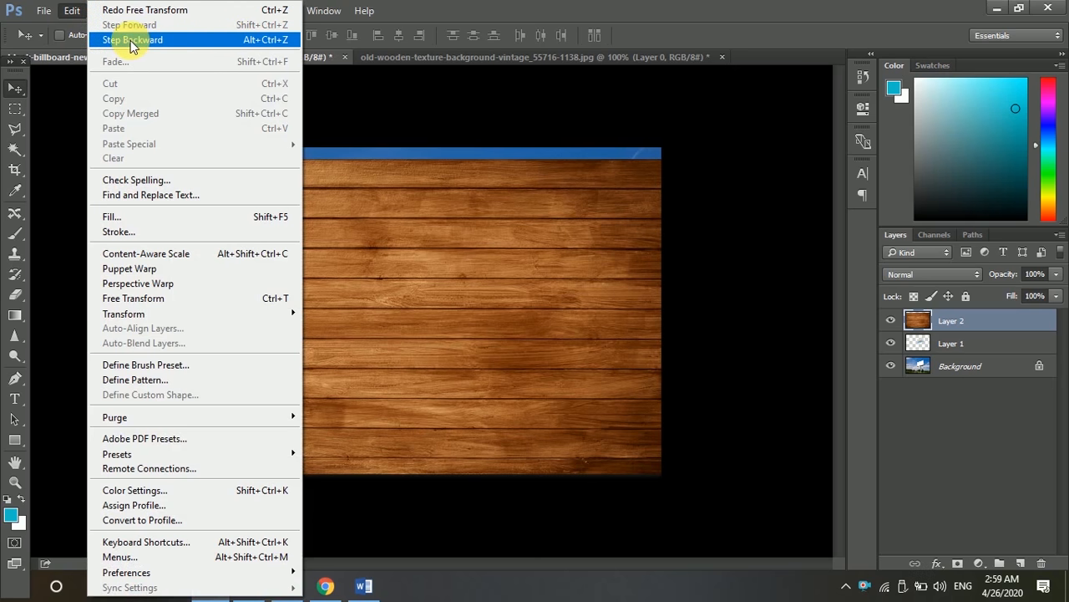
click(454, 10)
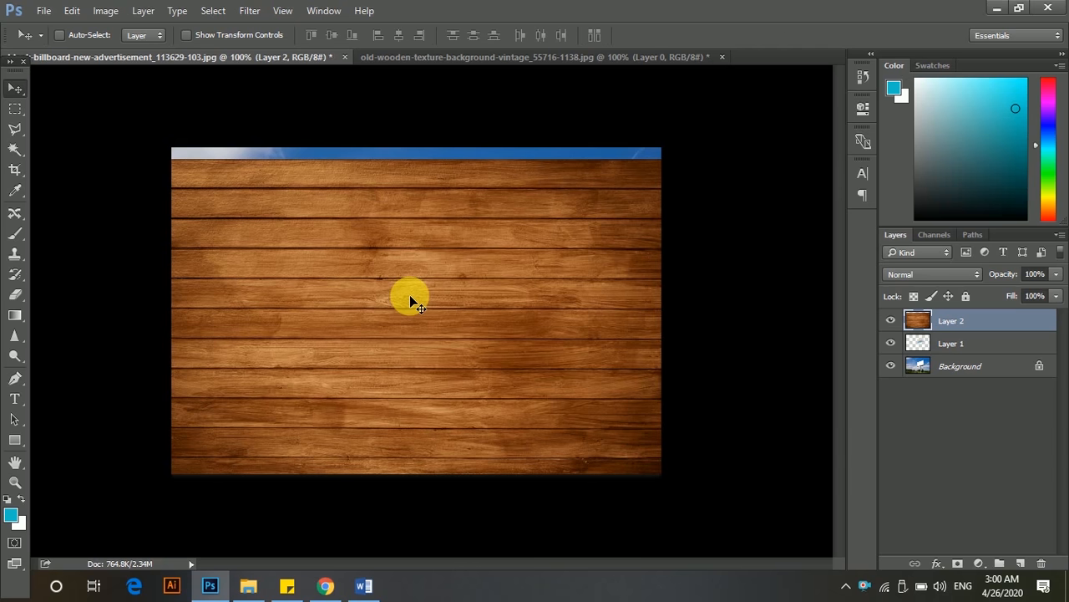
Repeatedly redo and undo the wood texture's Perspective transform to compare the distorted and flat versions.
key(ctrl)
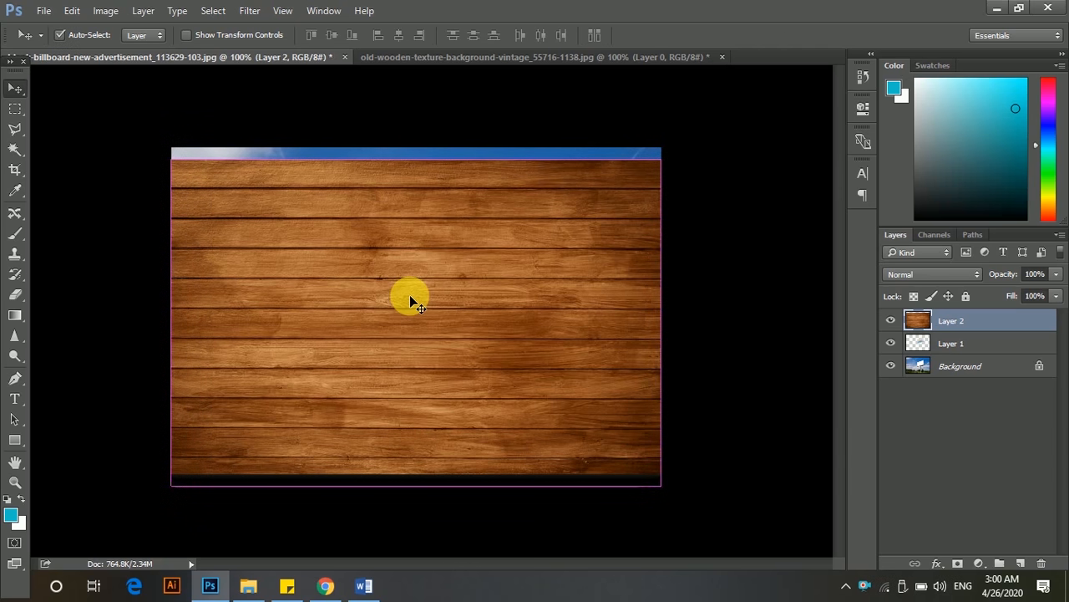
key(ctrl+z)
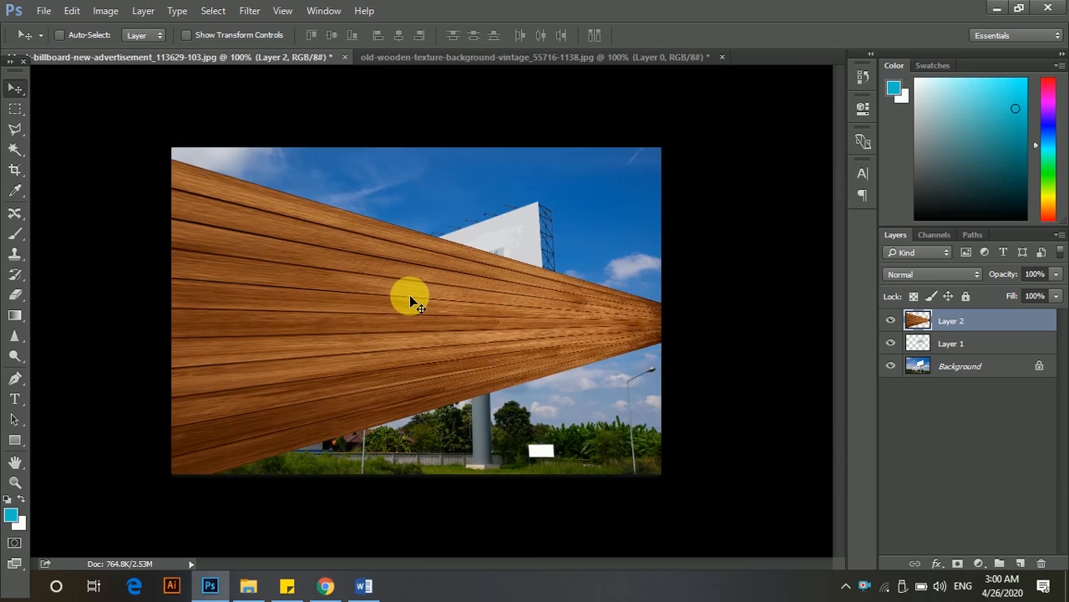
key(ctrl+z)
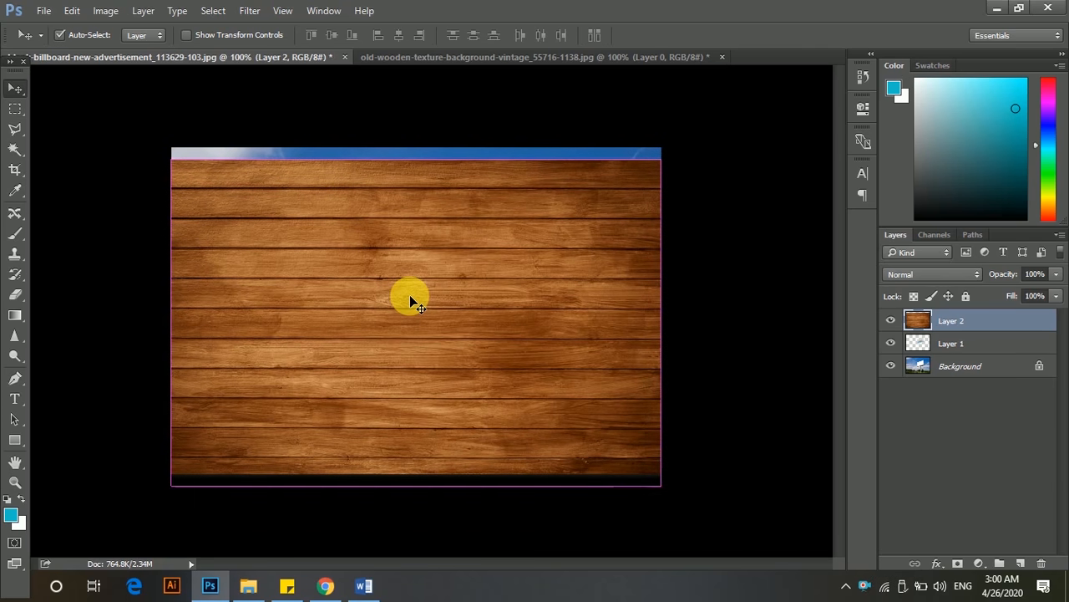
key(ctrl+z)
key(ctrl+z)
key(ctrl+z)
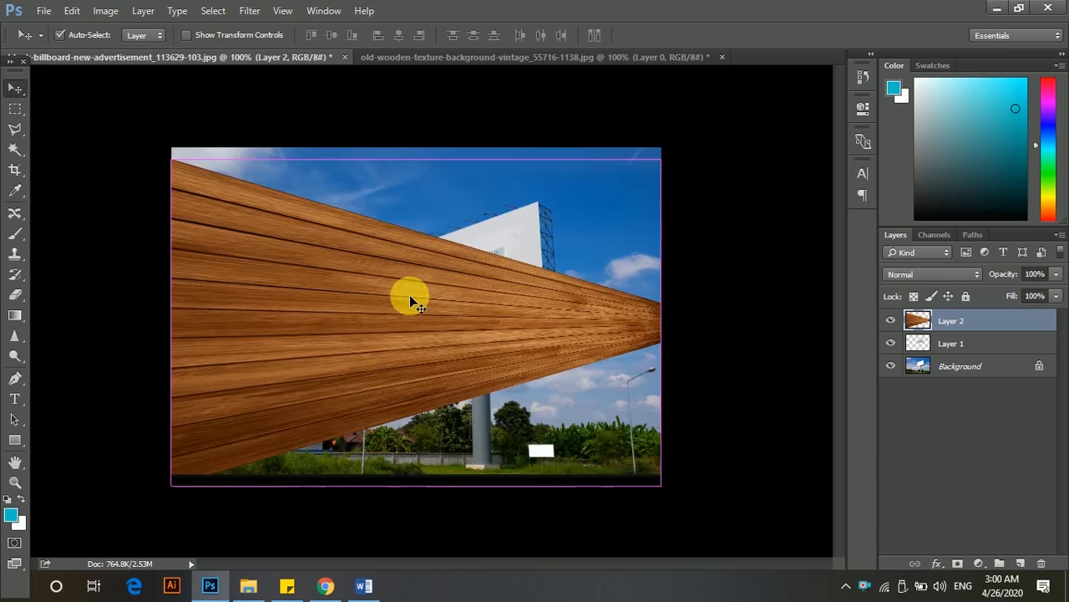
key(ctrl+z)
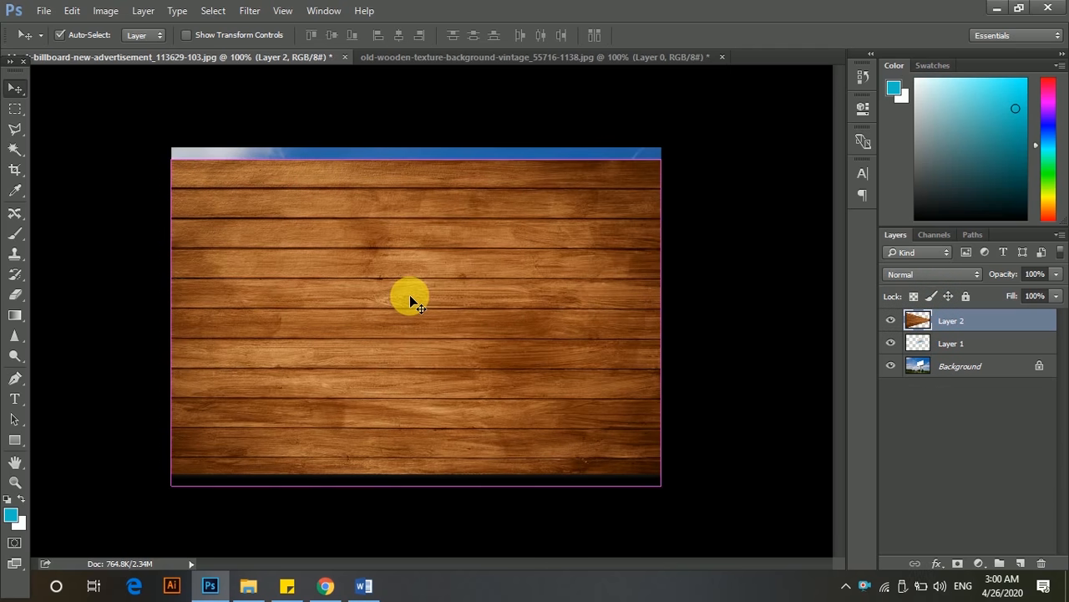
key(ctrl+z)
key(ctrl+z)
key(ctrl+z)
key(ctrl+z)
key(ctrl+z)
key(ctrl+z)
key(ctrl+z)
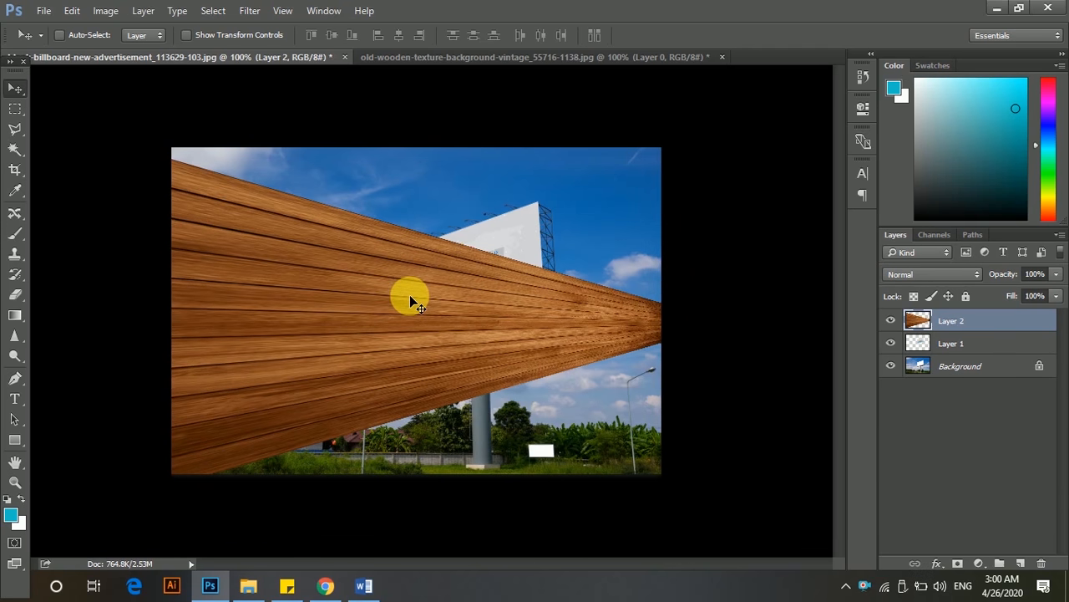
key(ctrl+z)
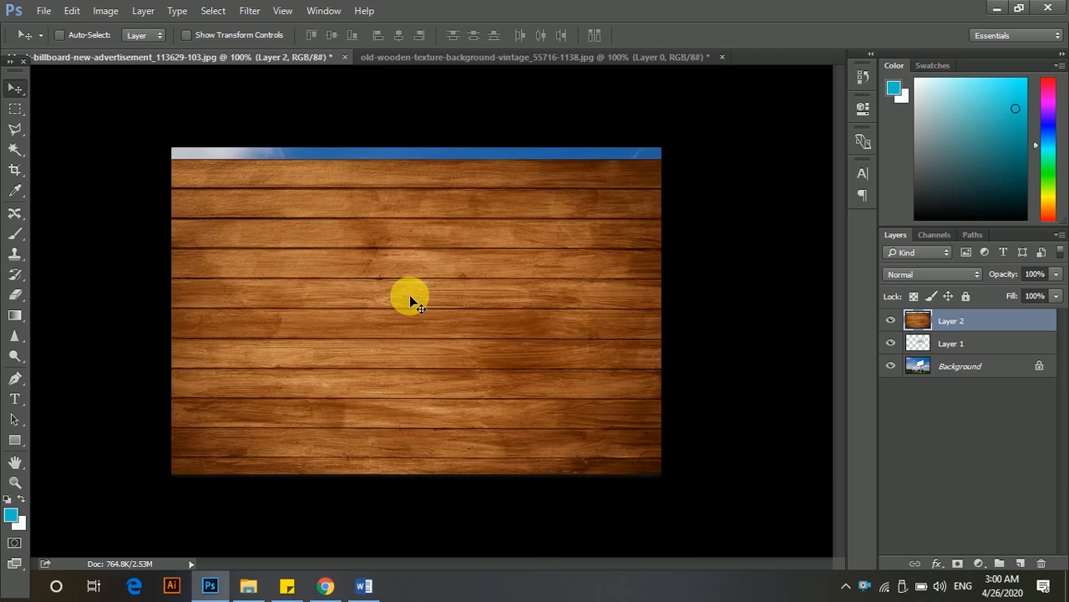
key(ctrl+z)
key(ctrl+z)
Step backward through several edits, removing the wood texture layer and reverting the travel illustration on Layer 1 to its unscaled, undistorted state.
key(ctrl+alt+z)
key(ctrl+alt+z)
key(ctrl+alt+z)
key(ctrl+alt+z)
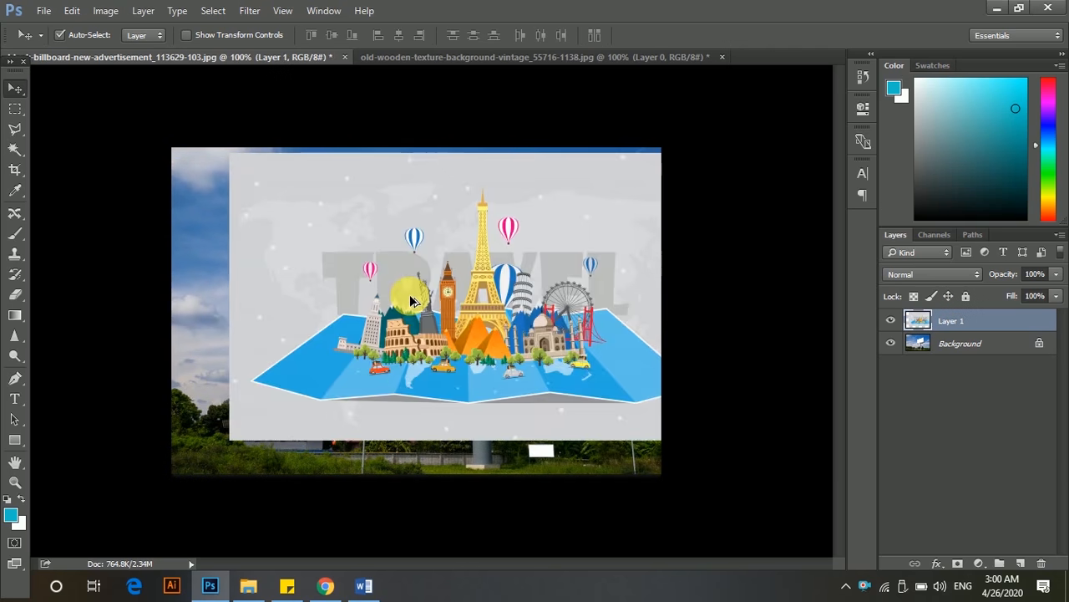